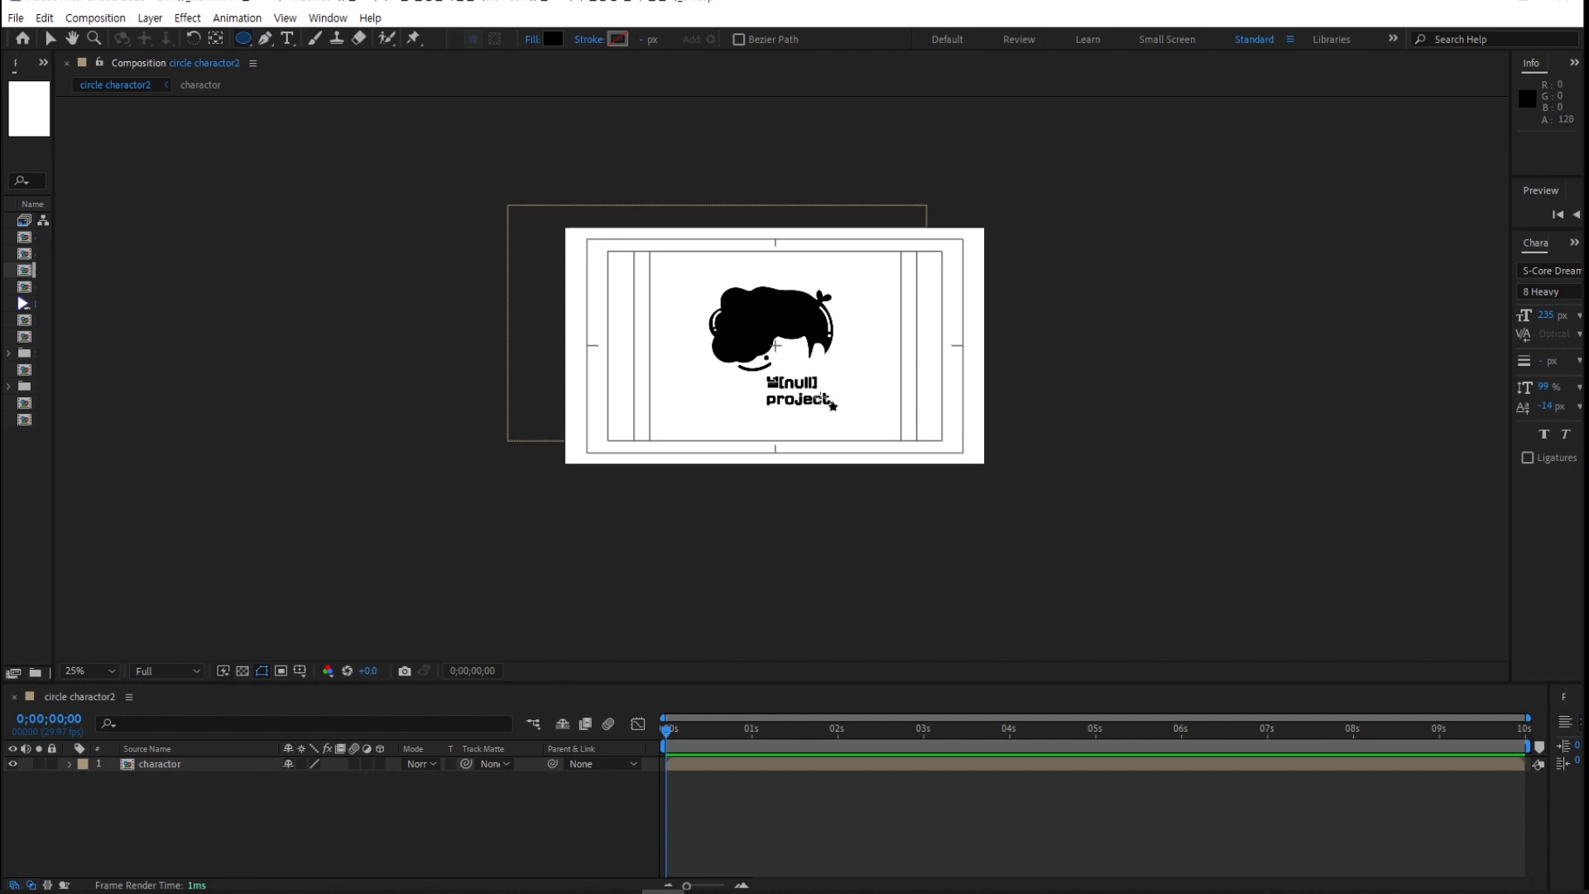
Draw a large black circle on a new shape layer and centre it in the composition
drag(817, 410, 615, 247)
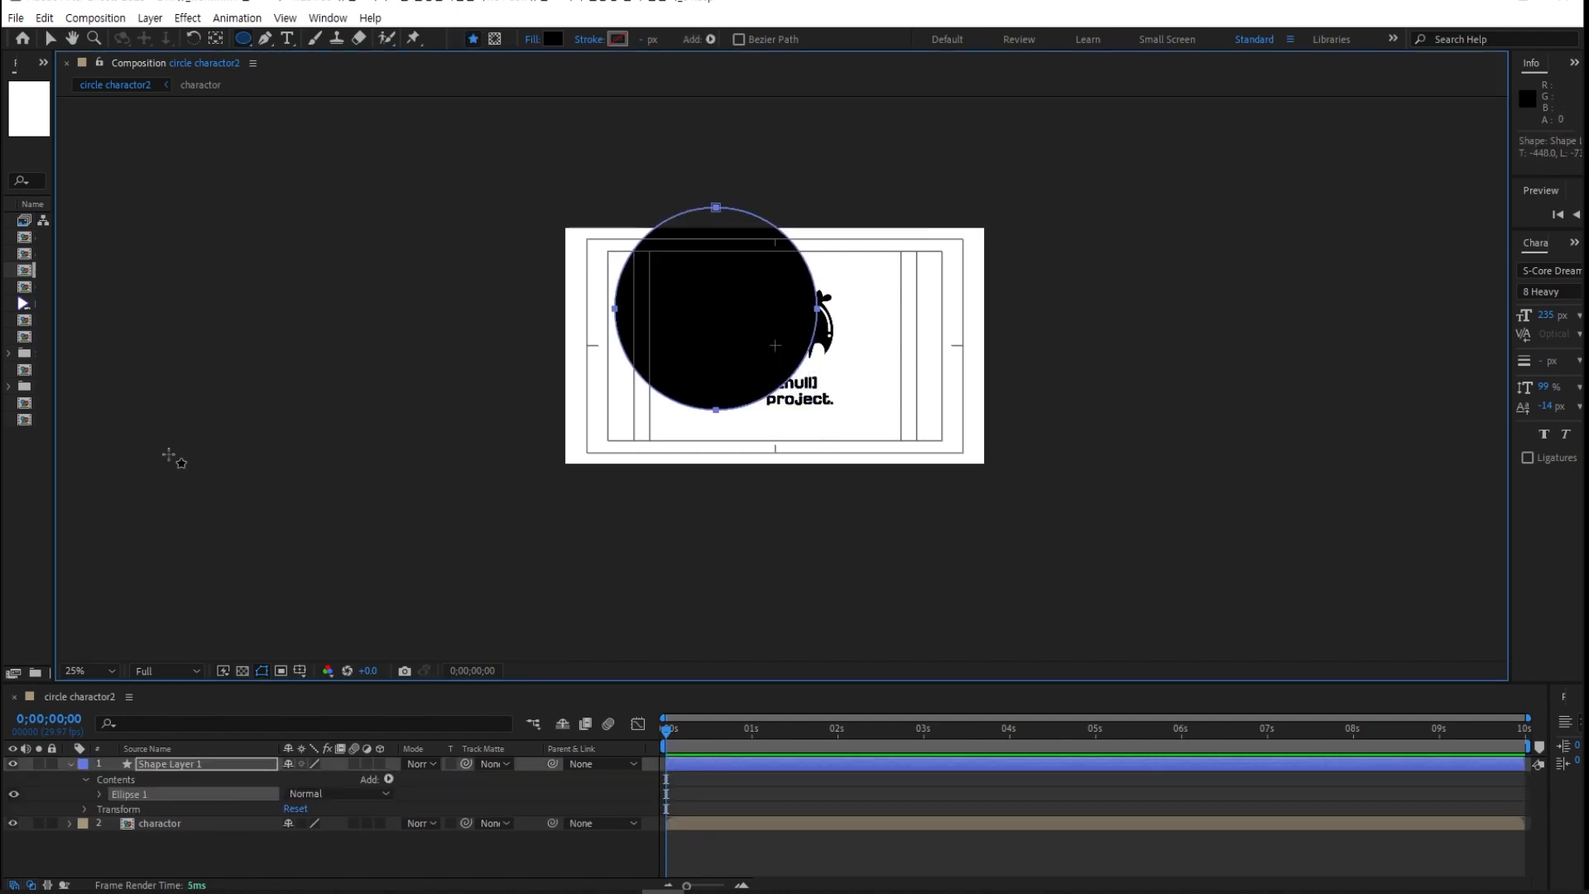
click(51, 40)
click(157, 766)
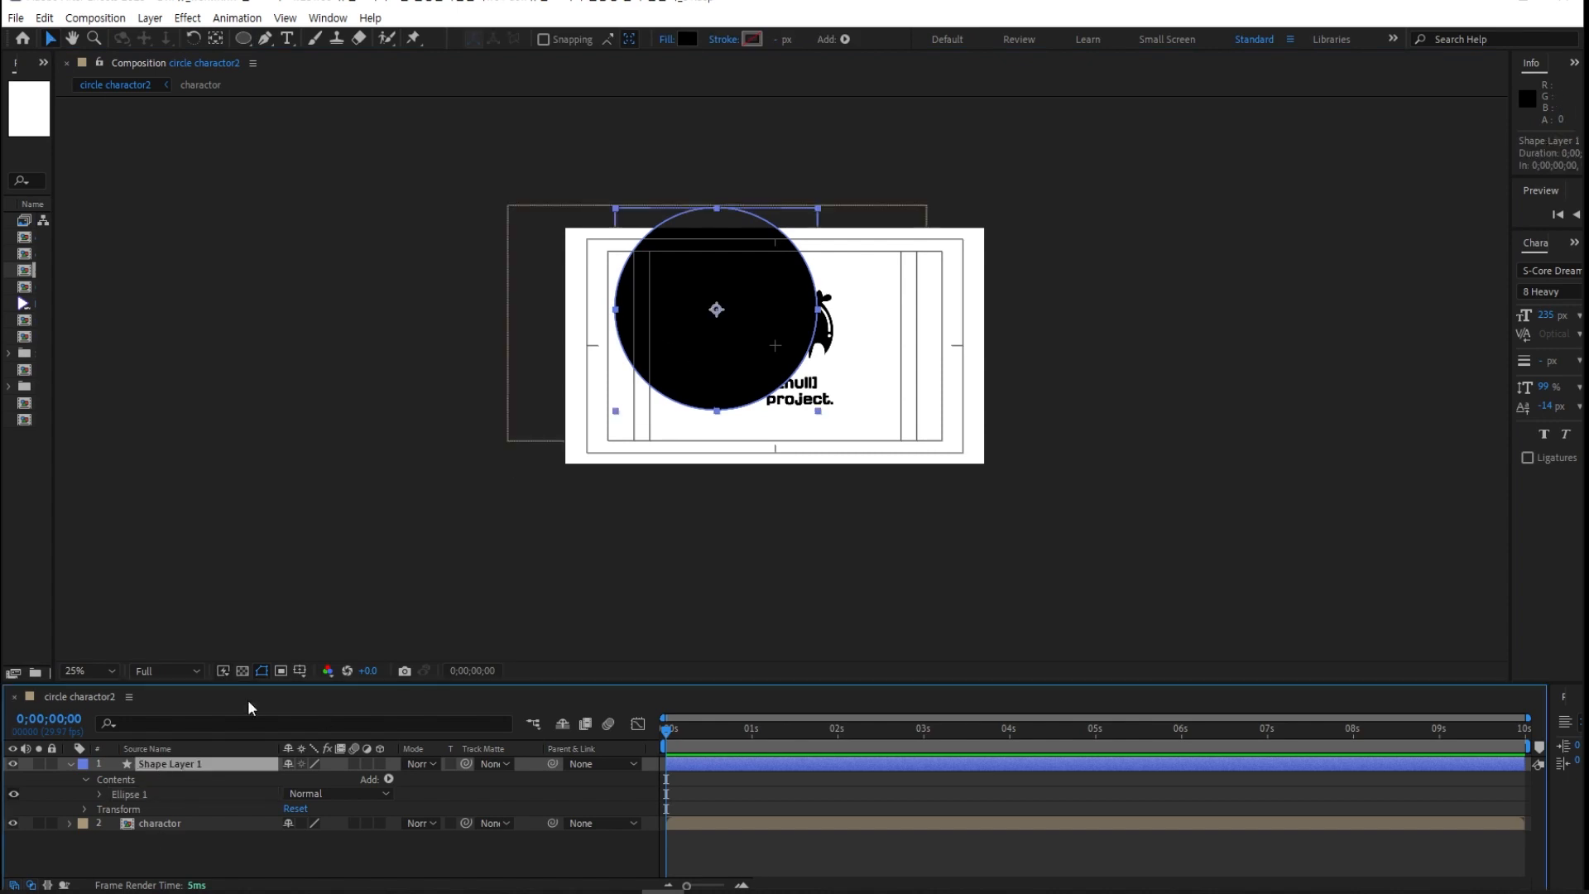
drag(686, 346, 744, 387)
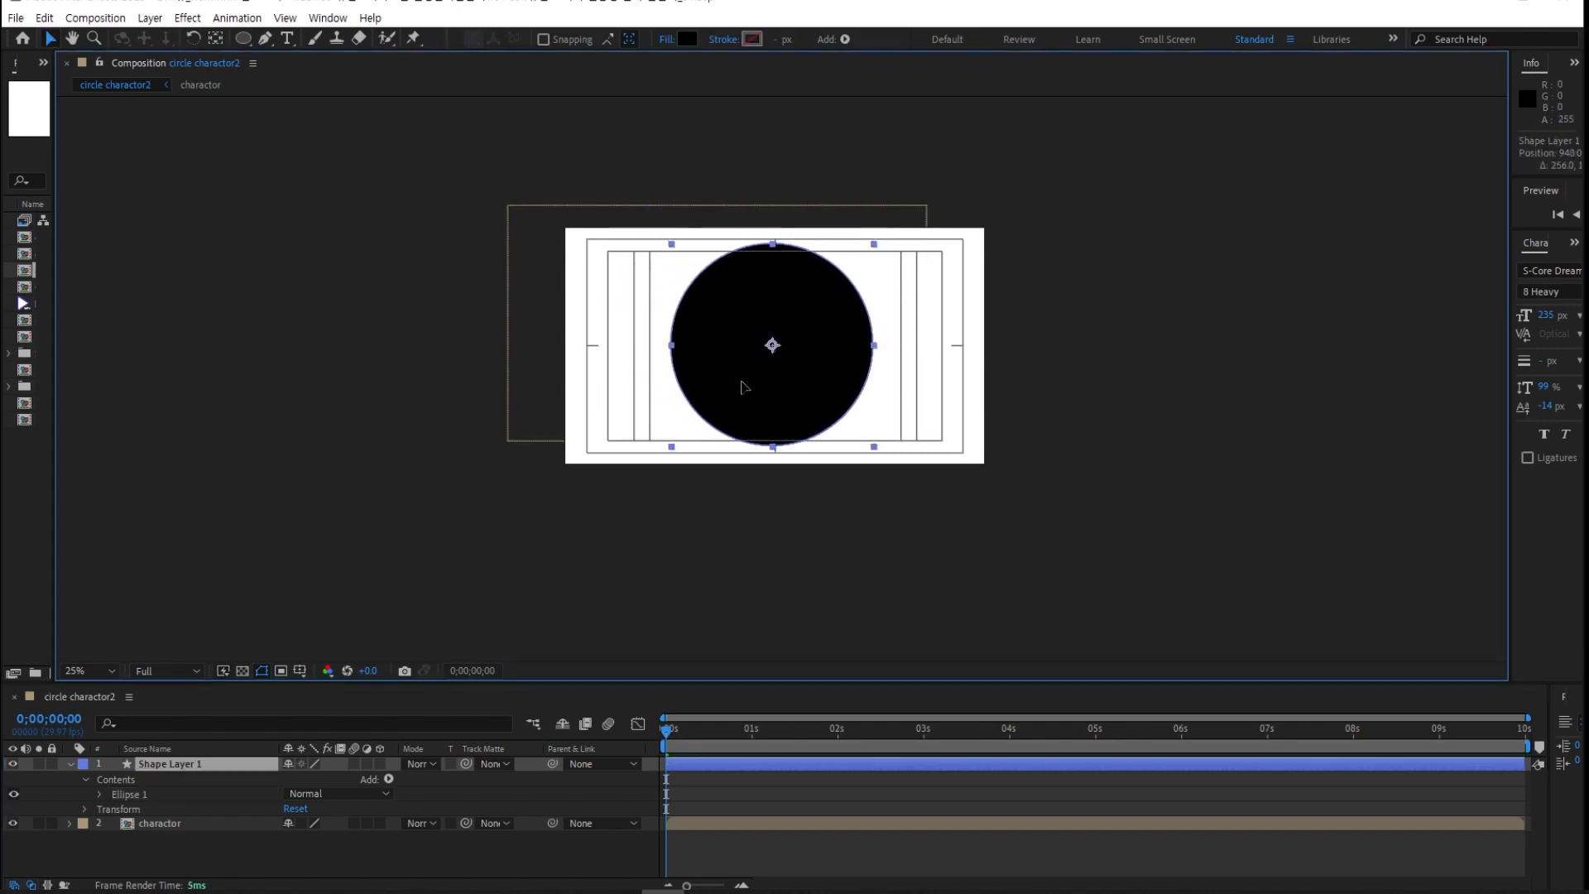
Move the circle's shape layer beneath the charactor layer and change its fill to bright green, about 35FD3E
drag(206, 764, 184, 873)
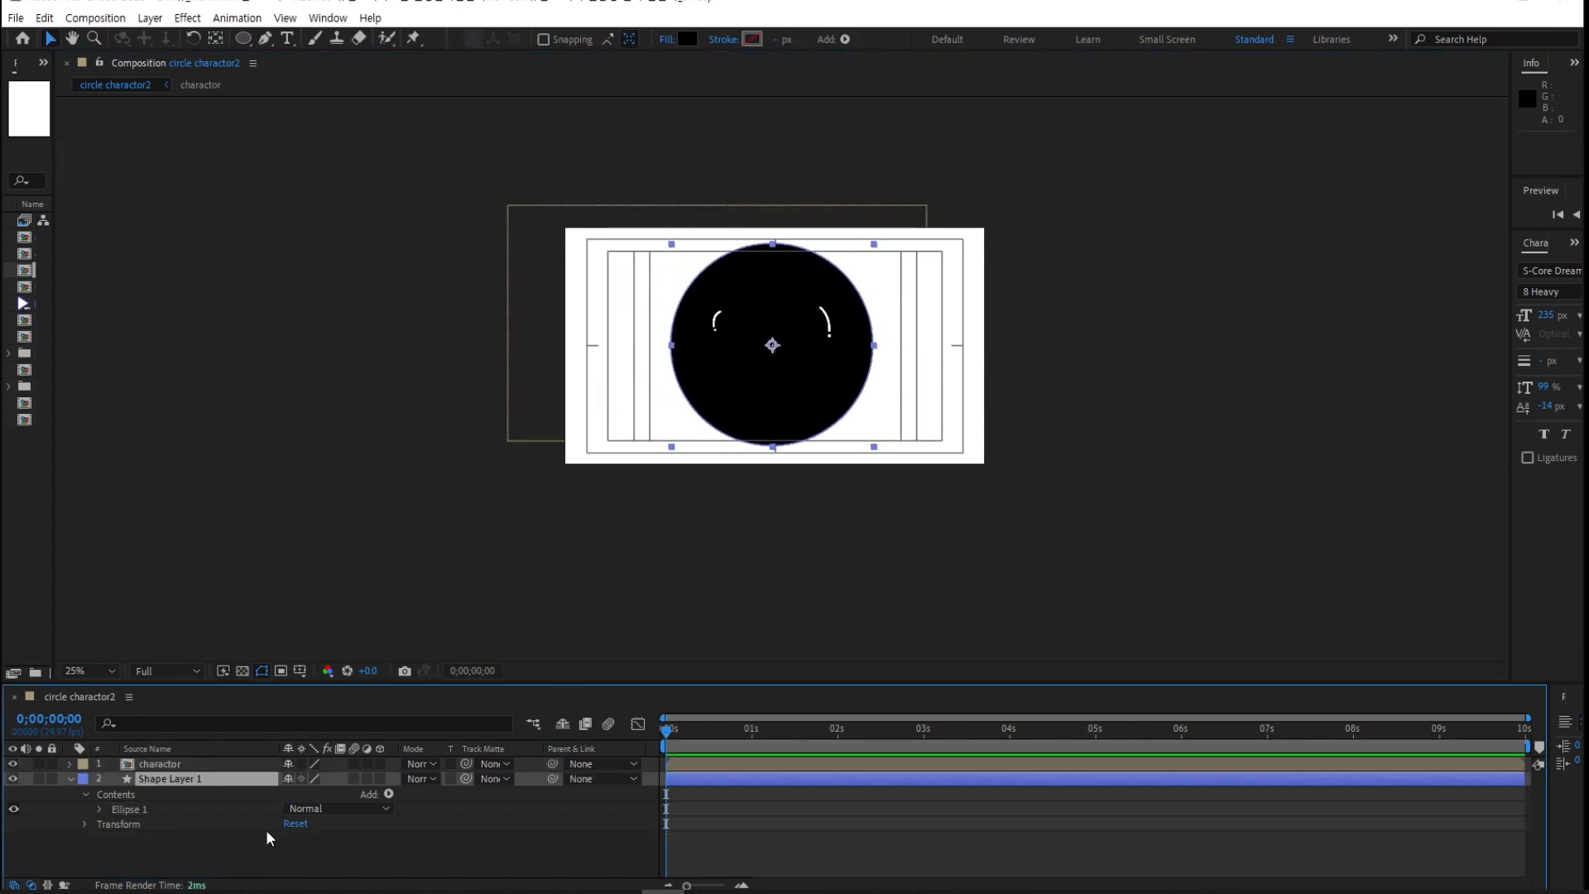
click(686, 40)
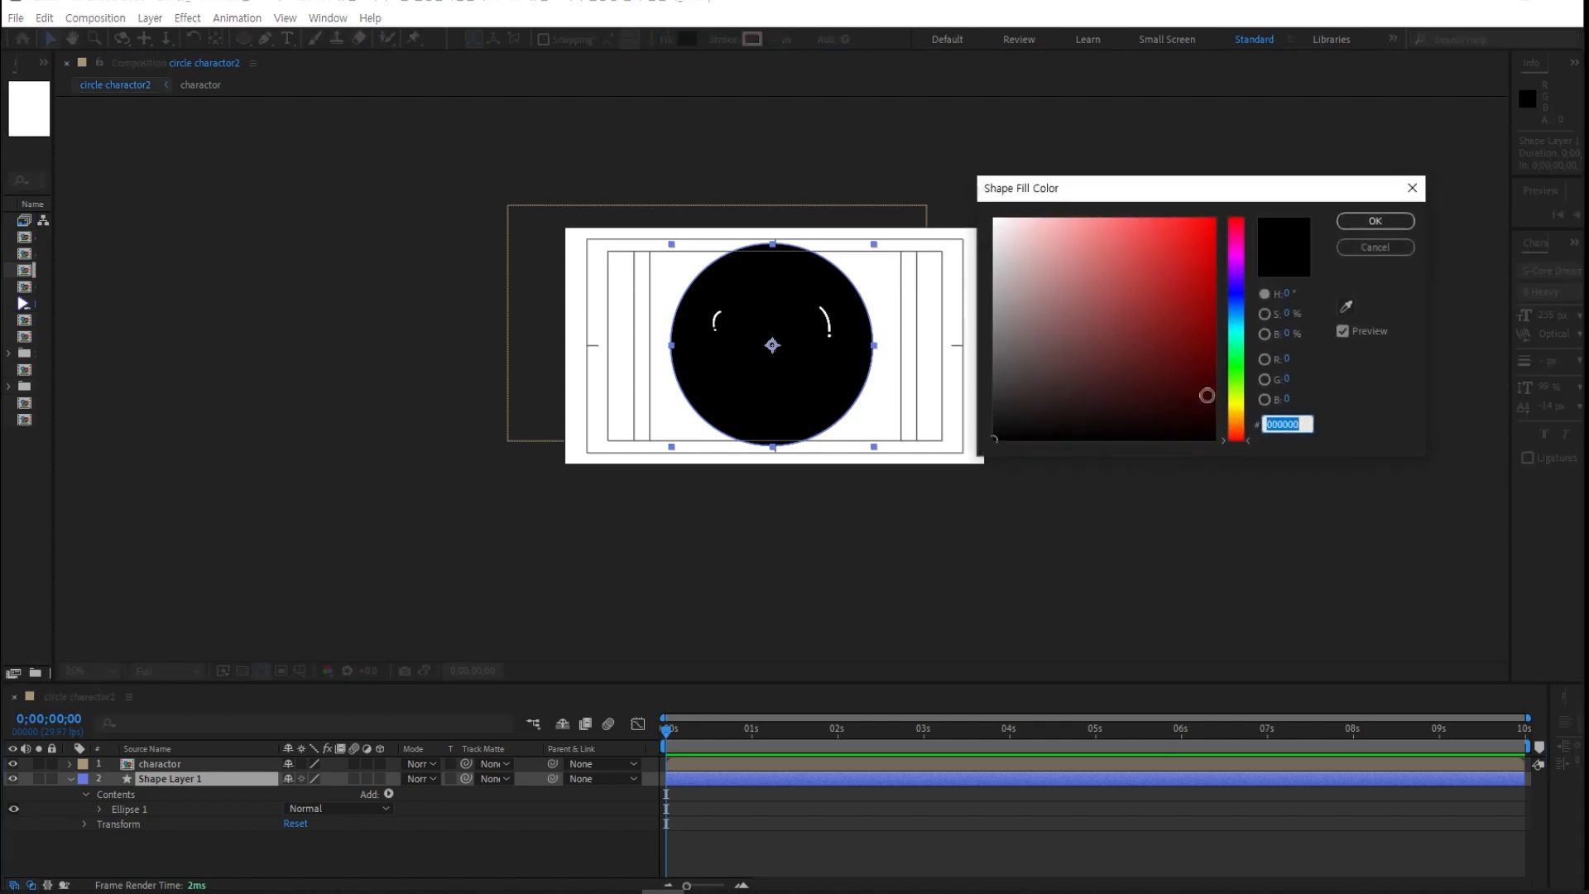
click(1238, 366)
drag(1199, 277, 1200, 222)
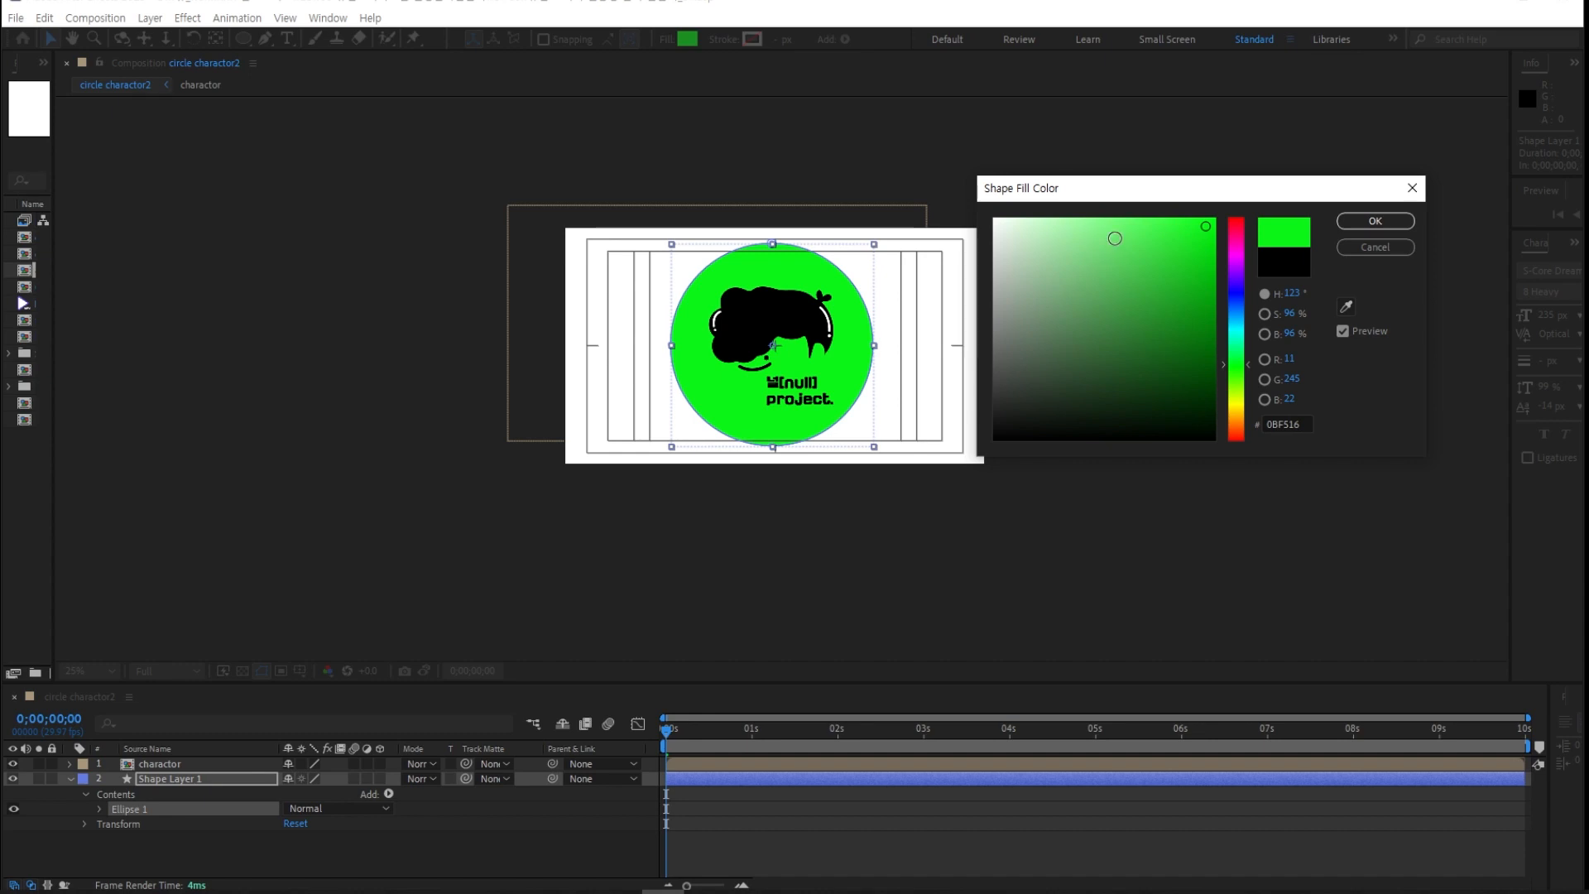
drag(1199, 234, 1169, 219)
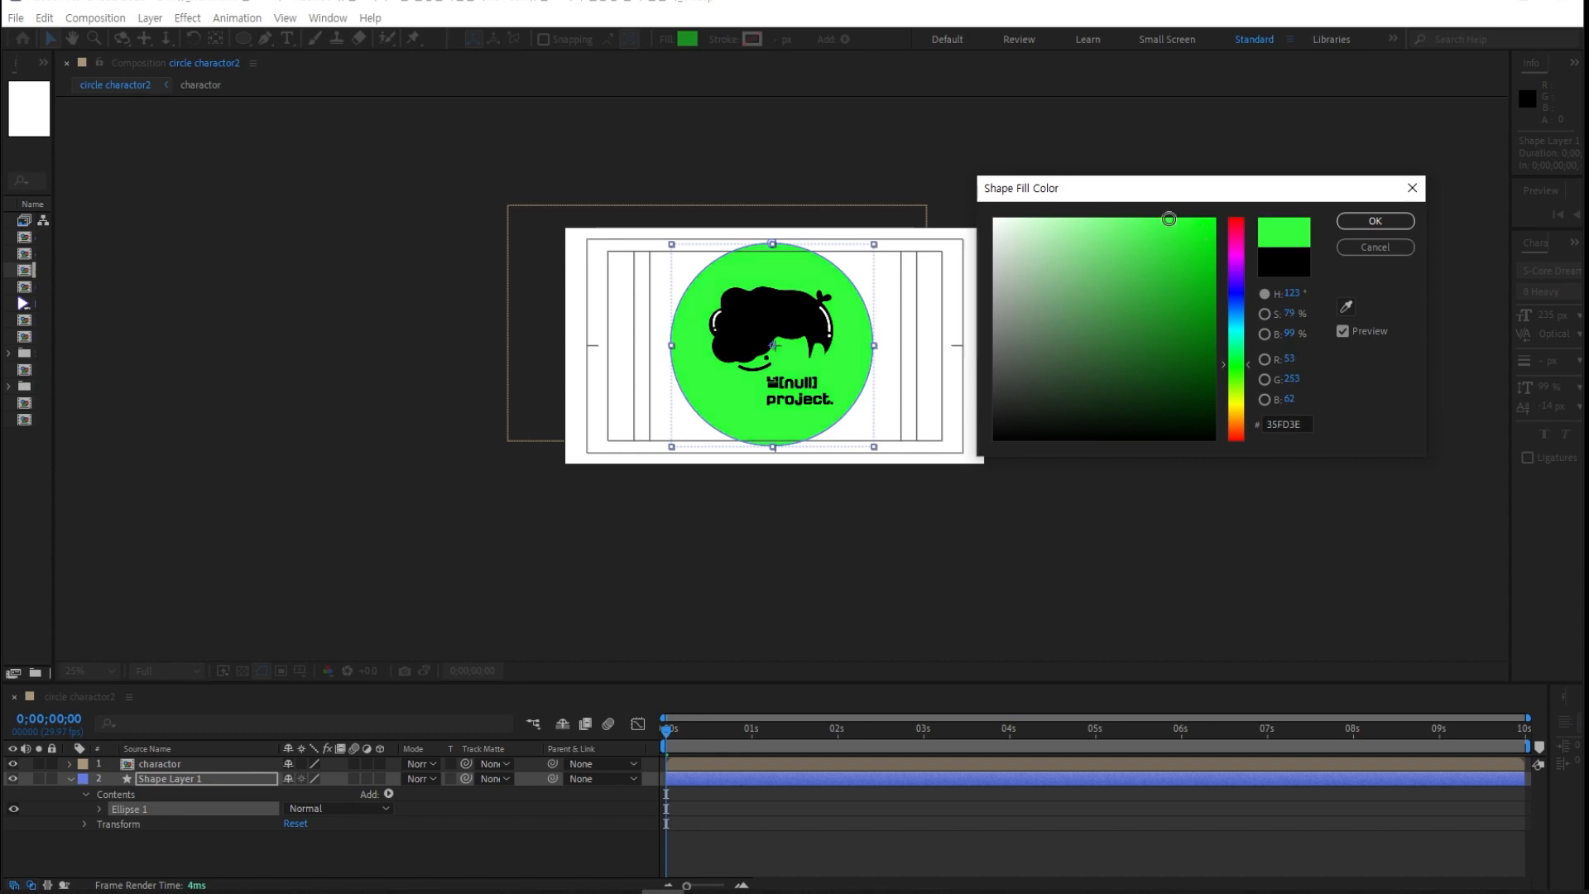
click(1374, 221)
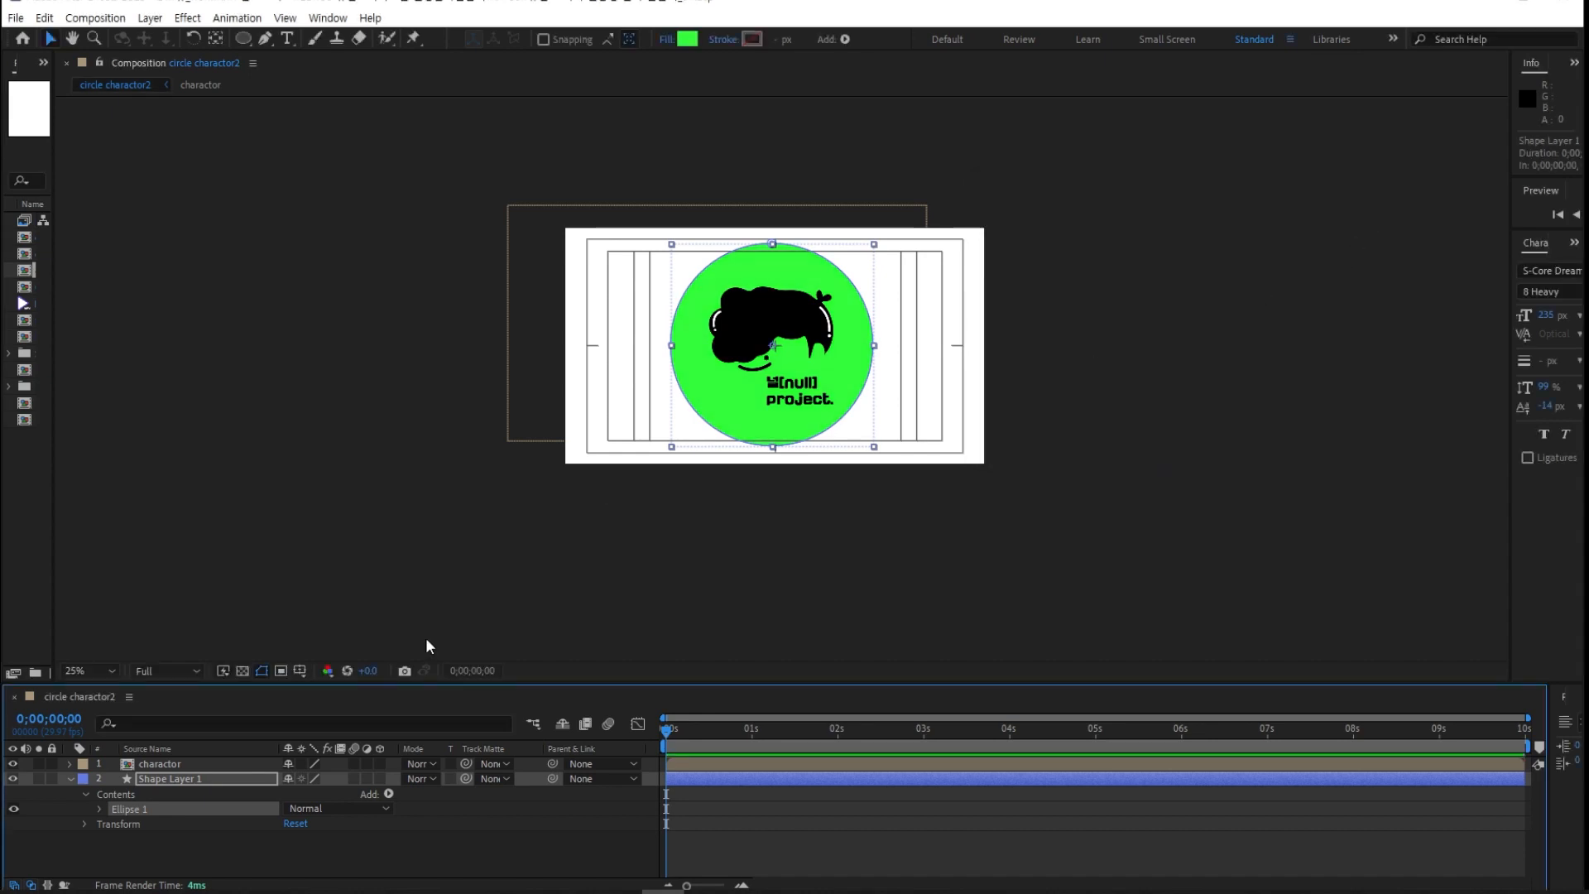
Scale the charactor layer to 73% and reposition it at the middle of the green circle
click(234, 871)
click(154, 762)
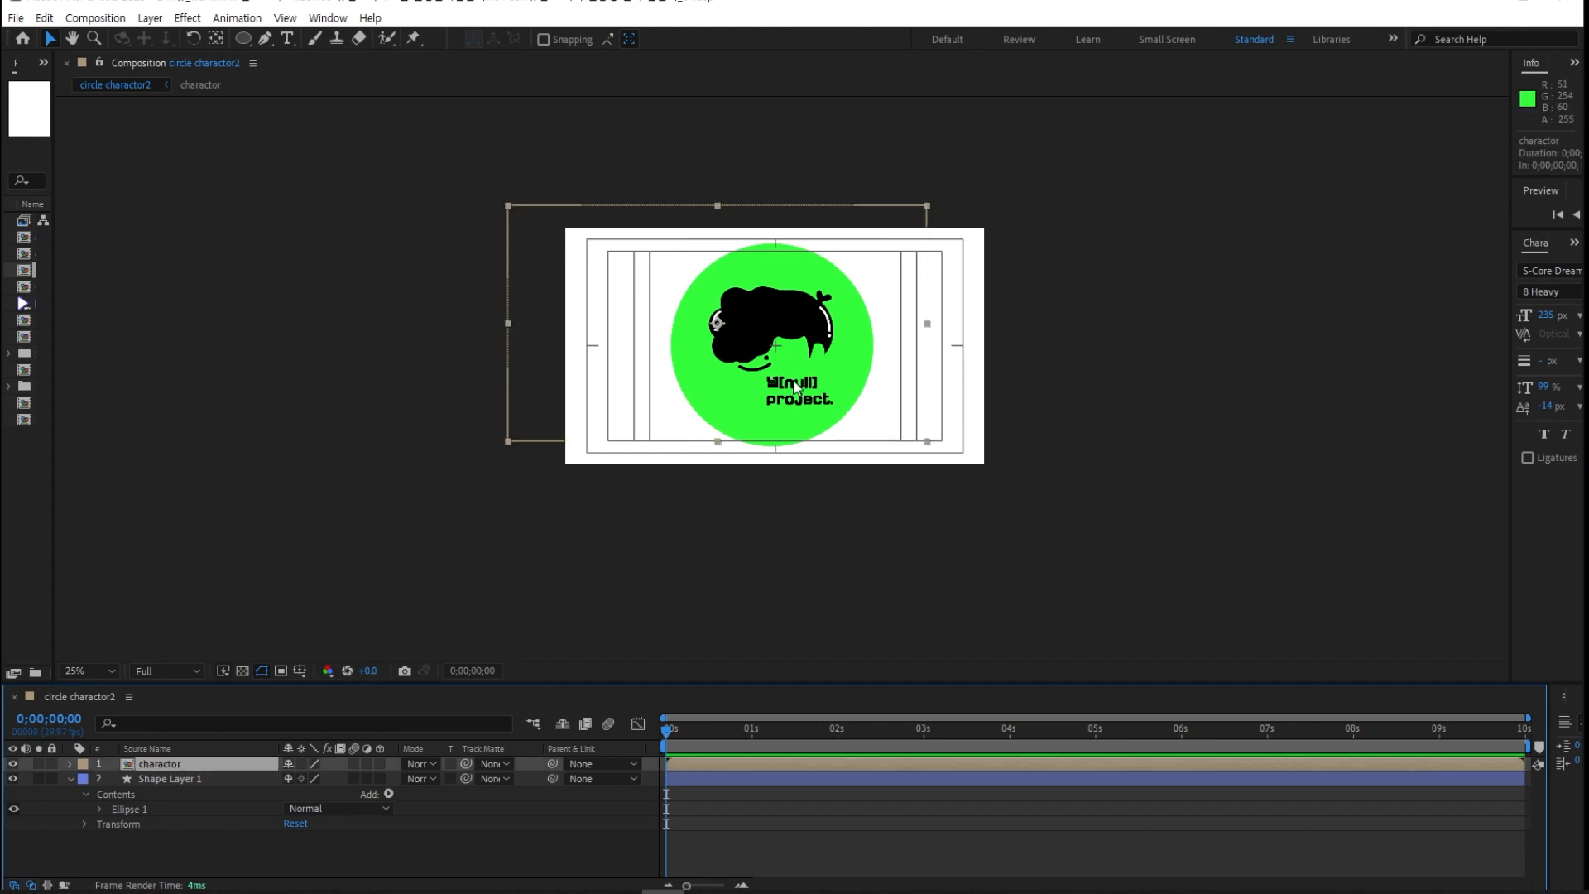
key(period)
key(s)
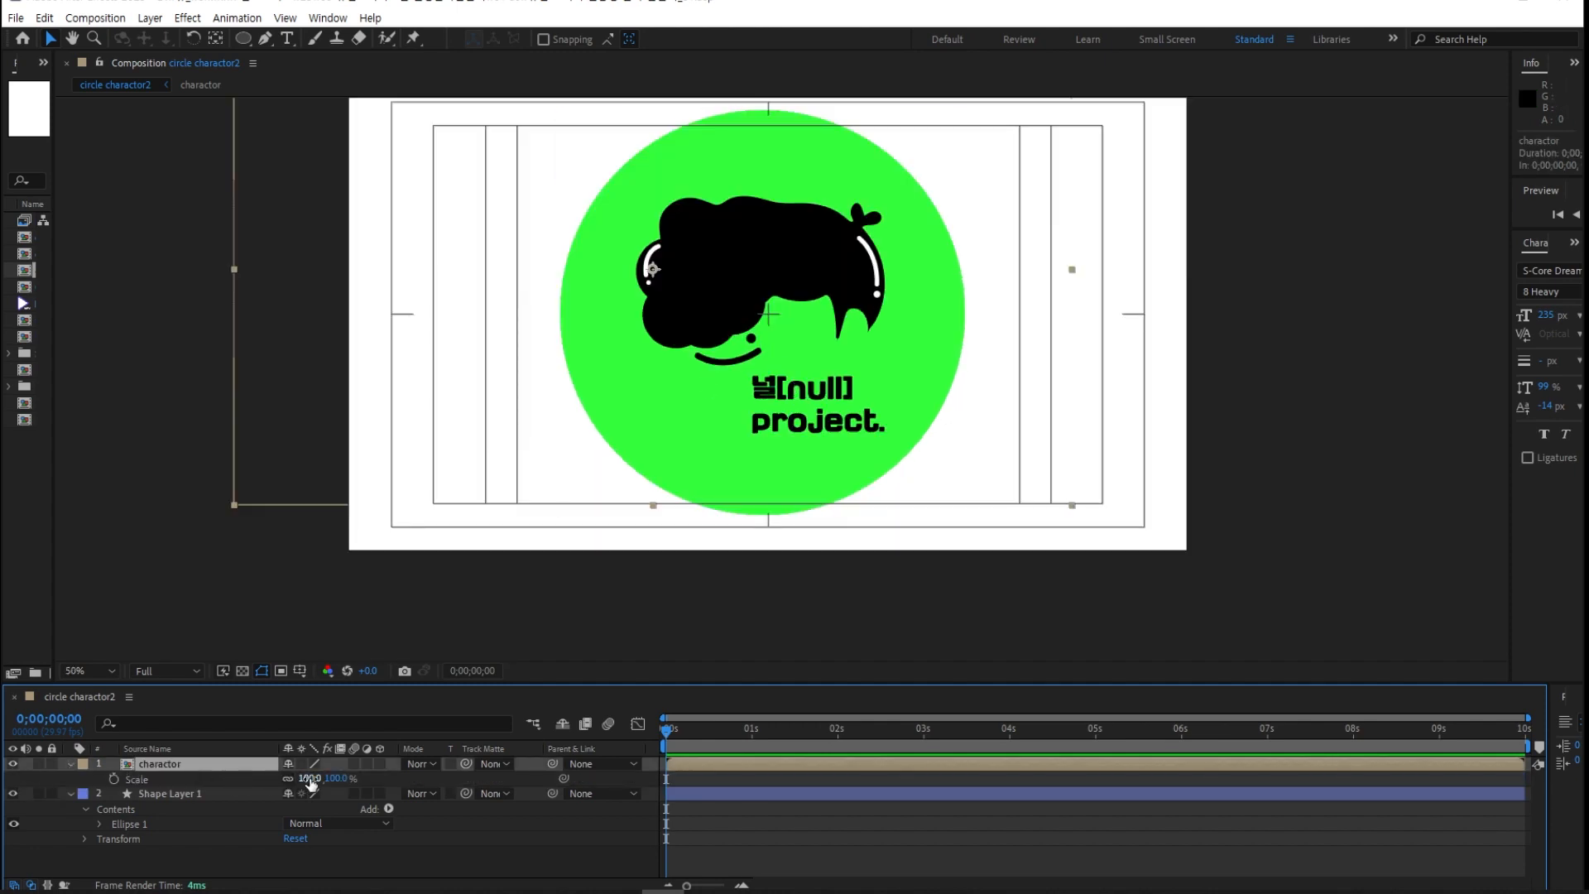
drag(307, 779, 273, 766)
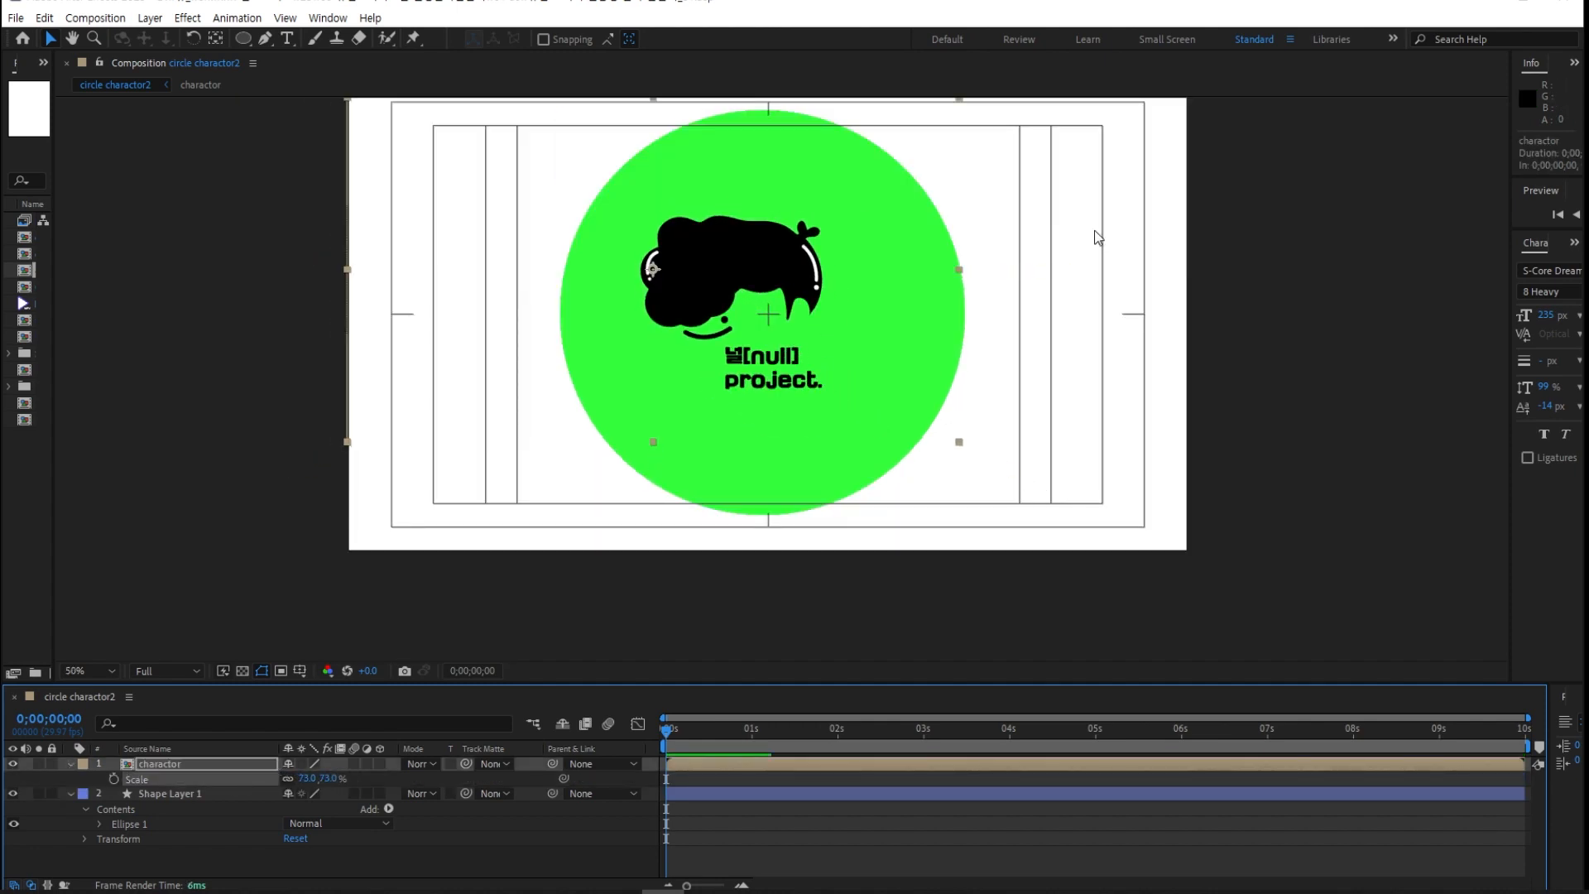
drag(755, 287, 767, 291)
key(comma)
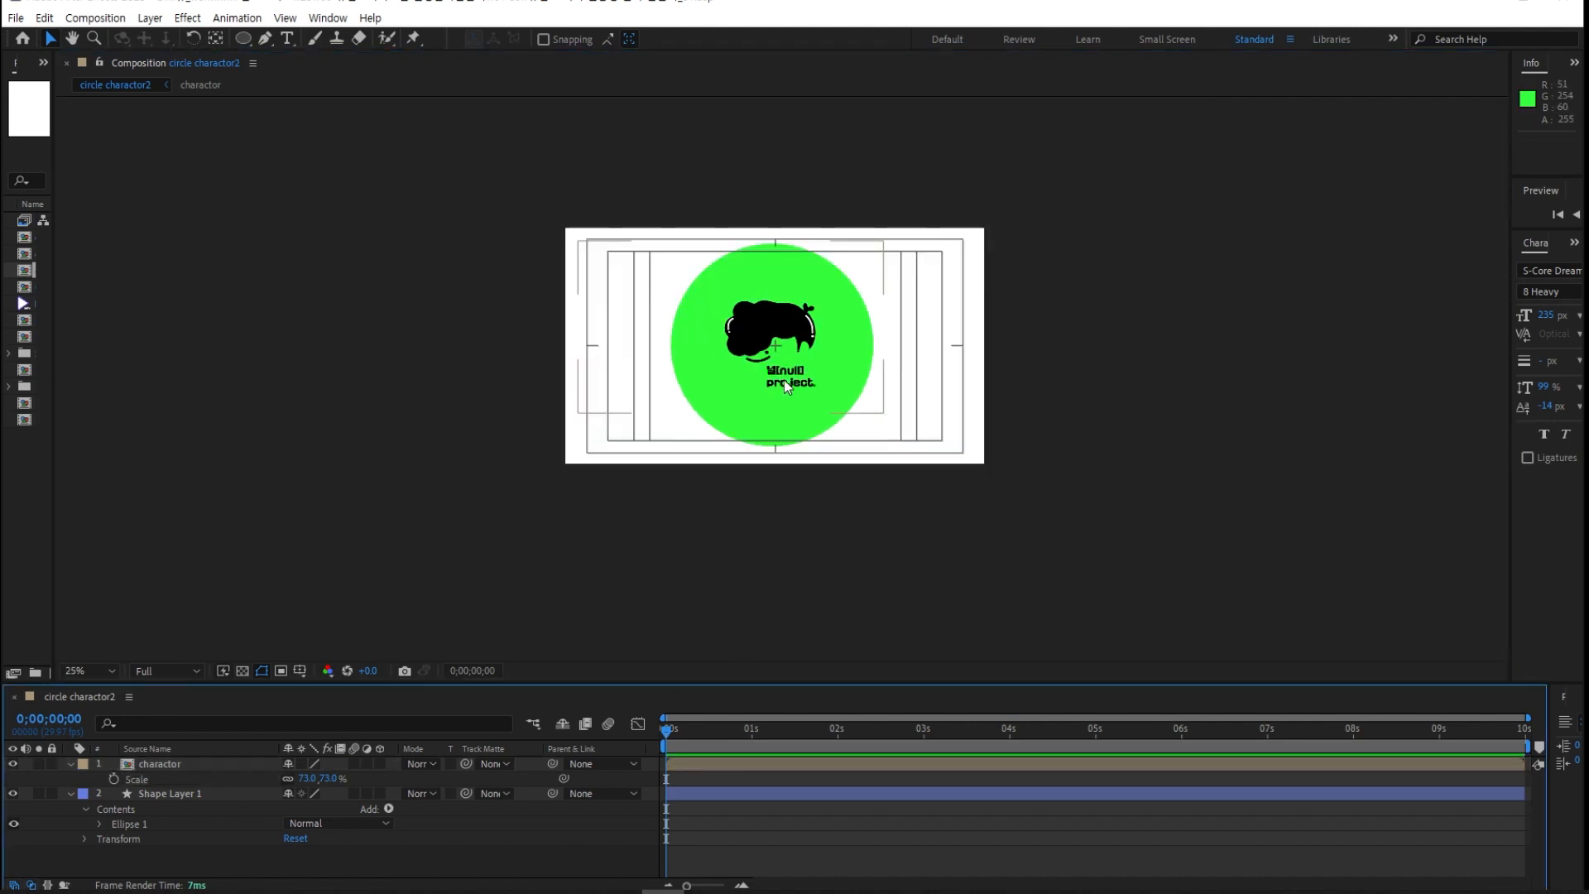
scroll(761, 449, up, 1)
drag(784, 386, 813, 354)
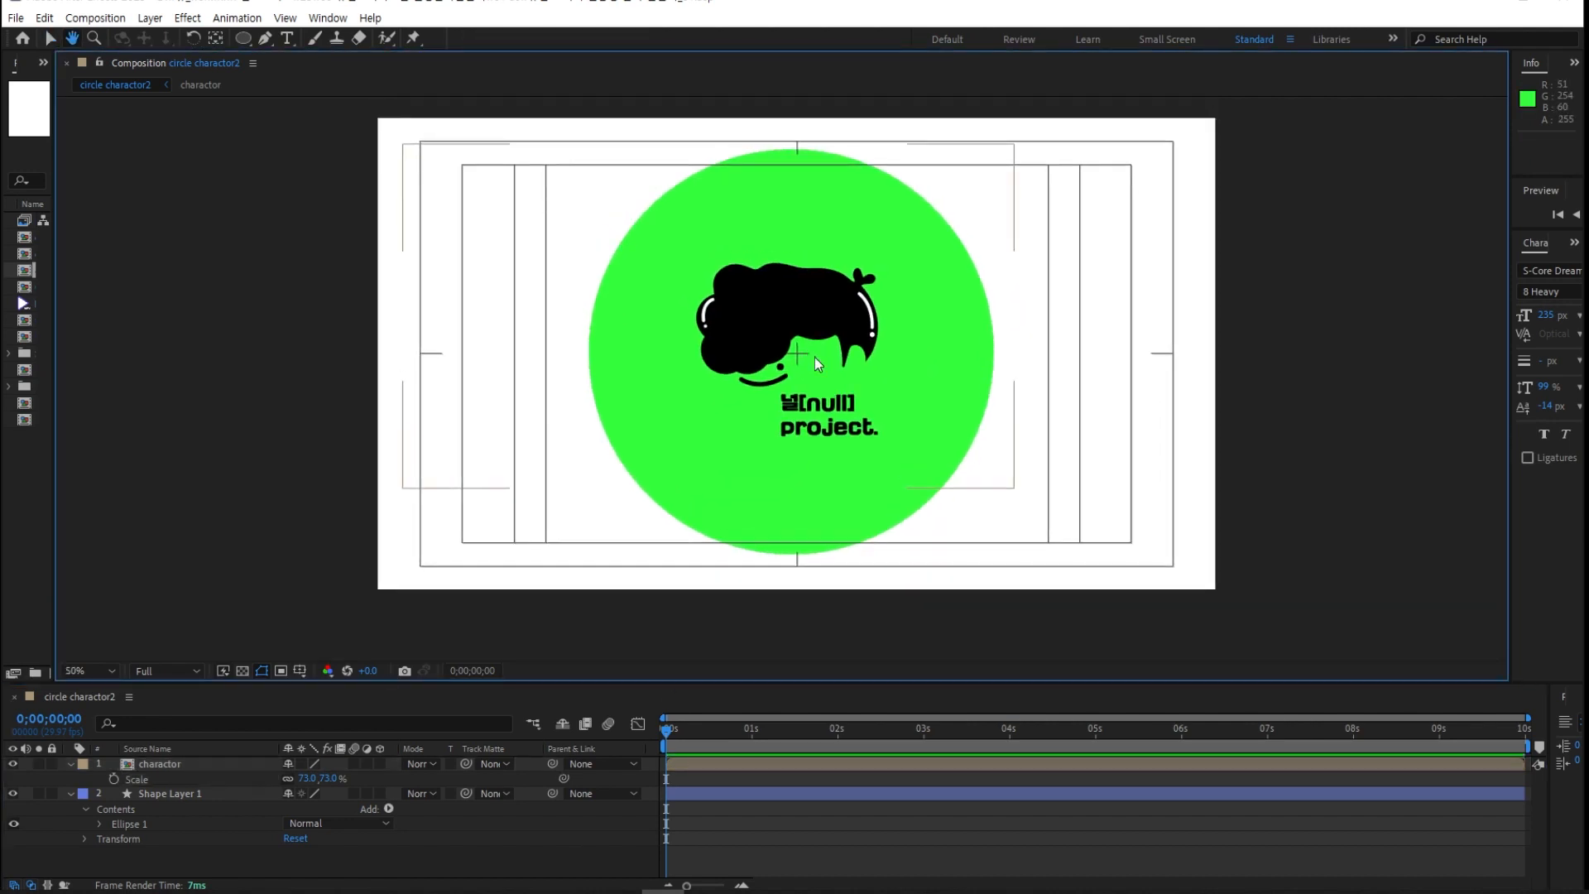
key(v)
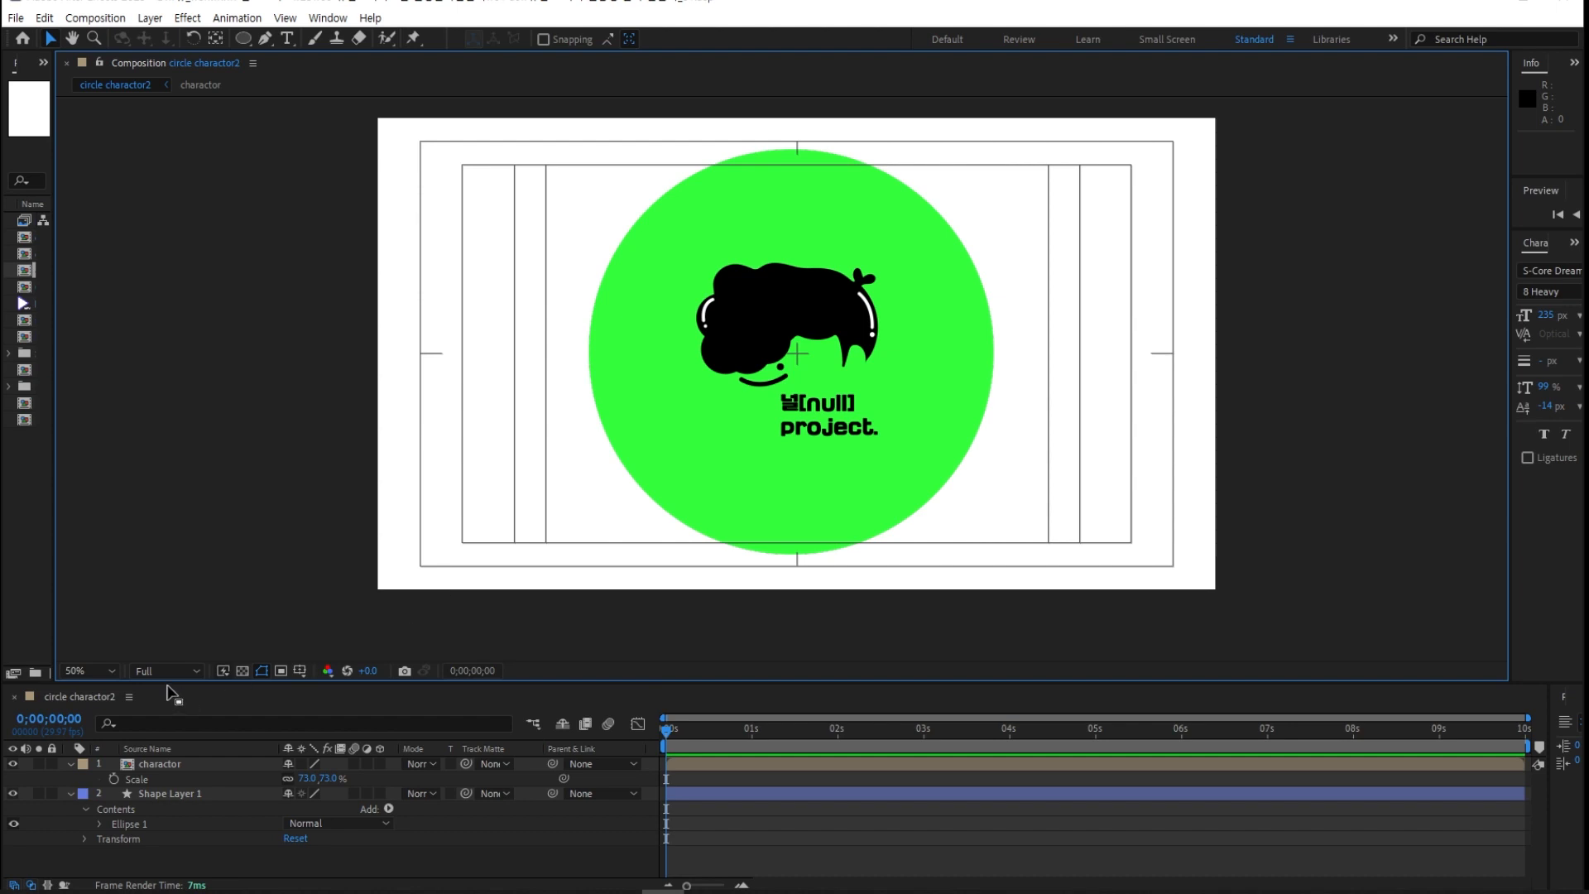
Create a new 1920x1080, 29.97 fps composition named "circle motion" with a ten-second duration
drag(170, 694, 170, 678)
click(93, 17)
click(87, 39)
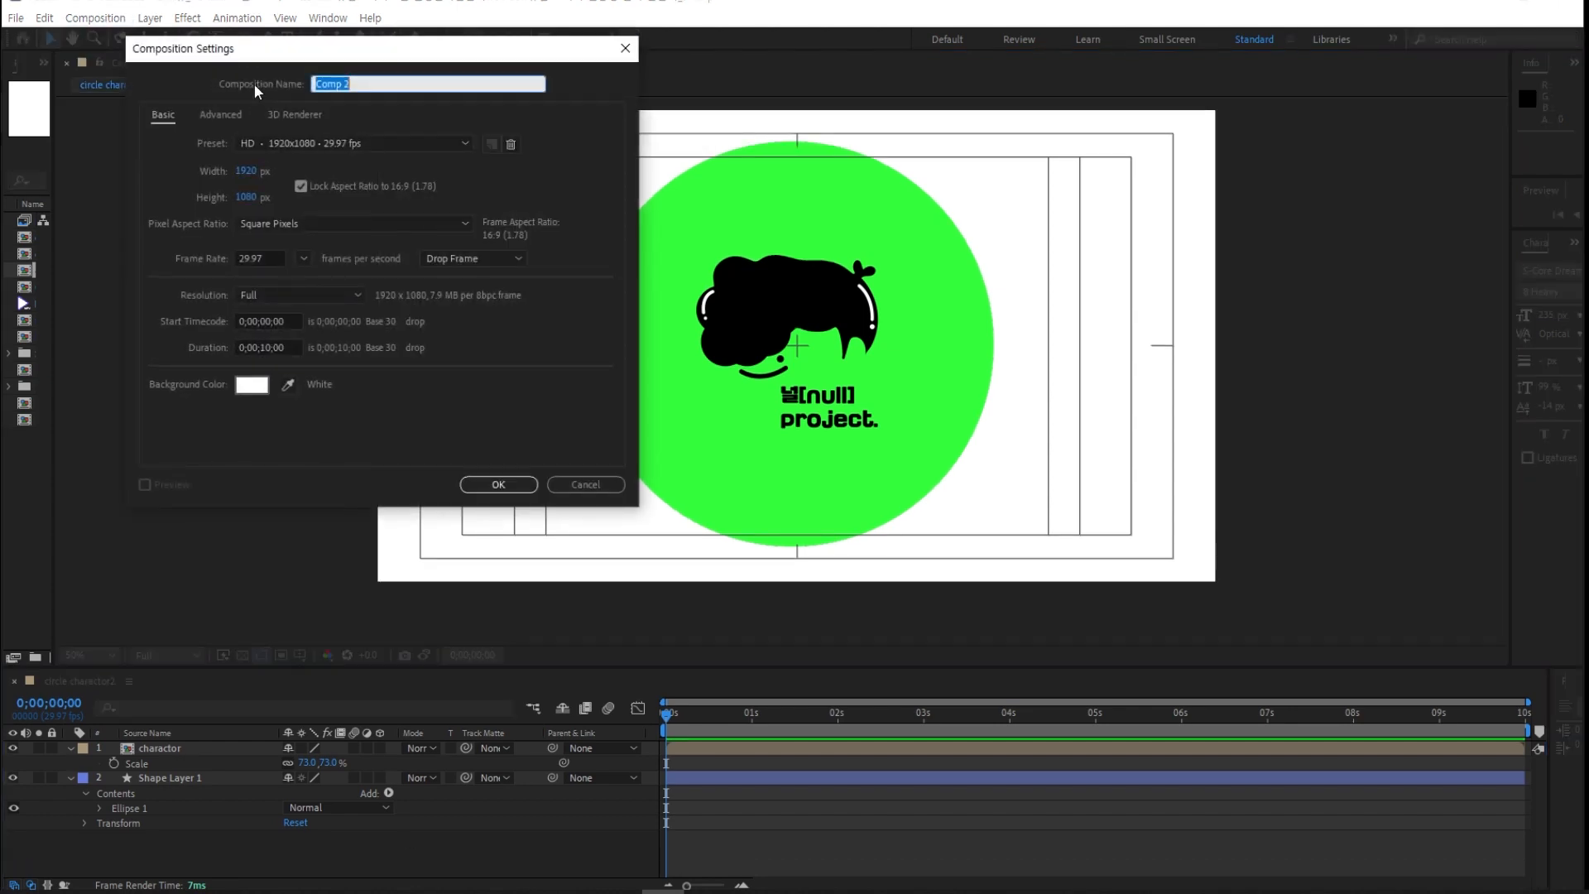
drag(263, 55, 496, 168)
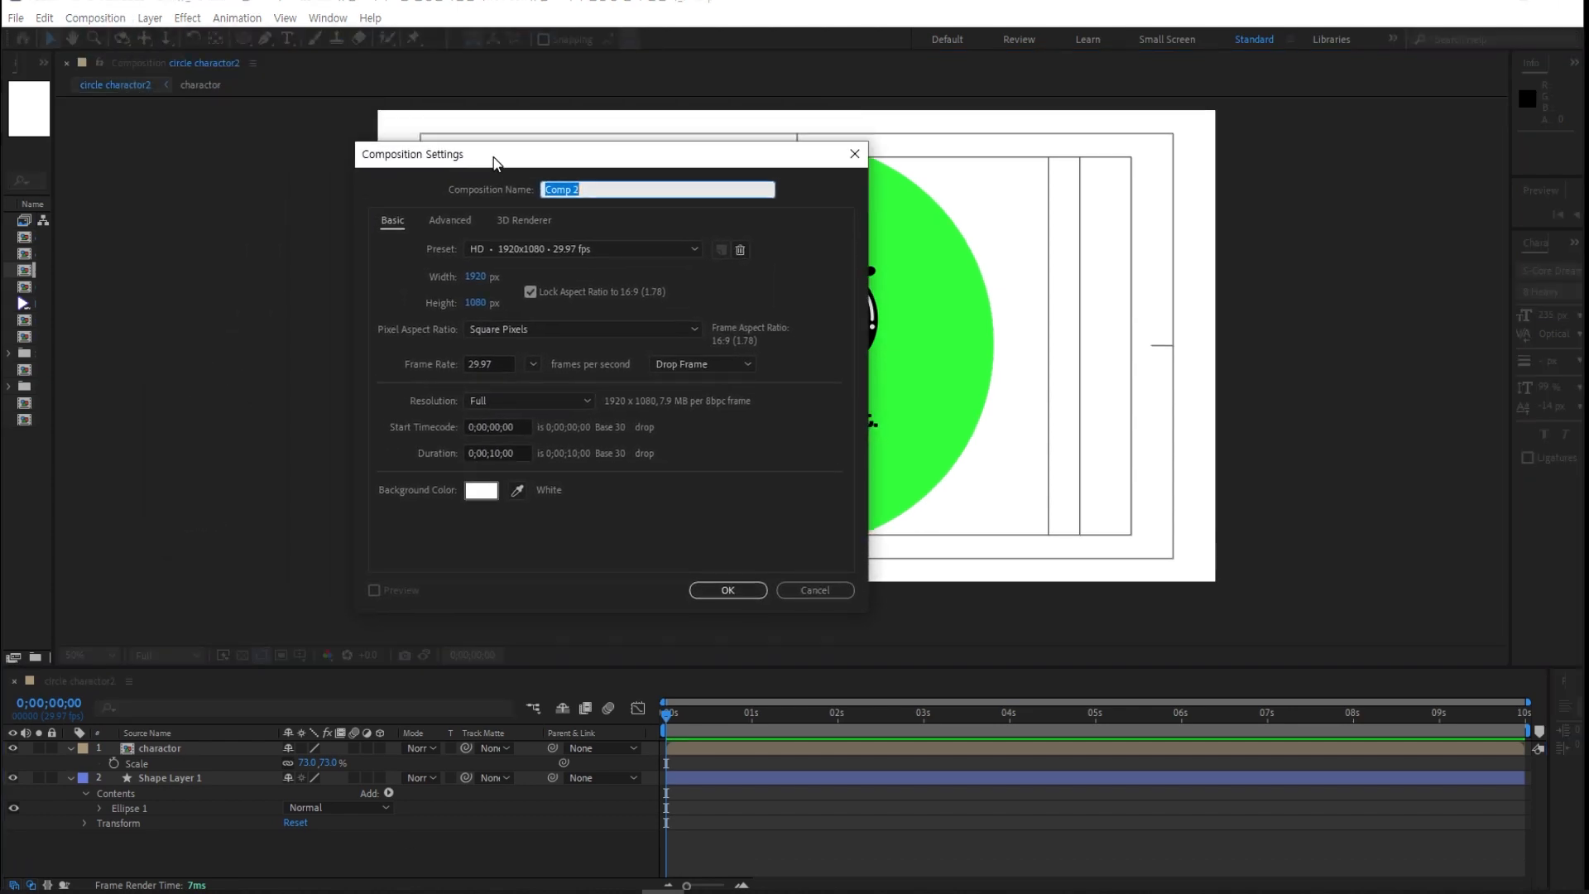
text(circle motion)
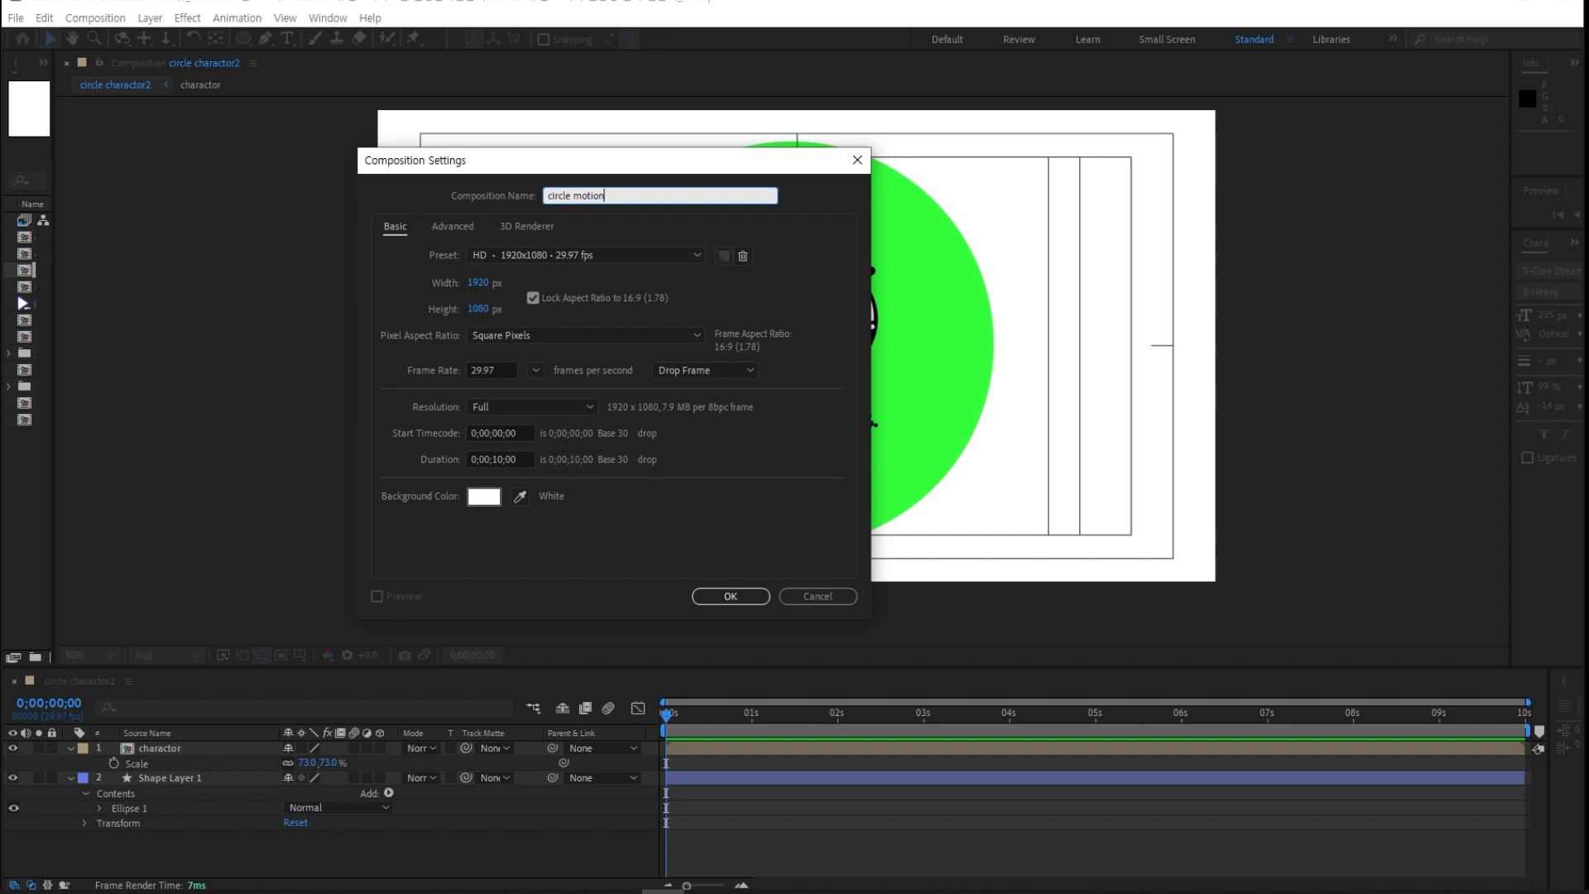
key(Return)
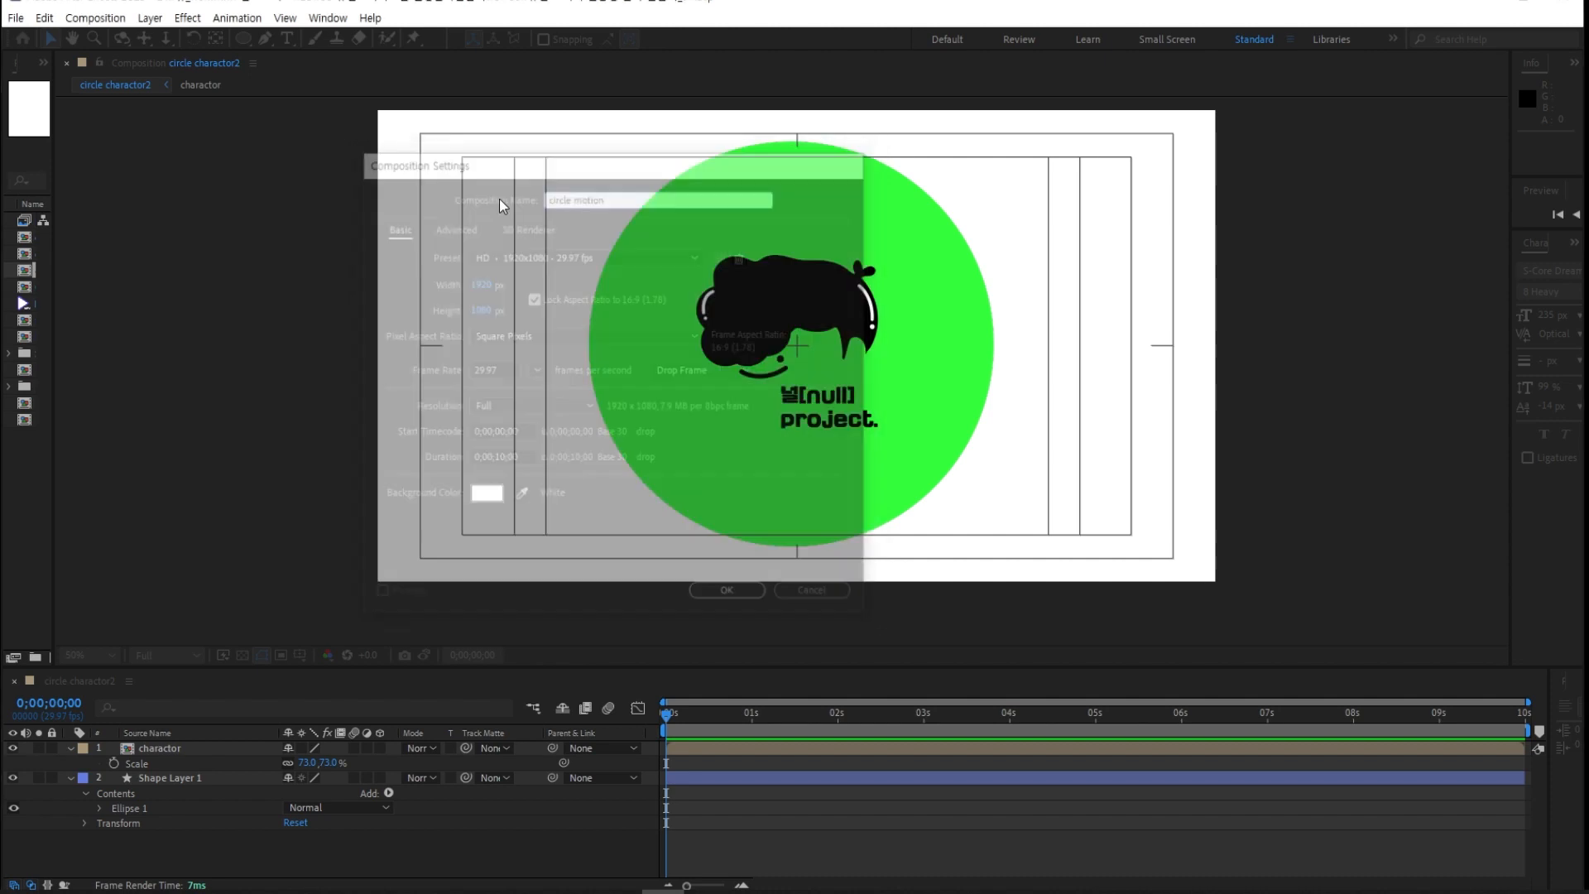
Place the circle charactor2 composition as a layer in the circle motion composition
drag(182, 666, 170, 646)
drag(25, 270, 108, 732)
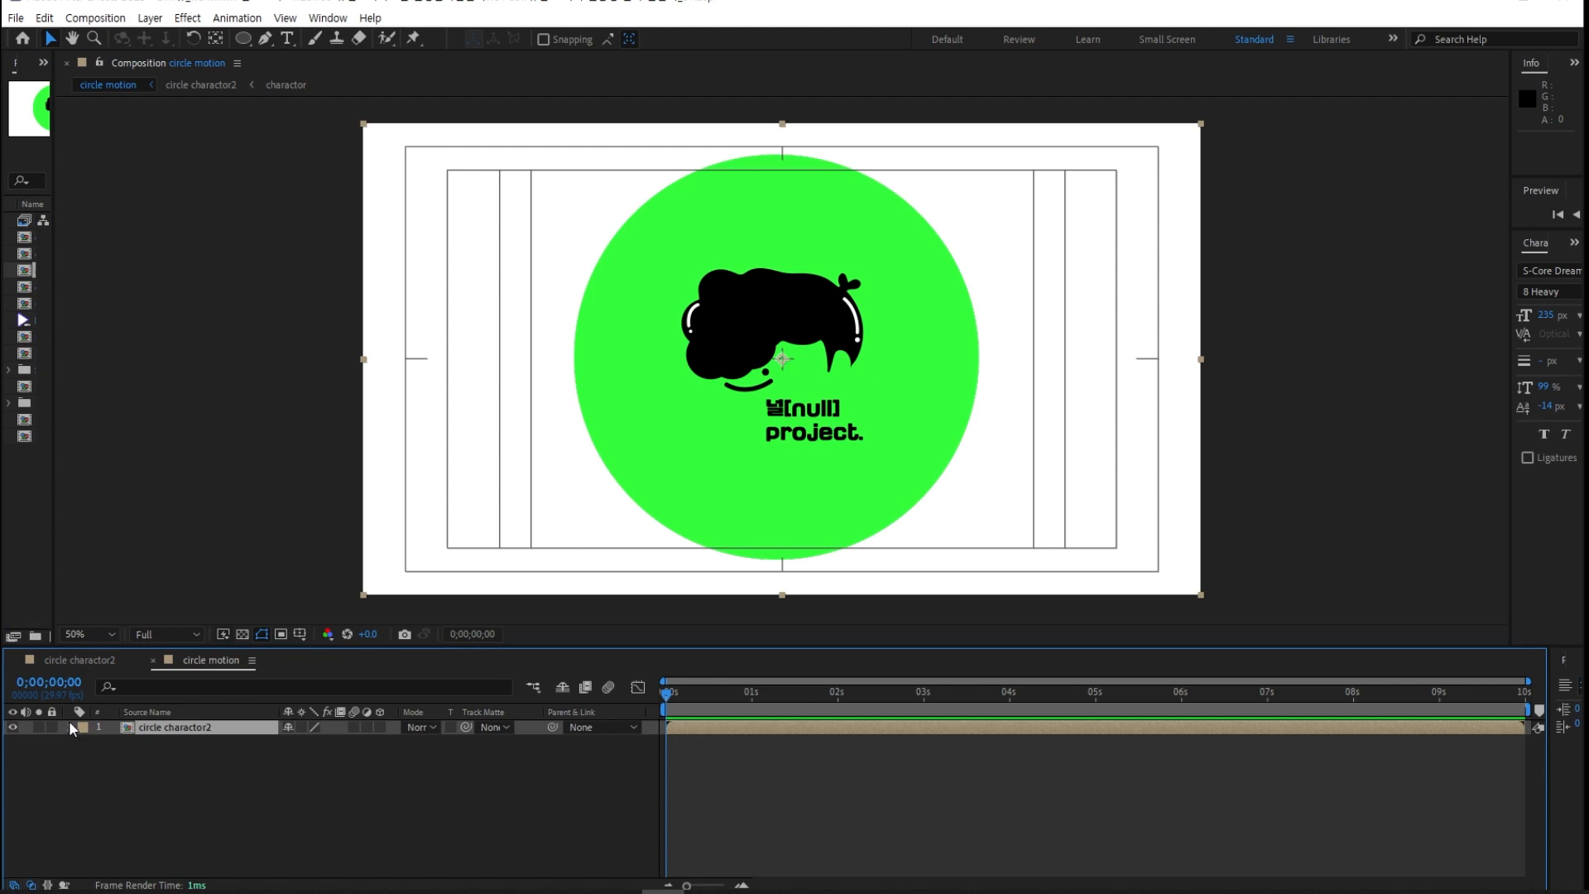
click(200, 784)
Add a text layer reading "NULL project" and move it across to the middle of the frame
click(287, 38)
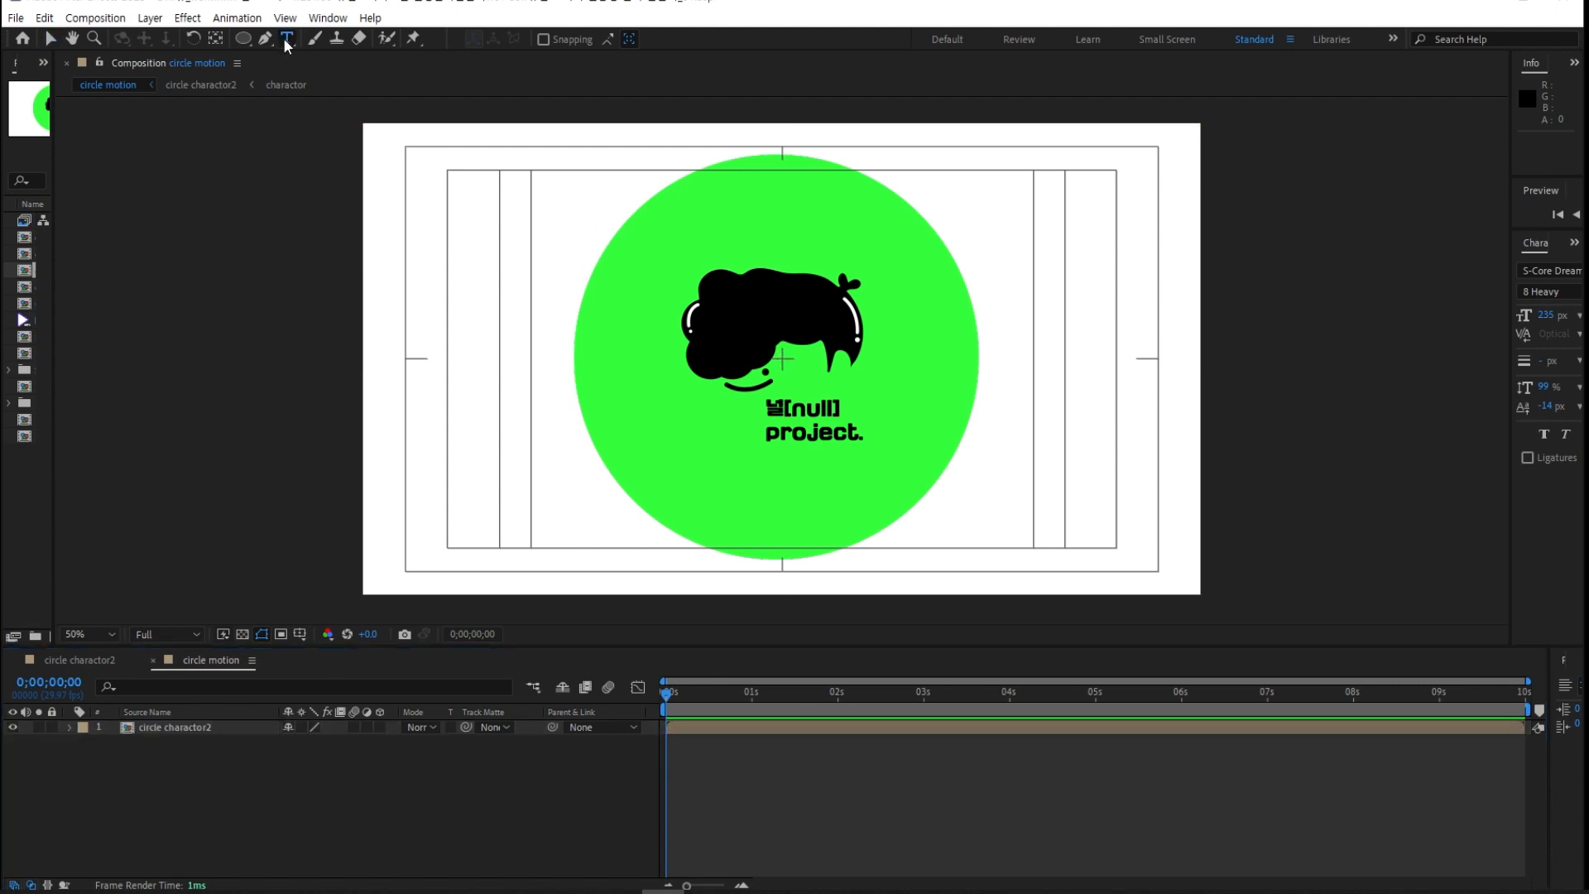
click(609, 422)
text(N)
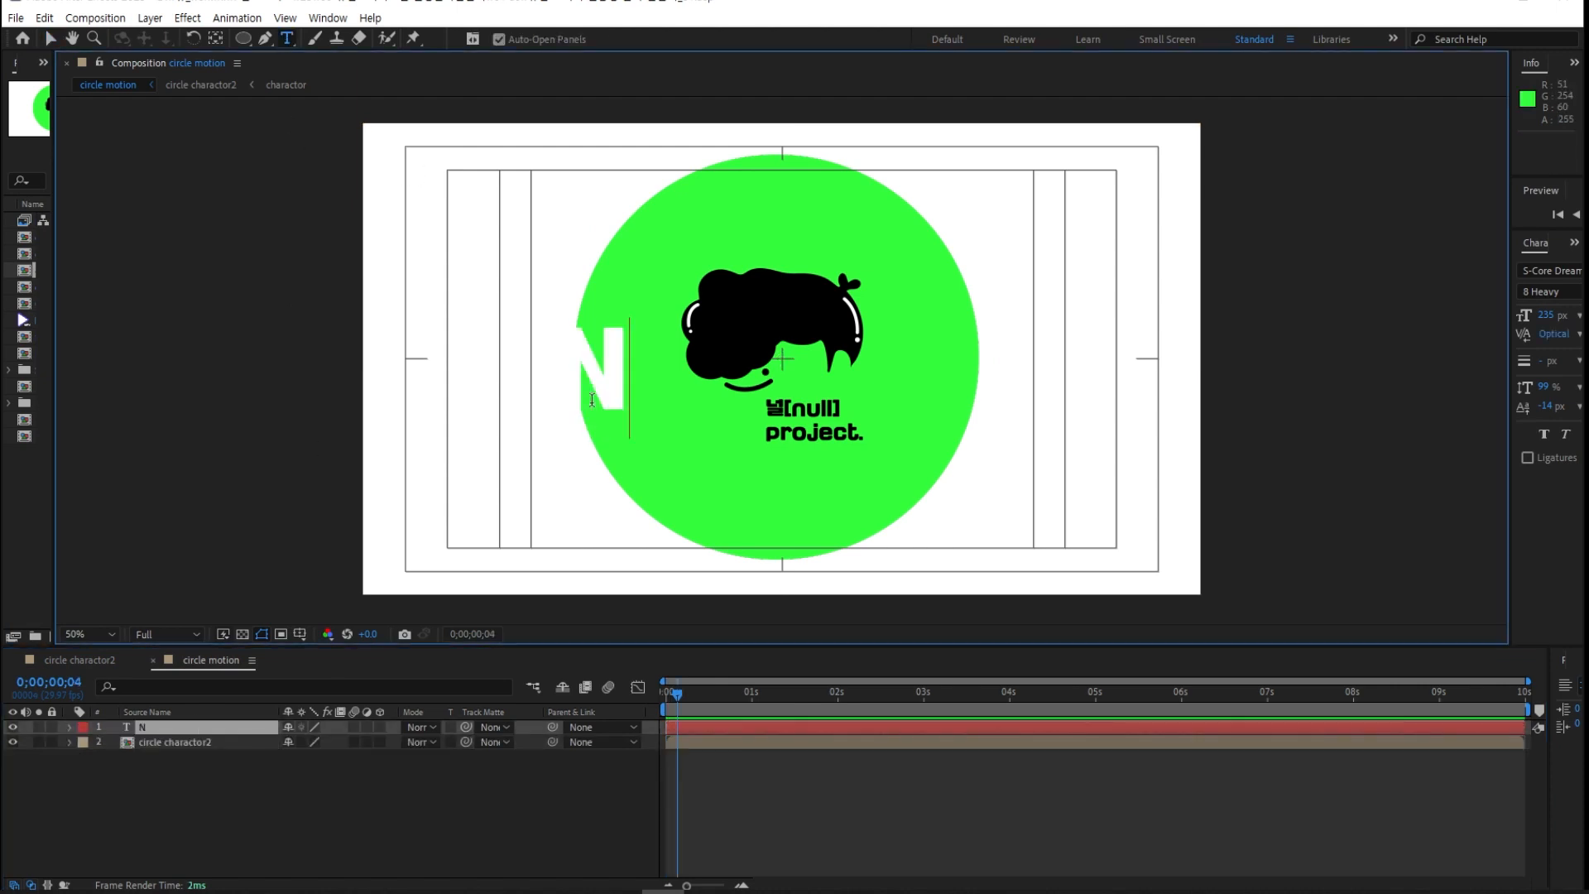
text(ULL)
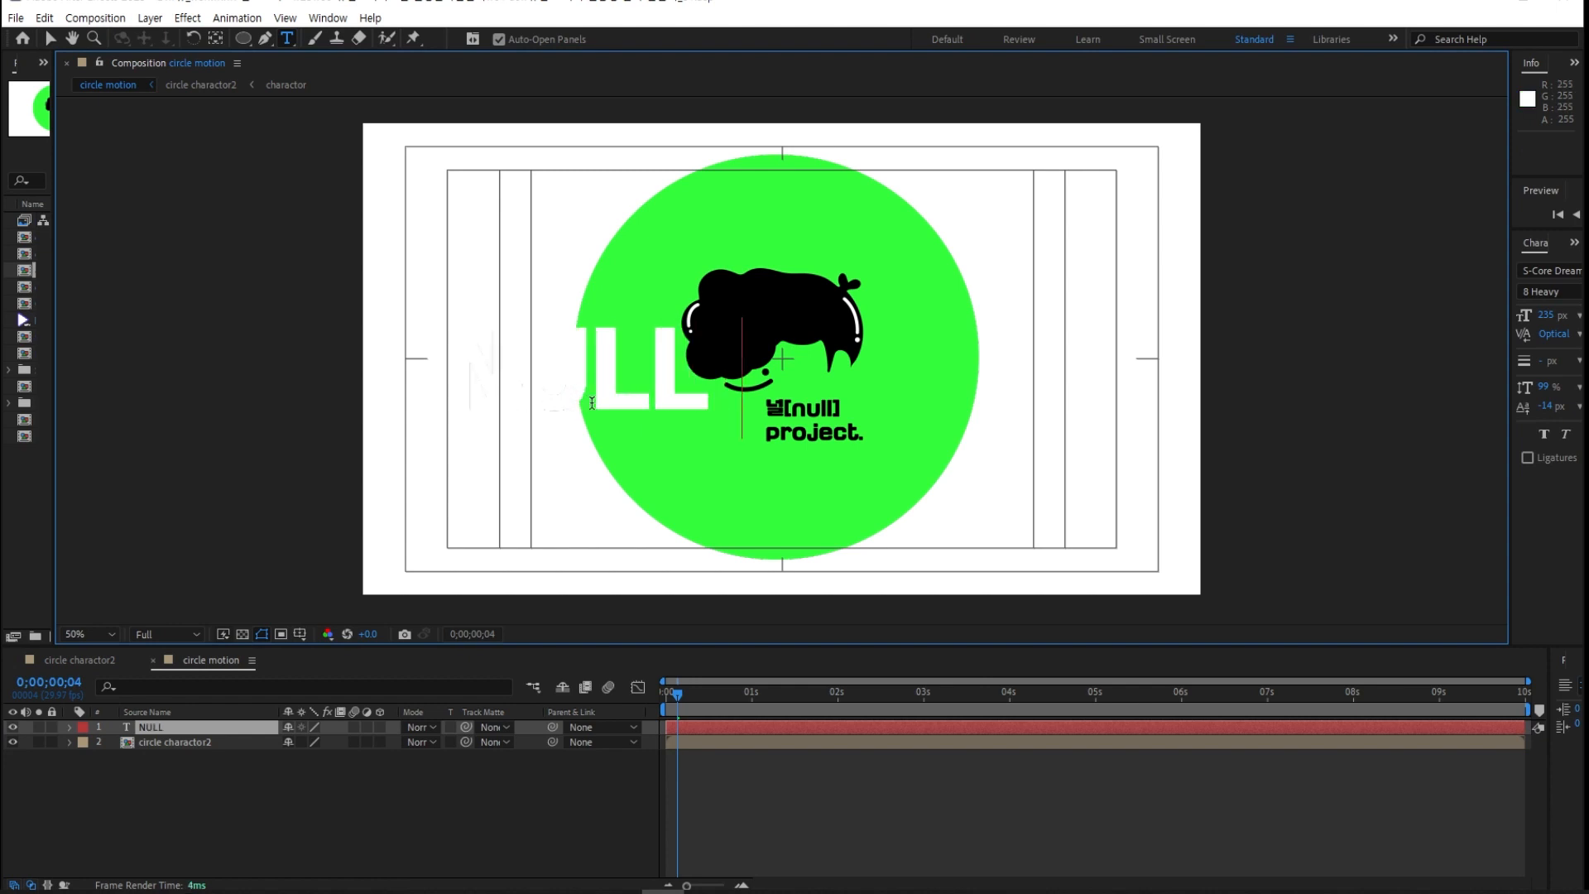
text( project)
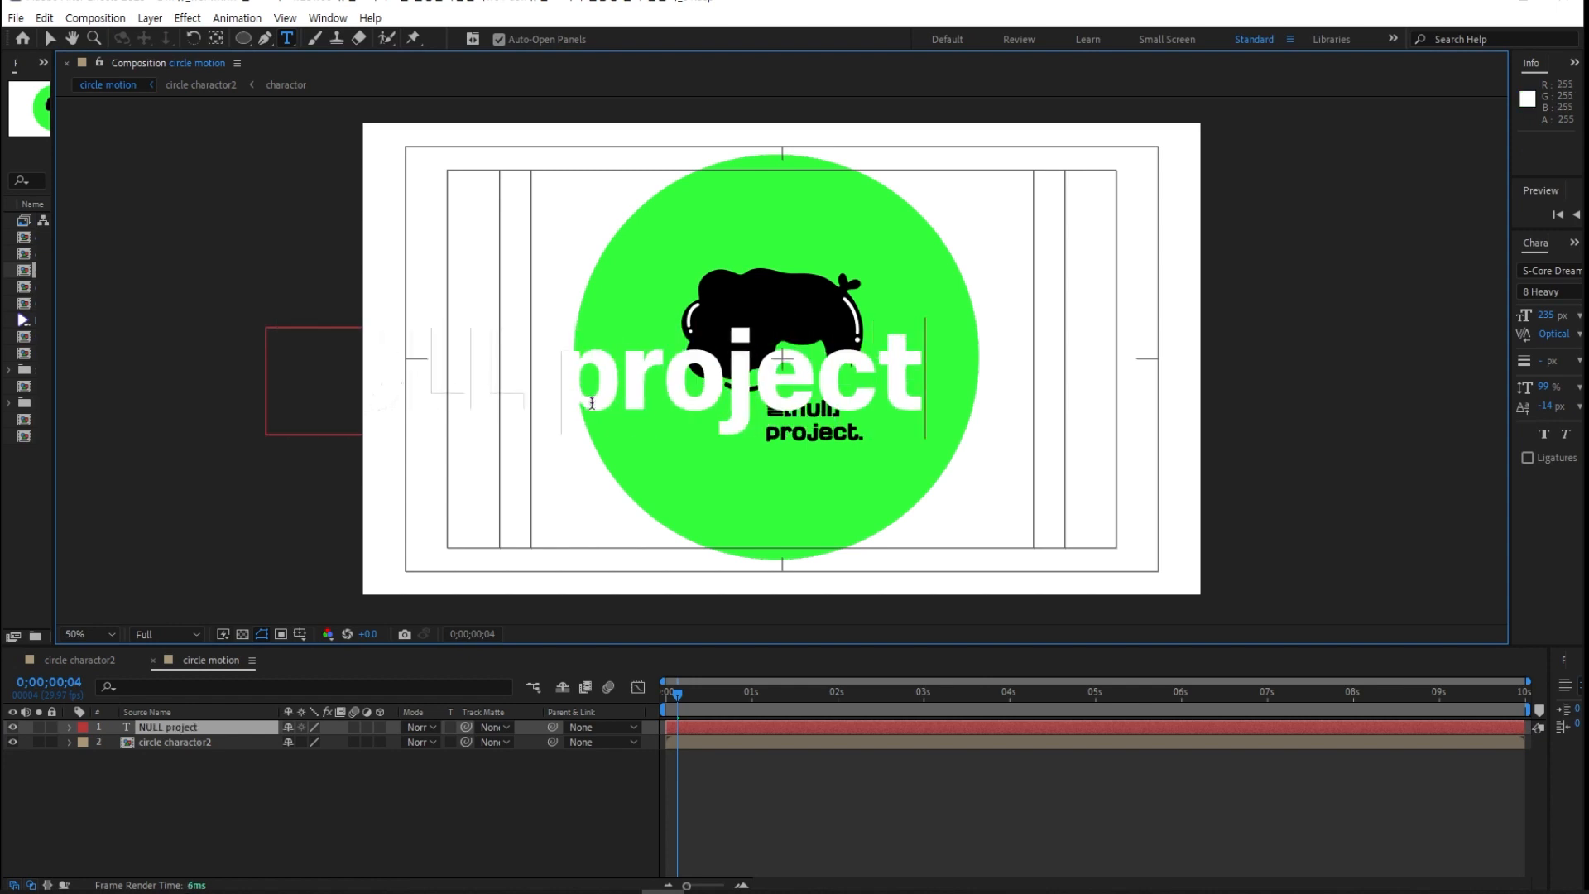
drag(724, 386, 1083, 386)
Set the fill of the word "project" to black (000000) and hide the circle charactor2 layer
drag(1509, 311, 1402, 310)
click(1552, 277)
drag(1195, 414, 1279, 480)
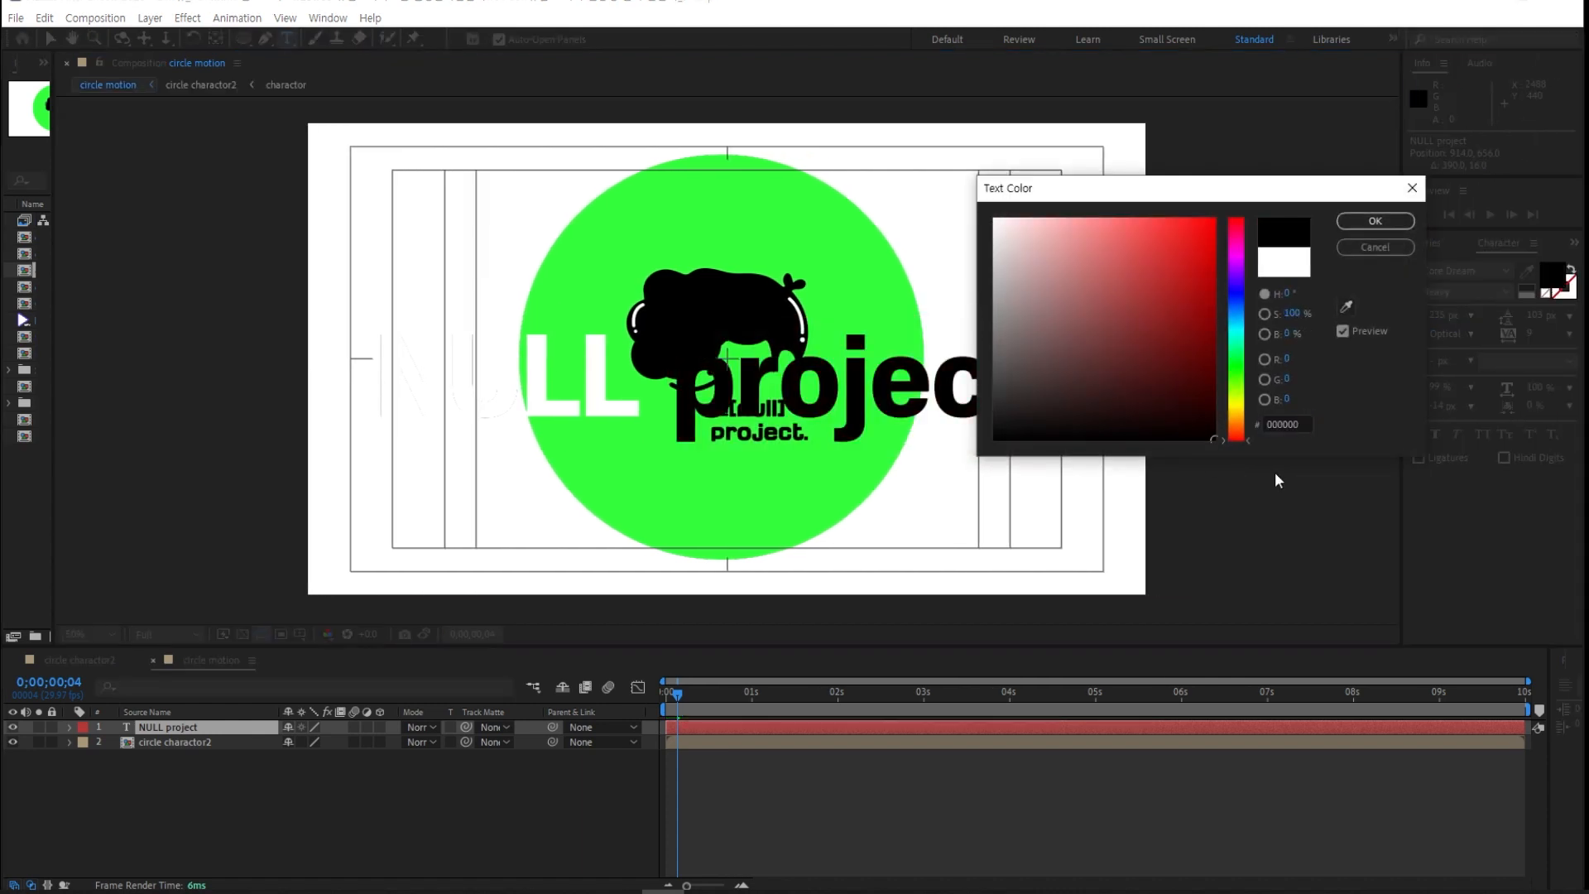
click(1375, 221)
click(13, 742)
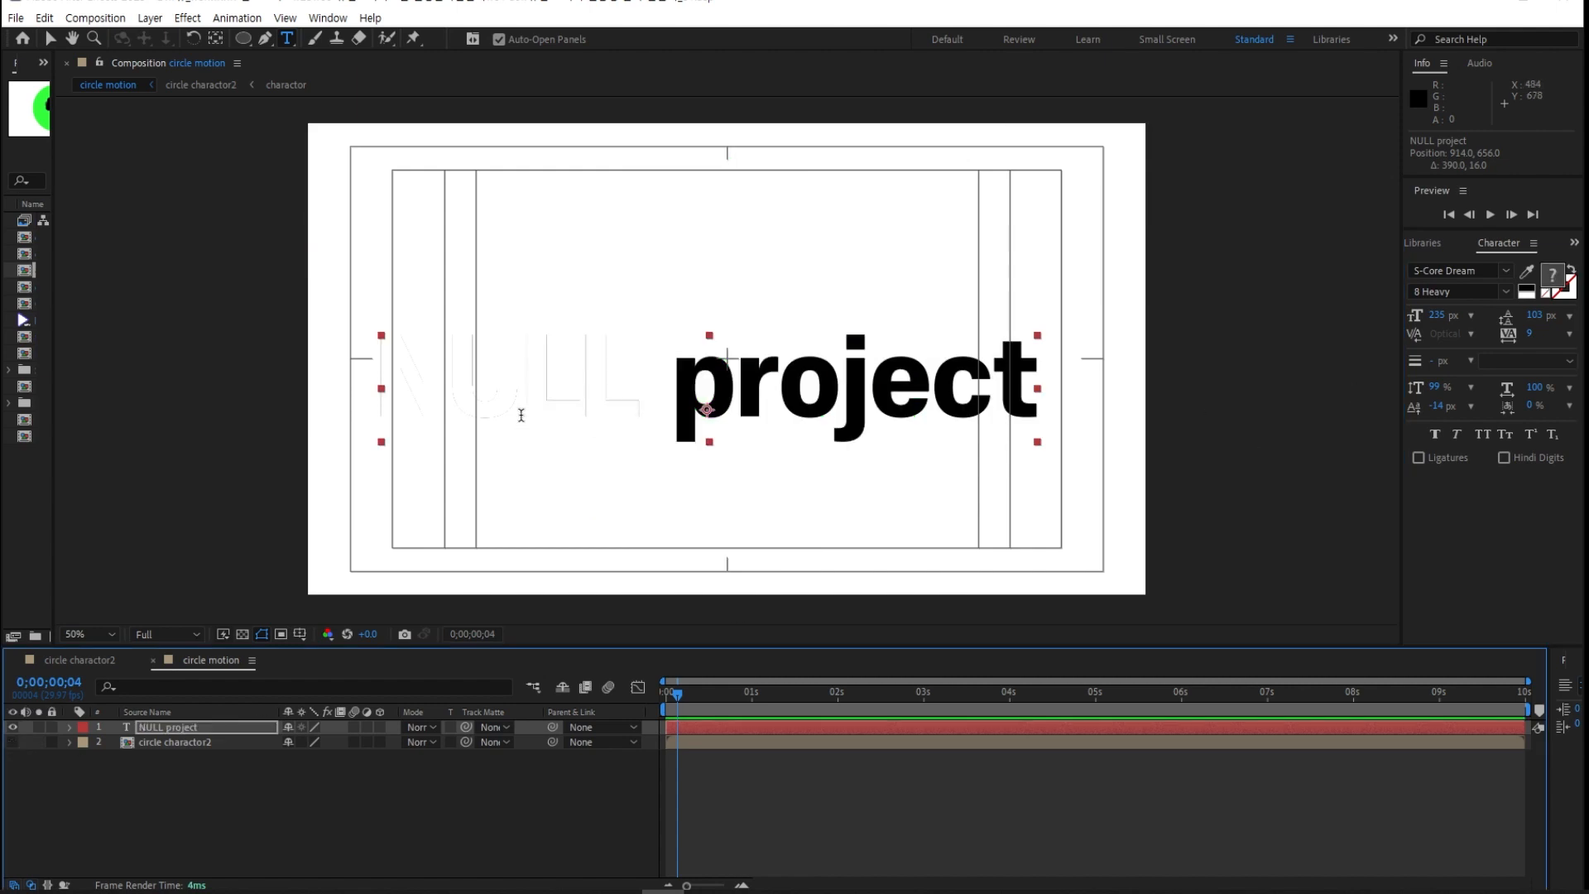
Set the fill of the word "NULL" to red (F50000)
double_click(633, 412)
click(1554, 279)
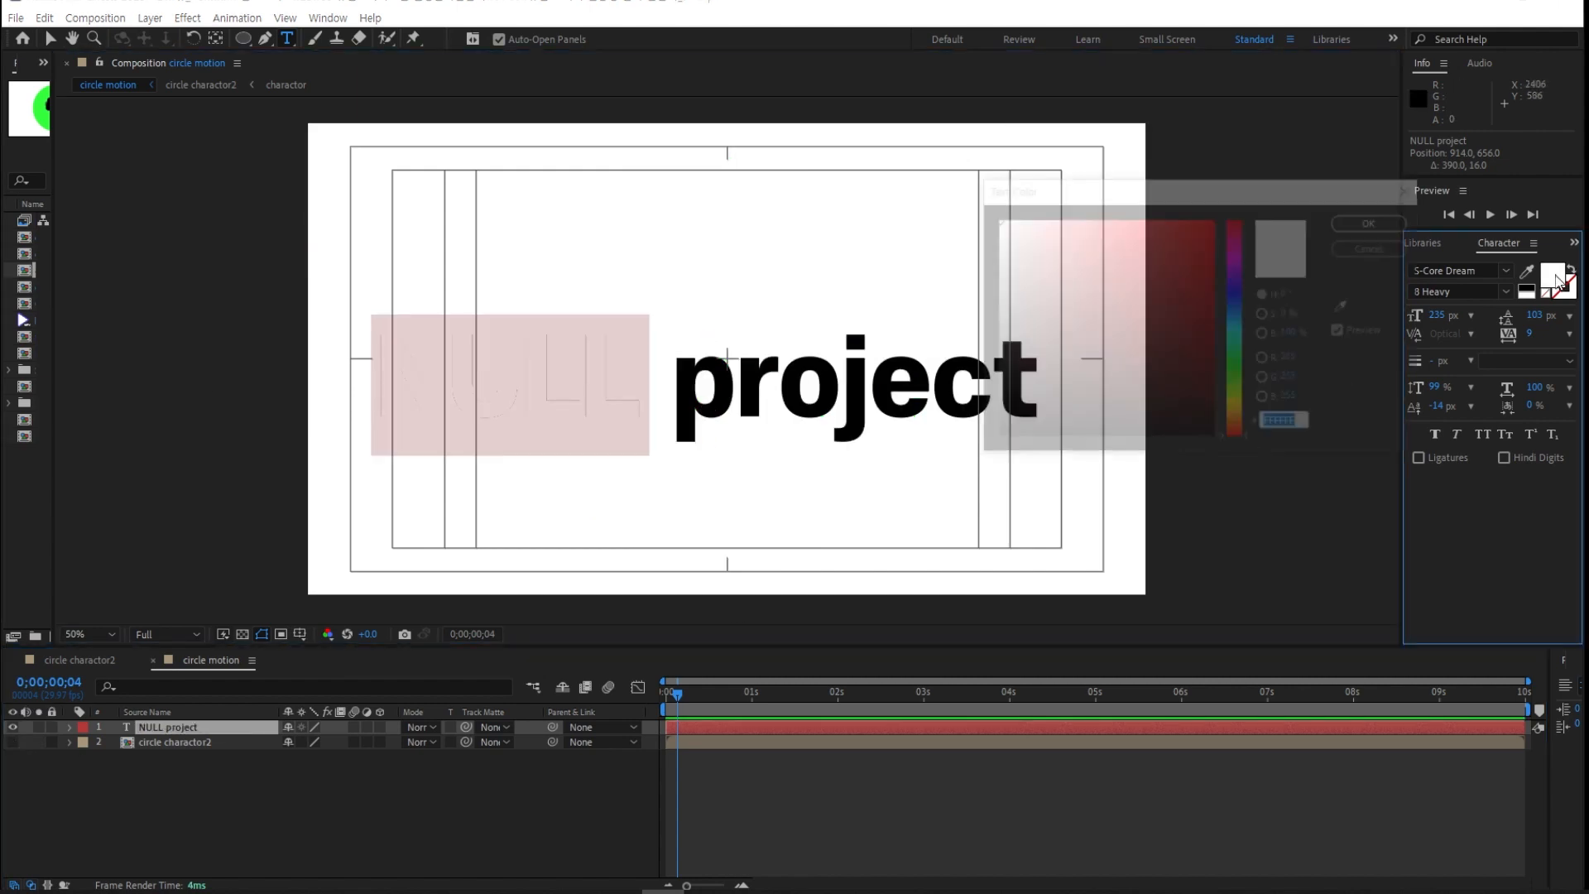
click(1215, 226)
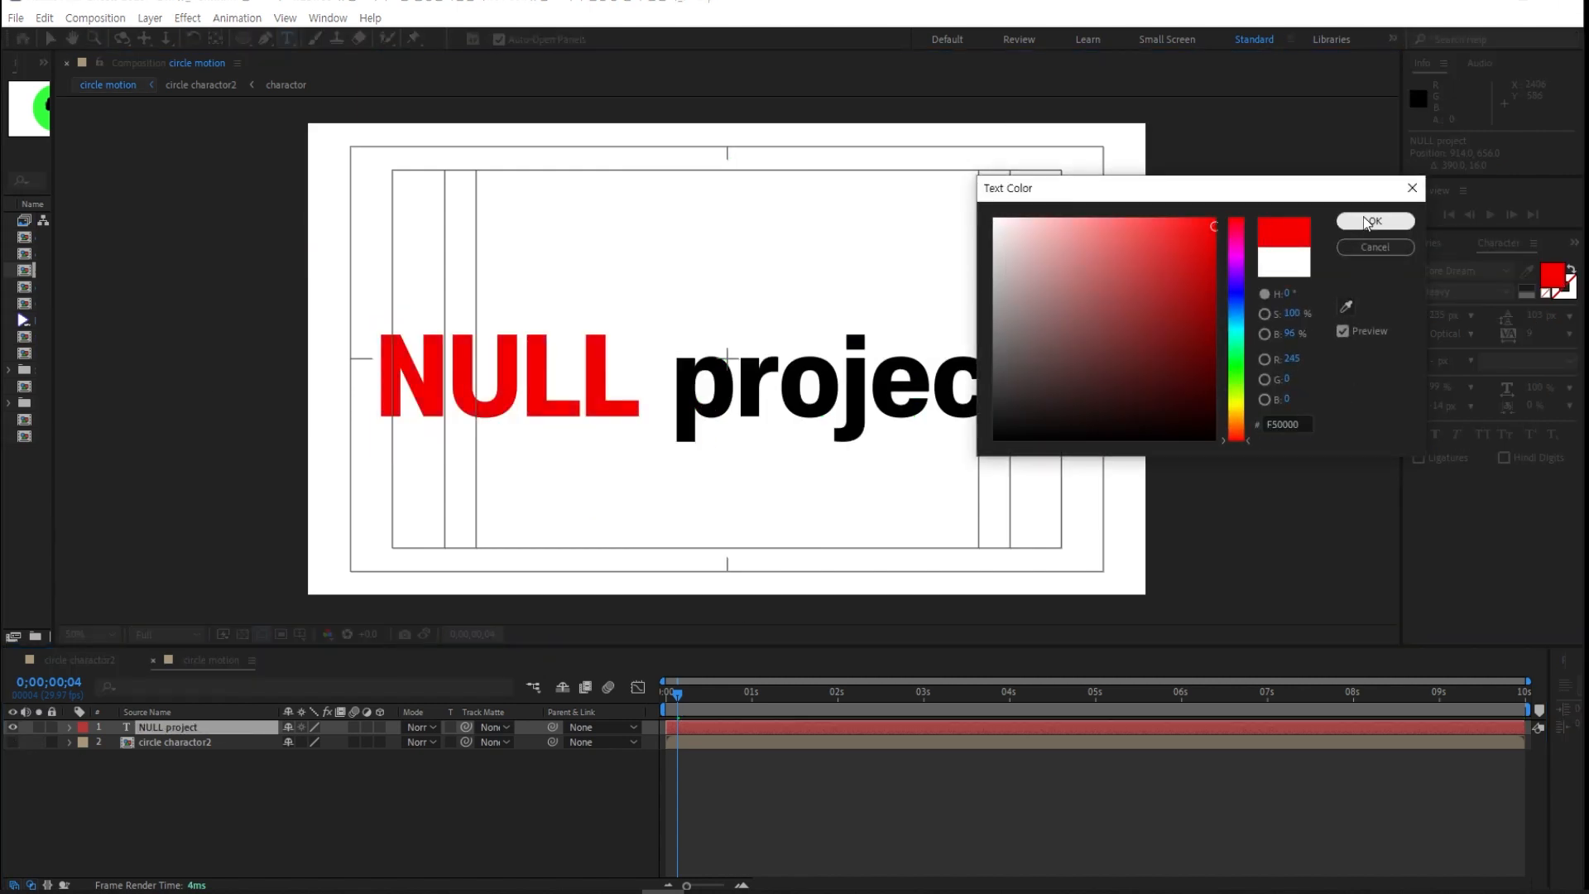
click(1375, 221)
Set the font size of the whole "NULL project" text to 146 px
click(49, 39)
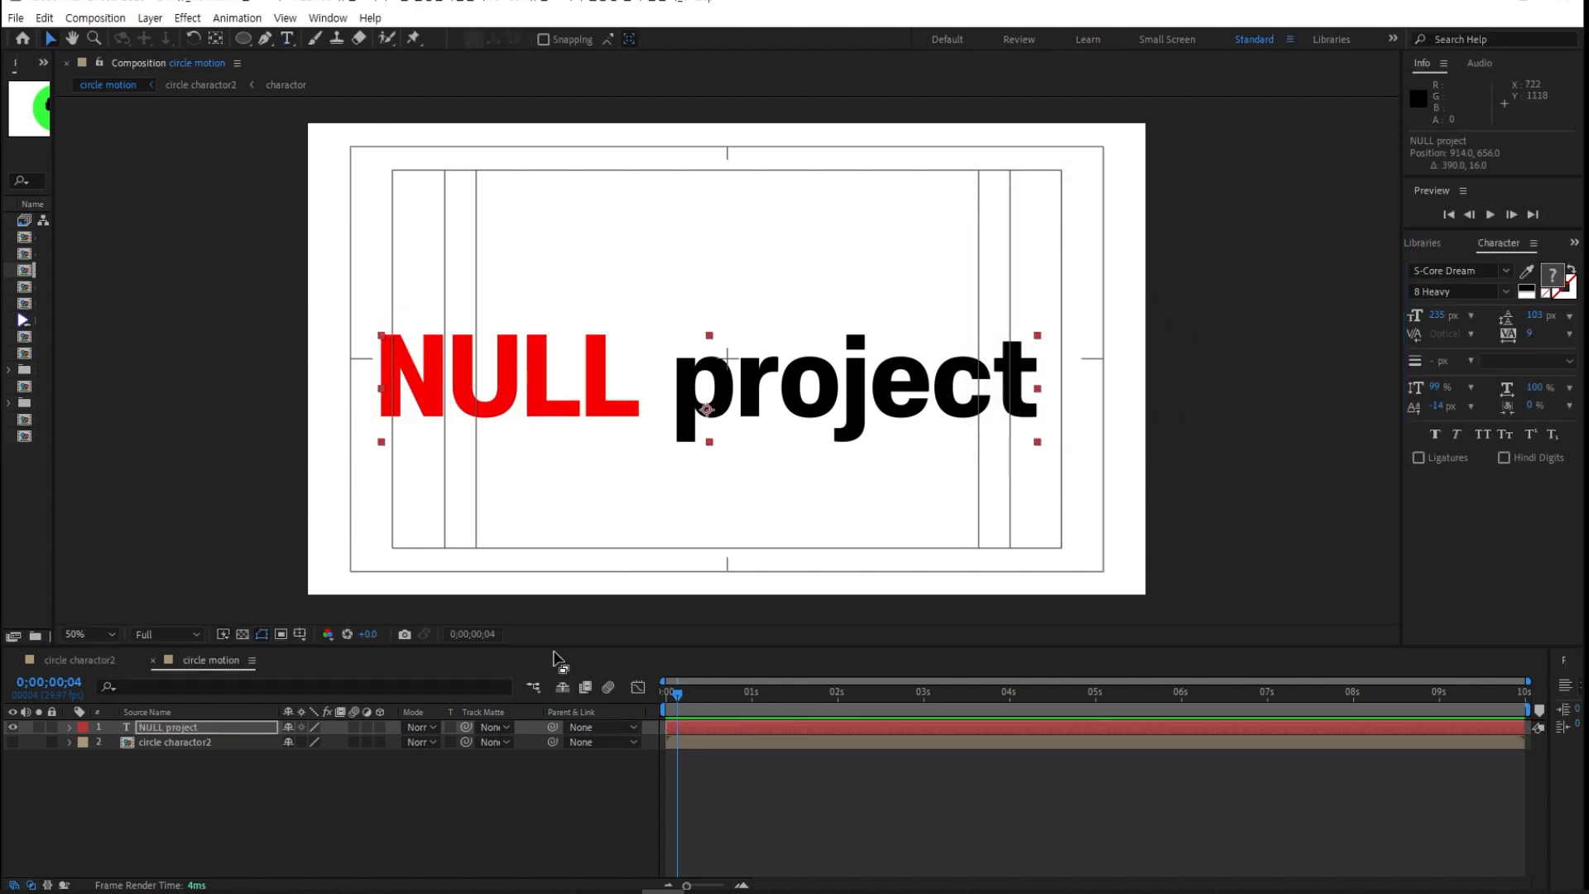
double_click(211, 732)
drag(1438, 315, 1351, 316)
Copy the "NULL project" wording and paste it after the original in the same text layer, leaving a gap between them
drag(884, 397, 474, 398)
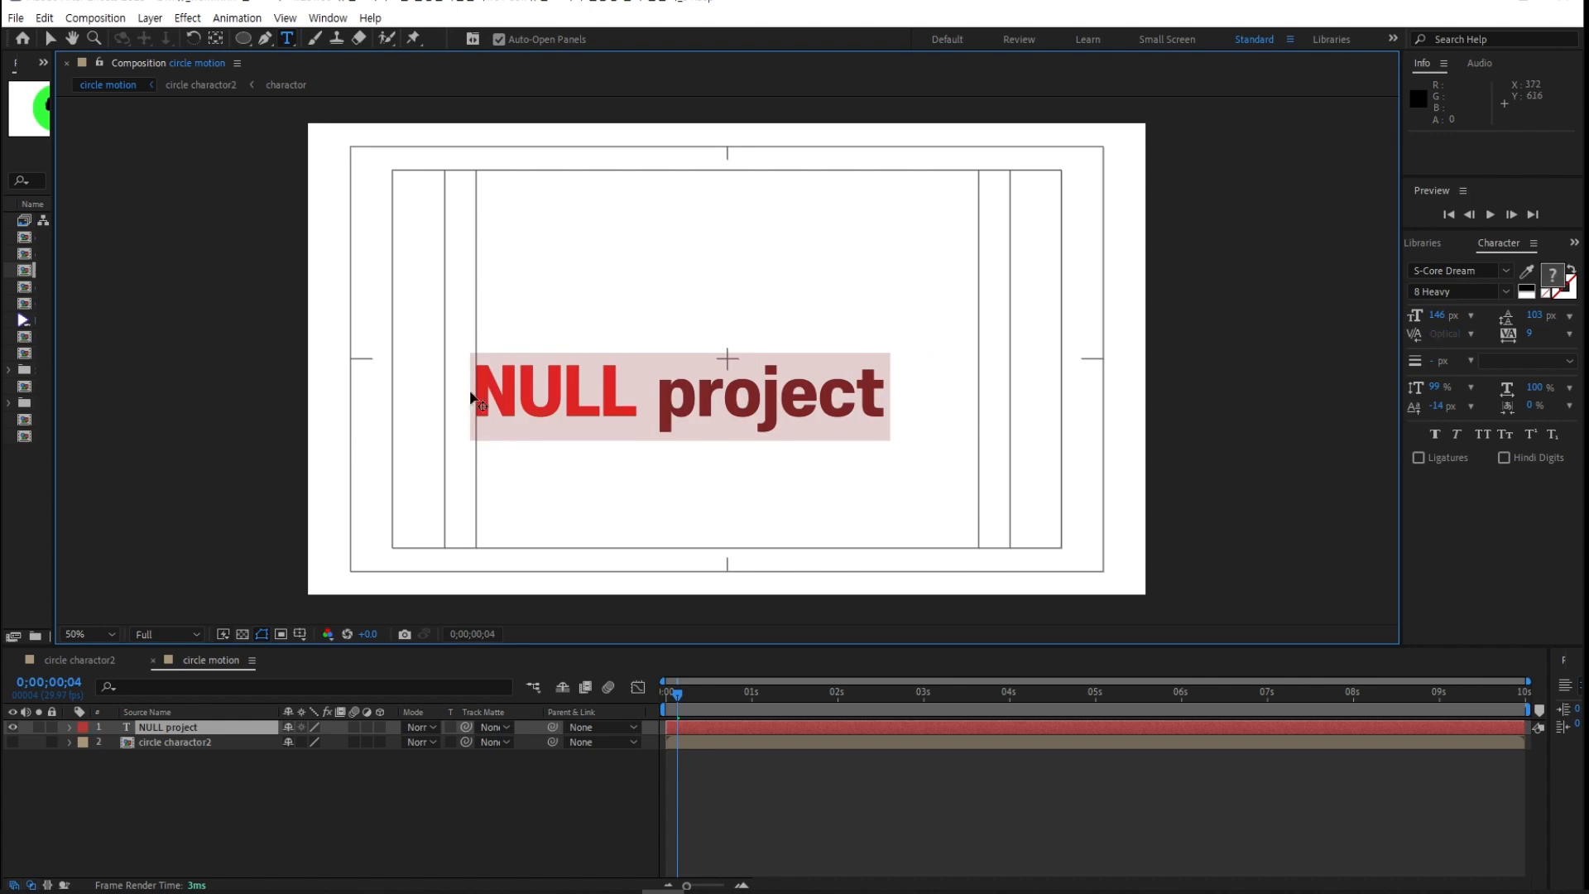
key(ctrl+c)
click(894, 413)
key(ctrl+v)
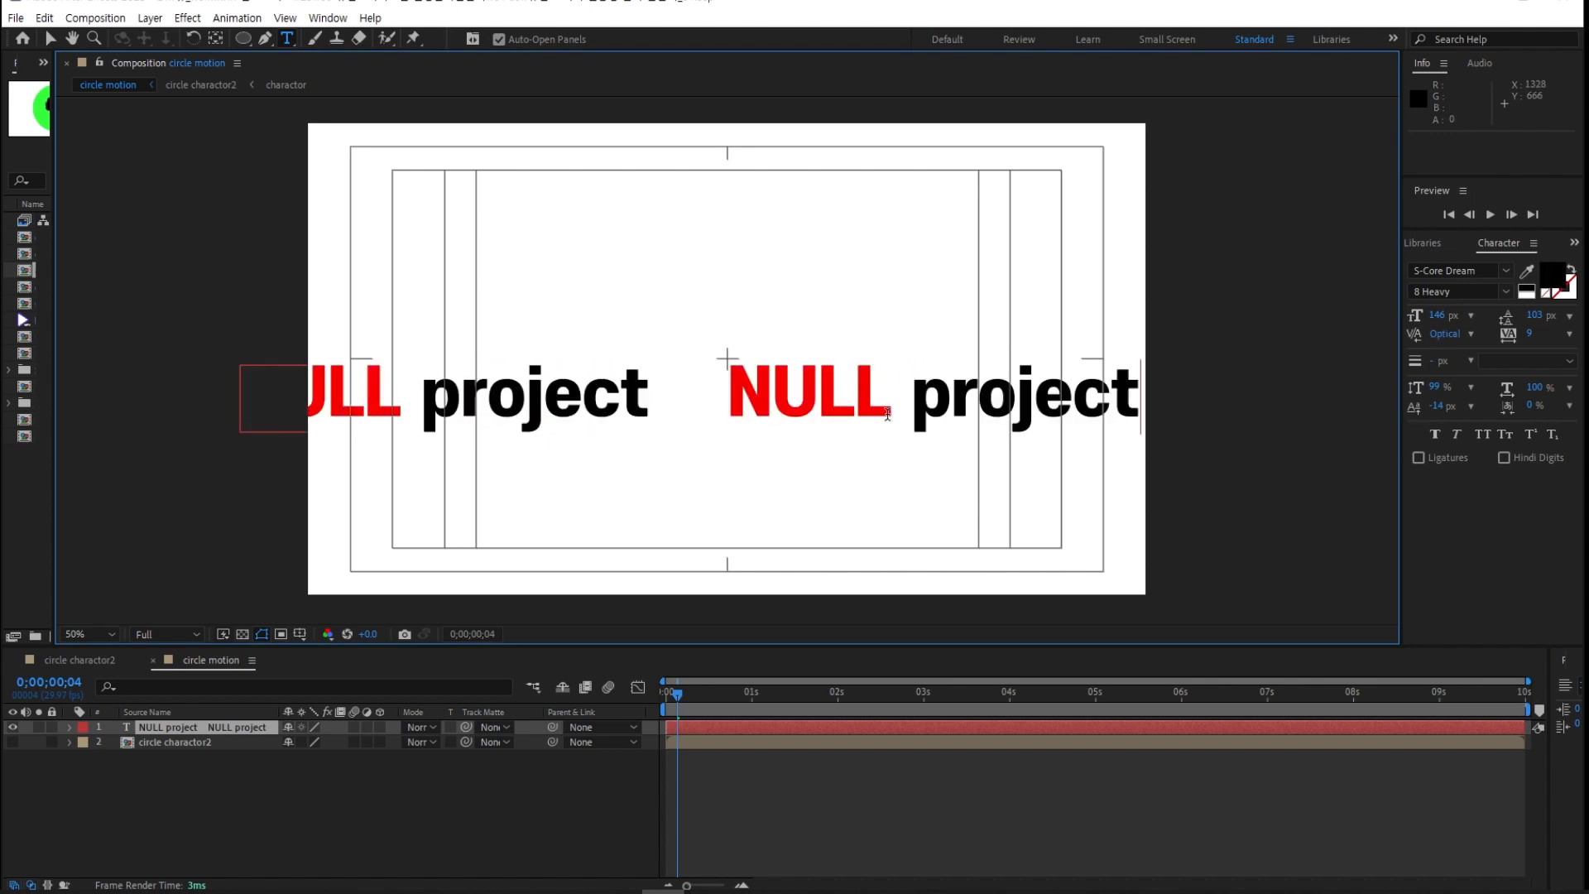
click(50, 39)
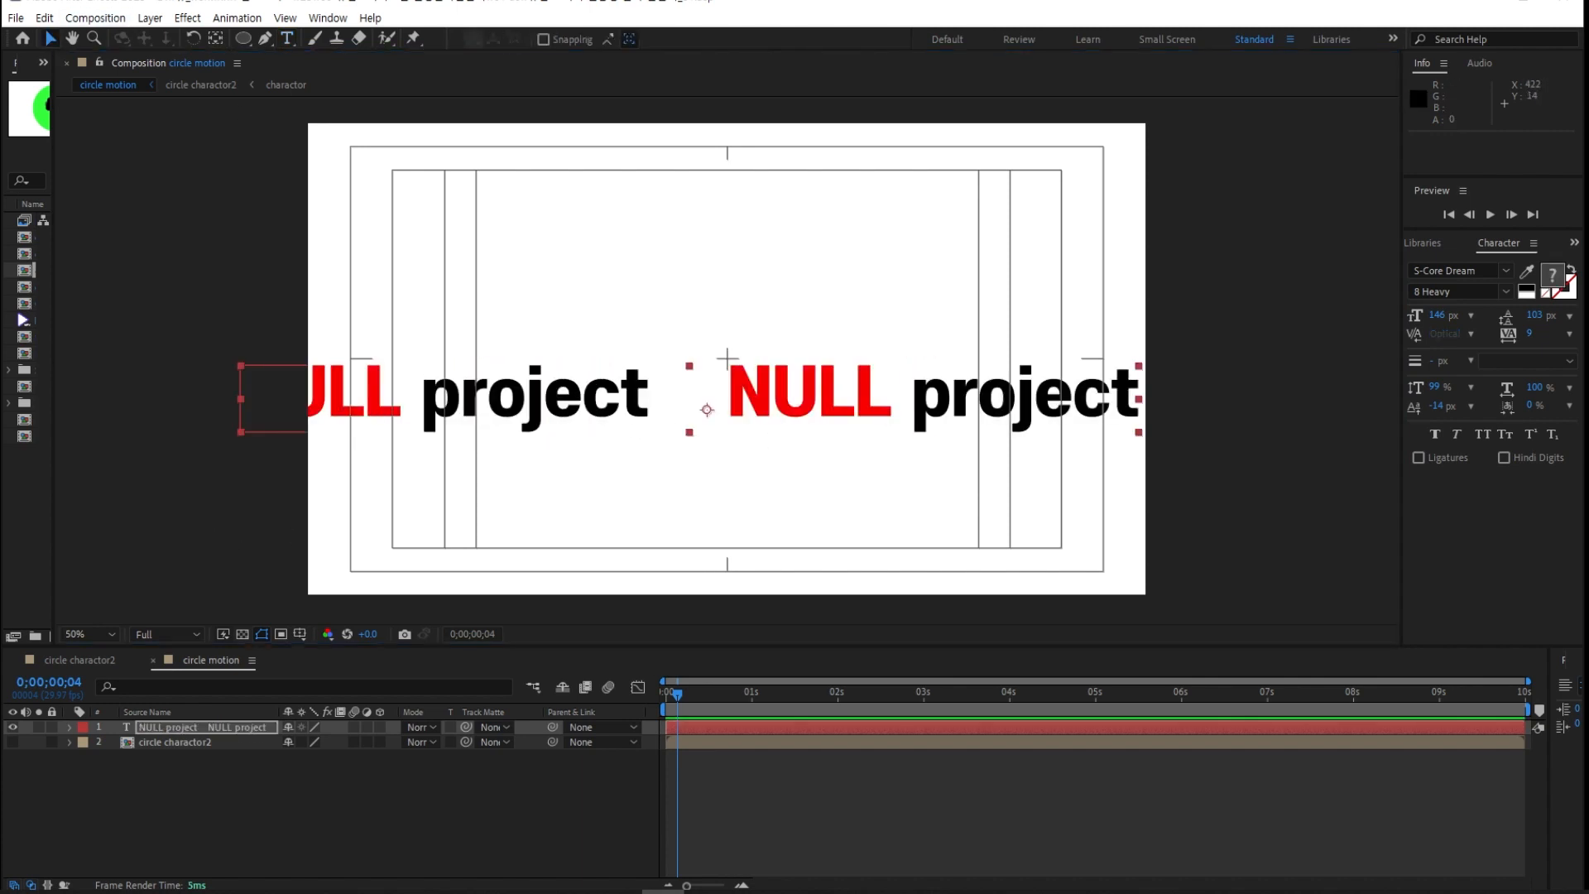
drag(1402, 419, 1567, 422)
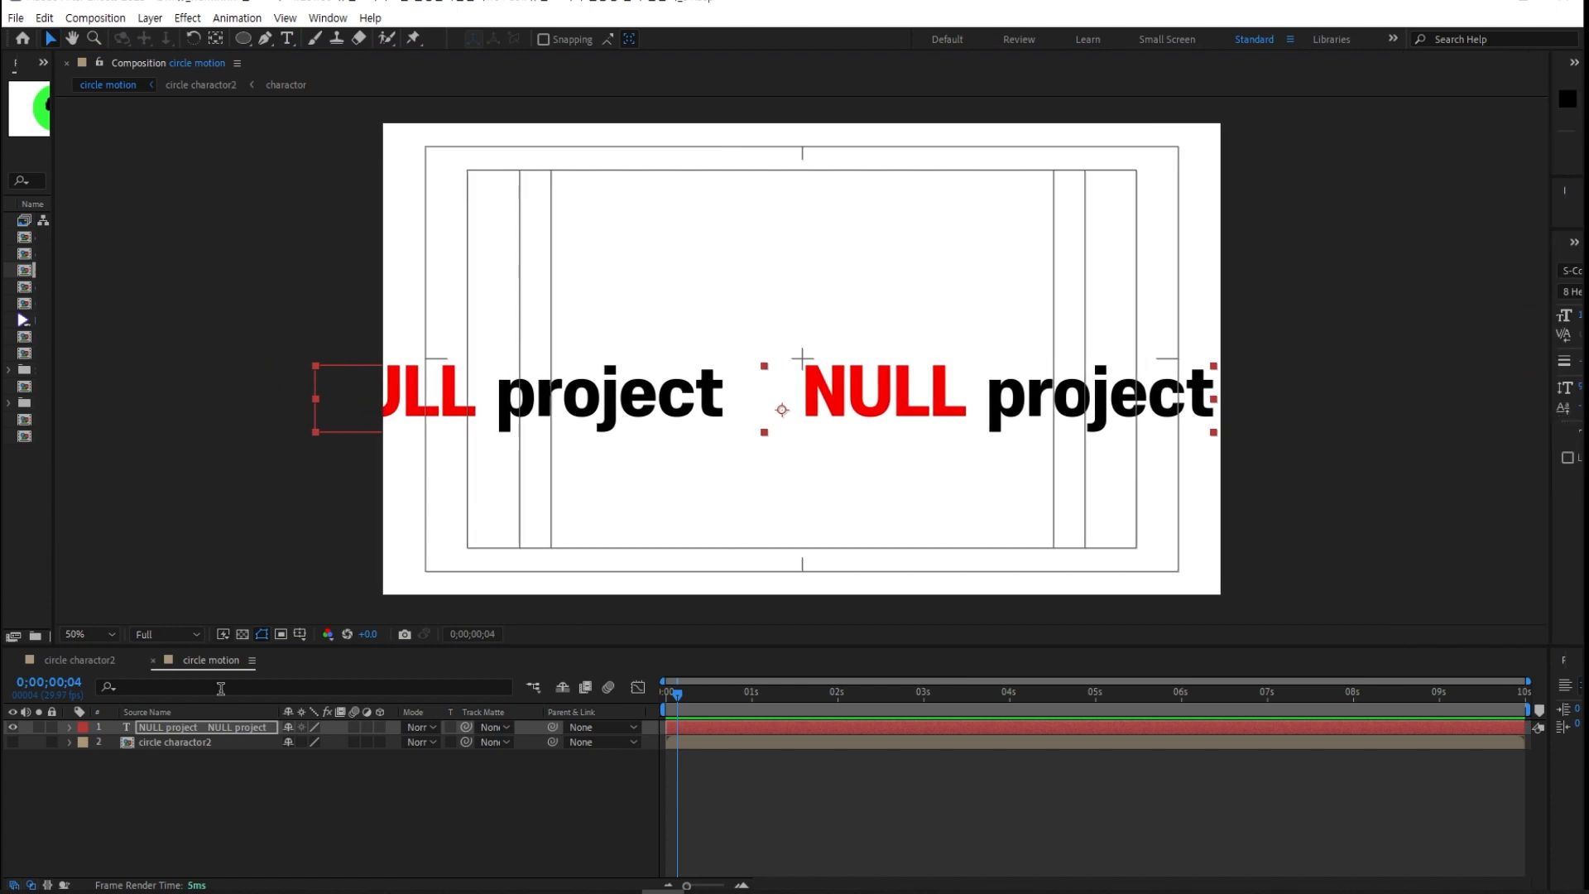
Show the circle charactor2 layer and draw a circular mask on the NULL project text layer with the Ellipse tool
click(69, 727)
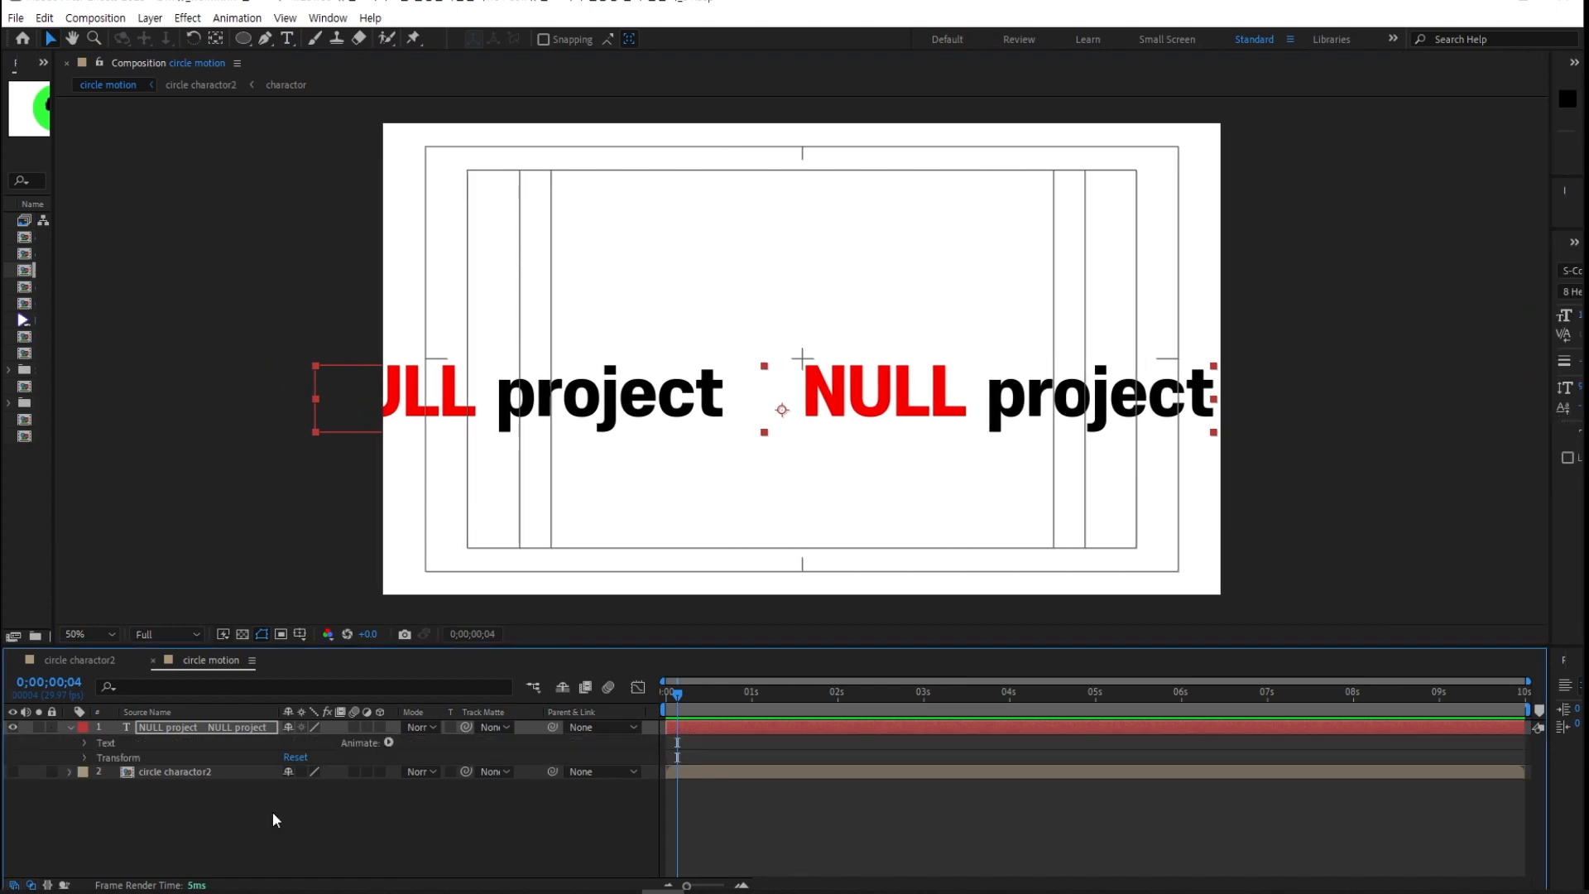
drag(242, 37, 273, 73)
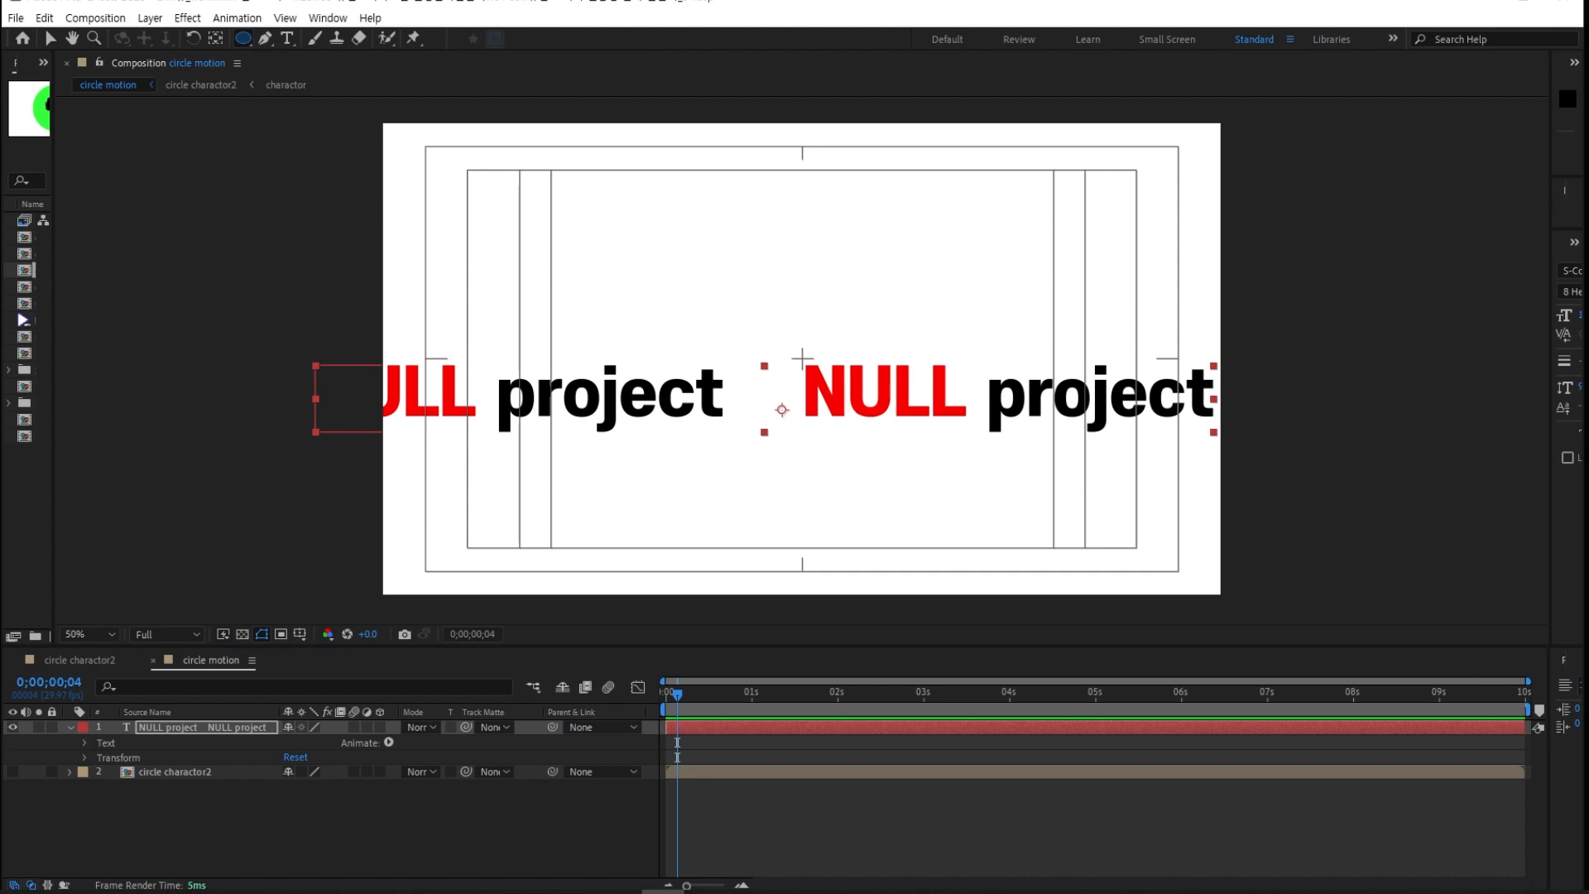
click(13, 771)
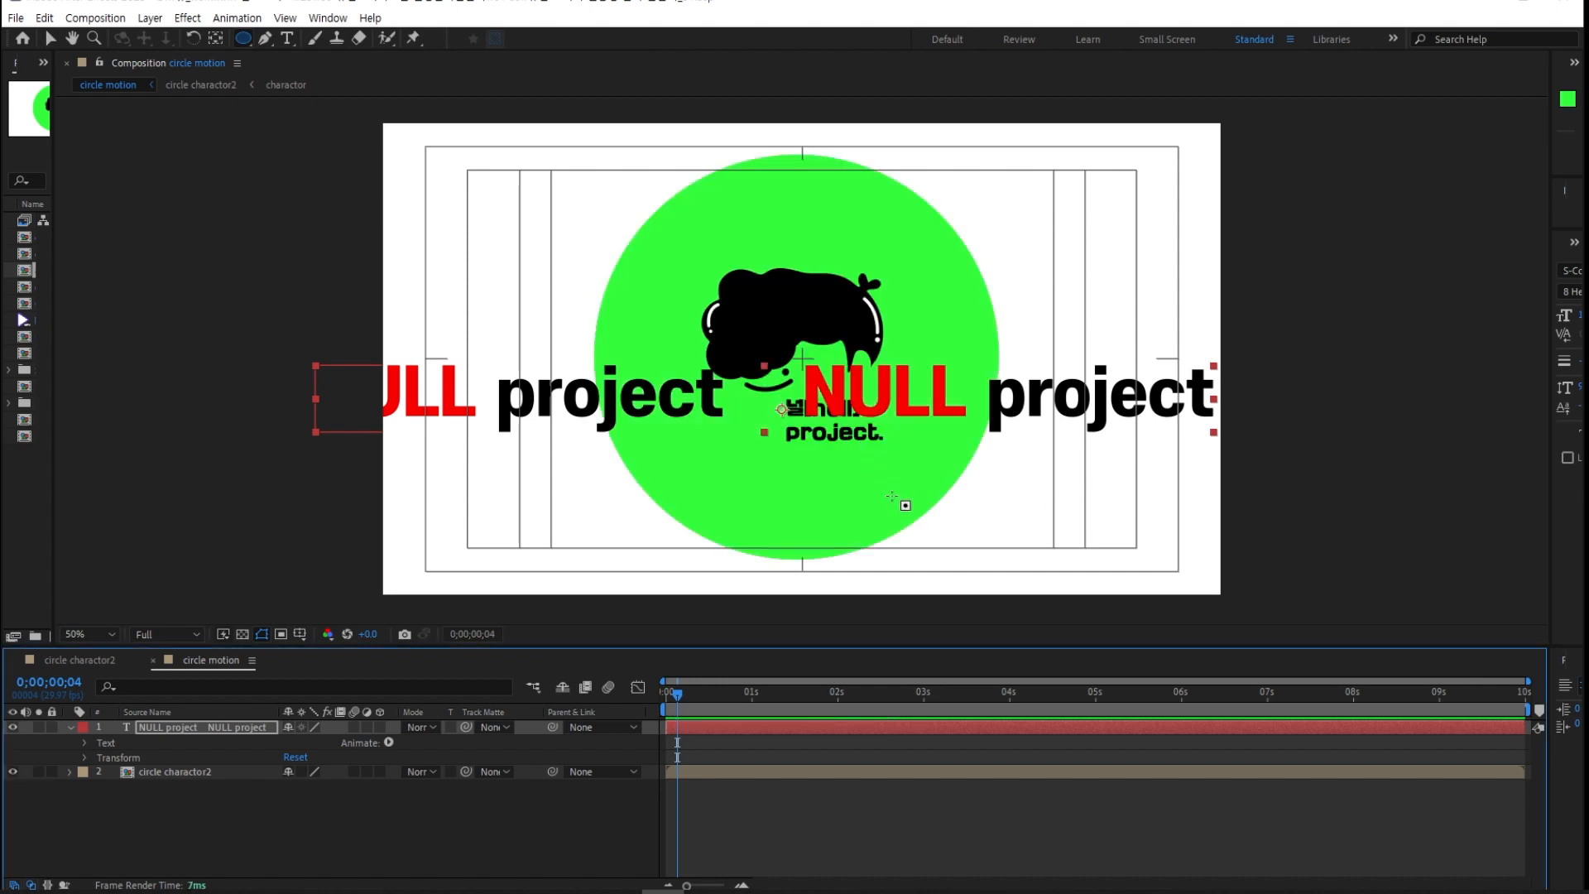
drag(891, 496, 521, 125)
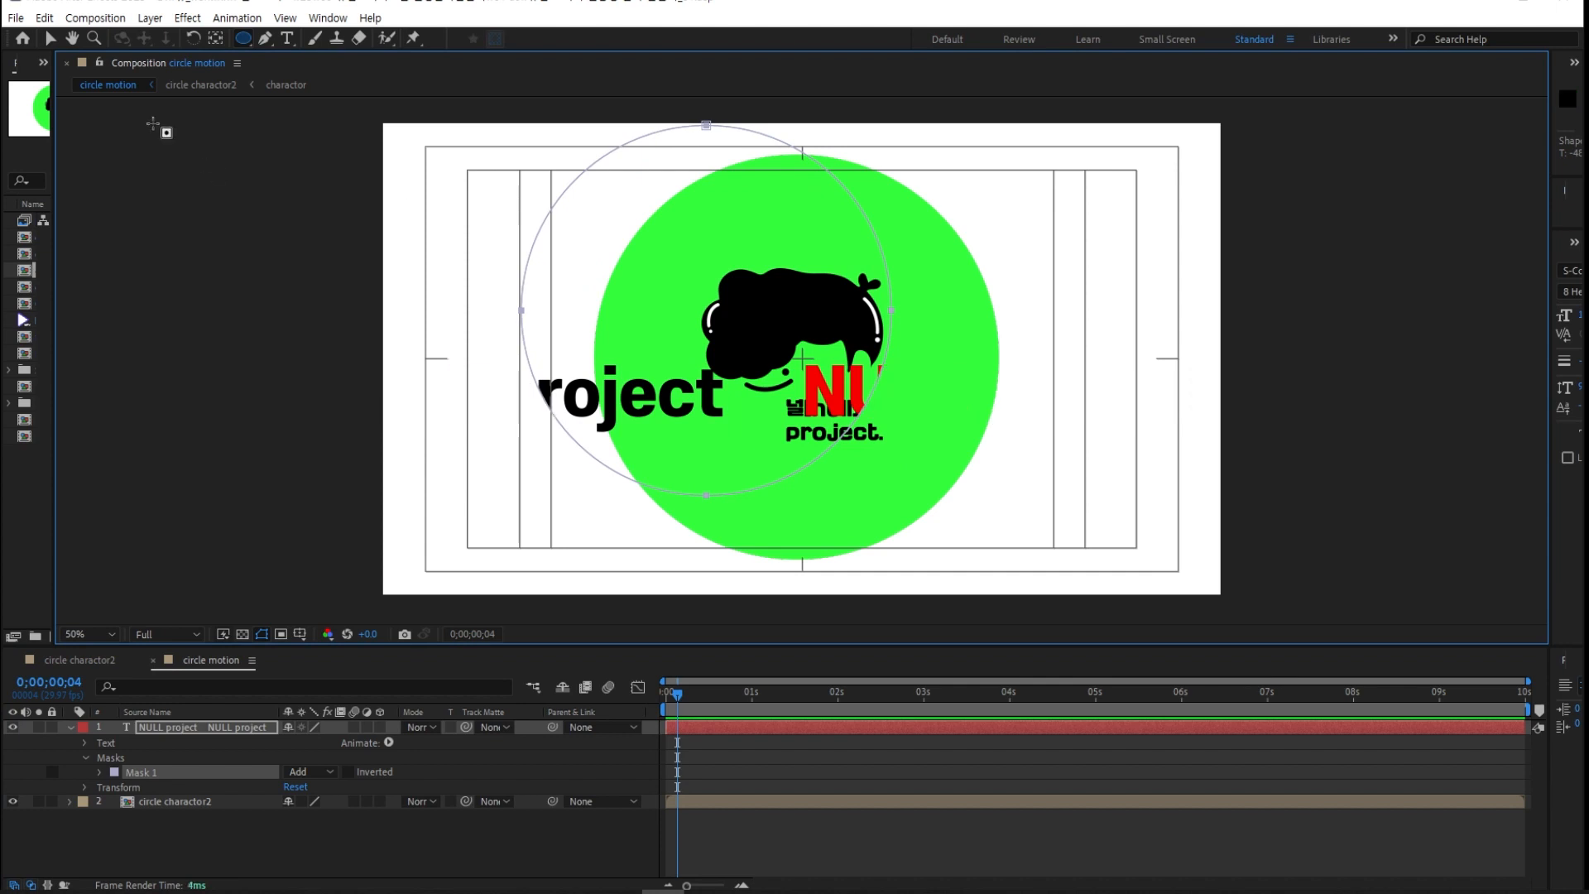
Move and enlarge the text layer's circular mask until it lines up with the edge of the green circle
click(49, 40)
drag(523, 317, 613, 361)
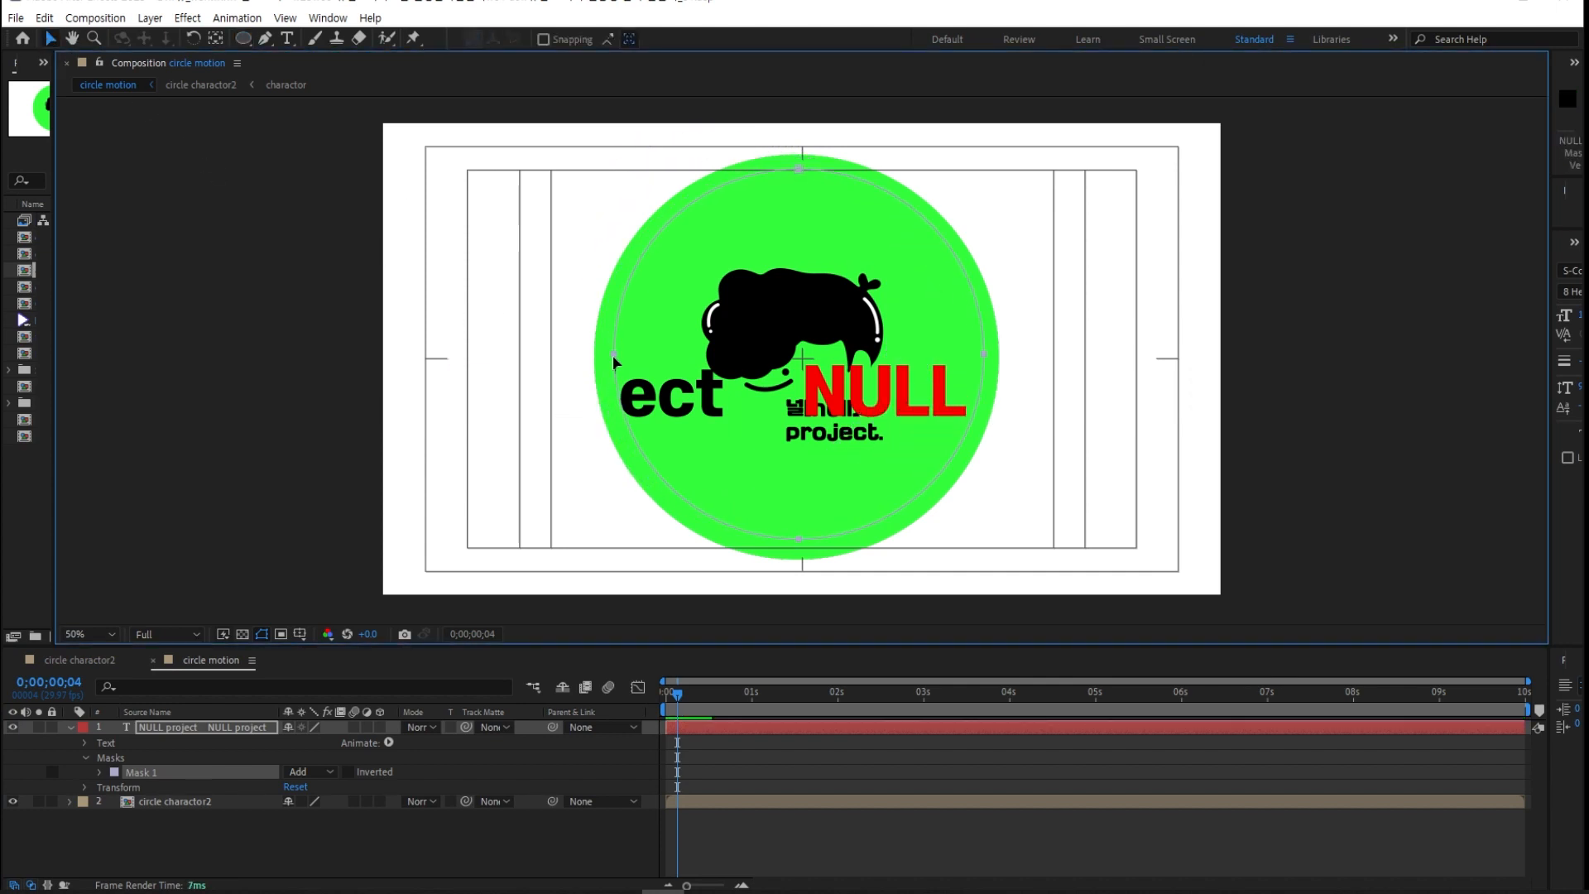
double_click(612, 355)
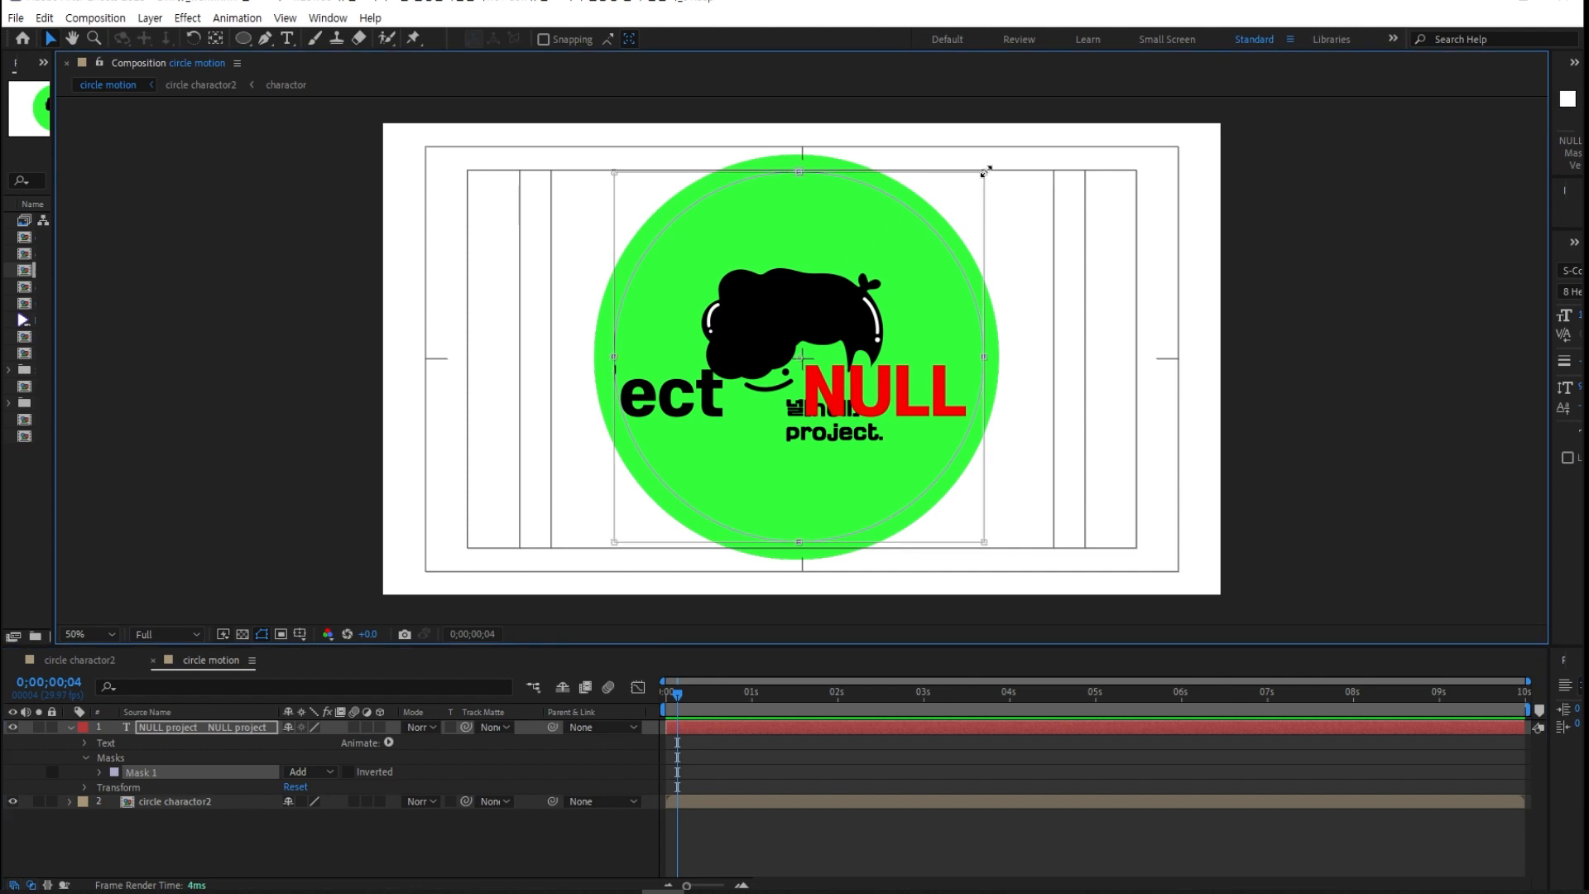
drag(985, 172, 1050, 146)
drag(998, 333, 980, 341)
key(Up)
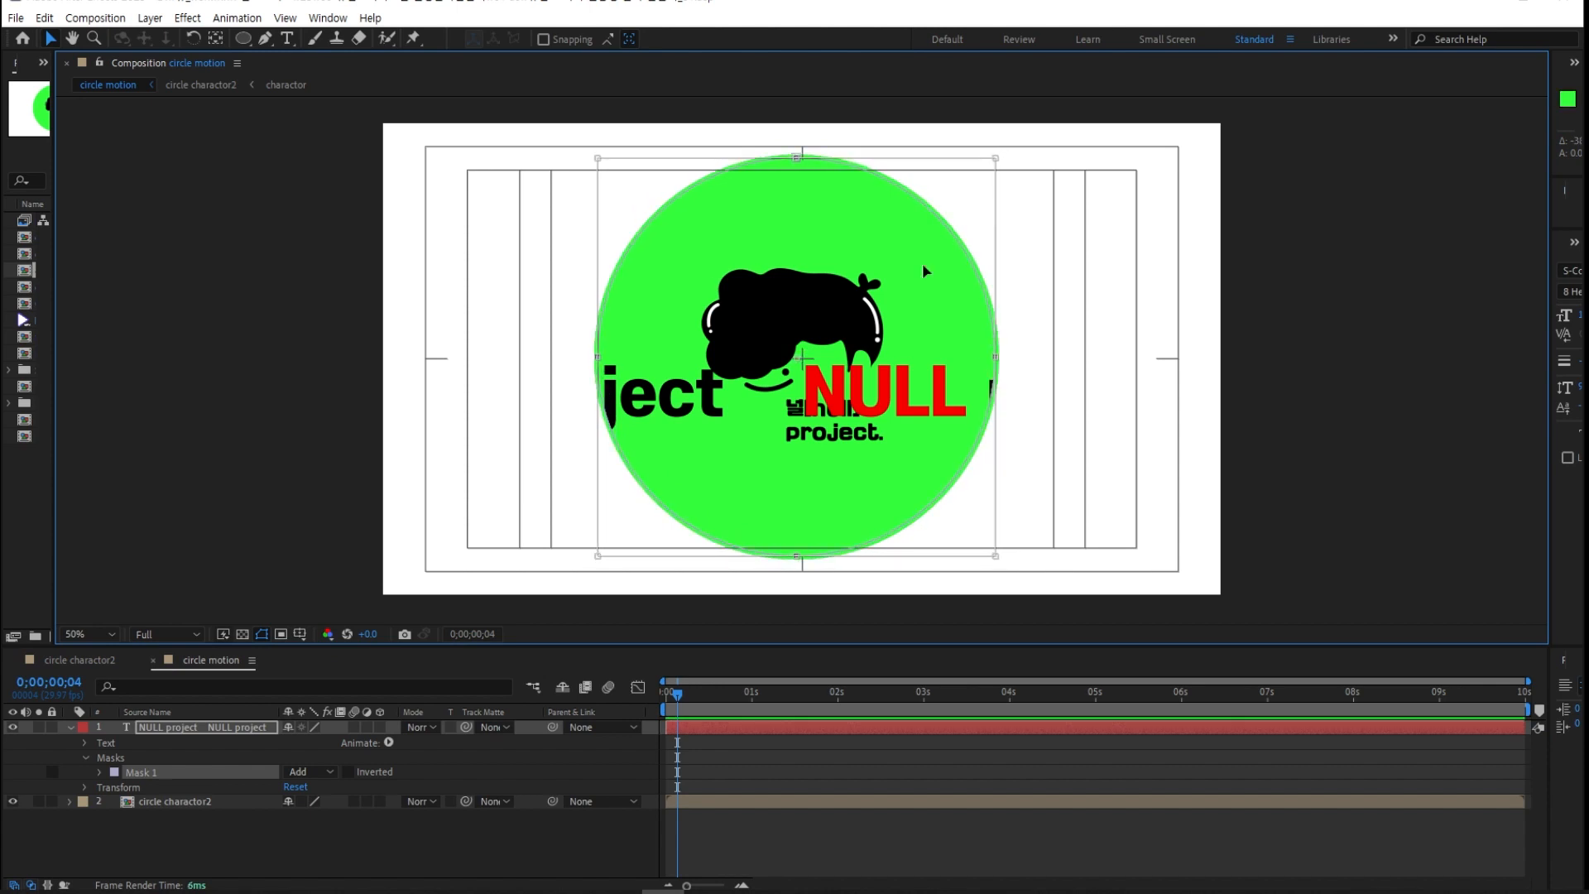
drag(994, 157, 999, 155)
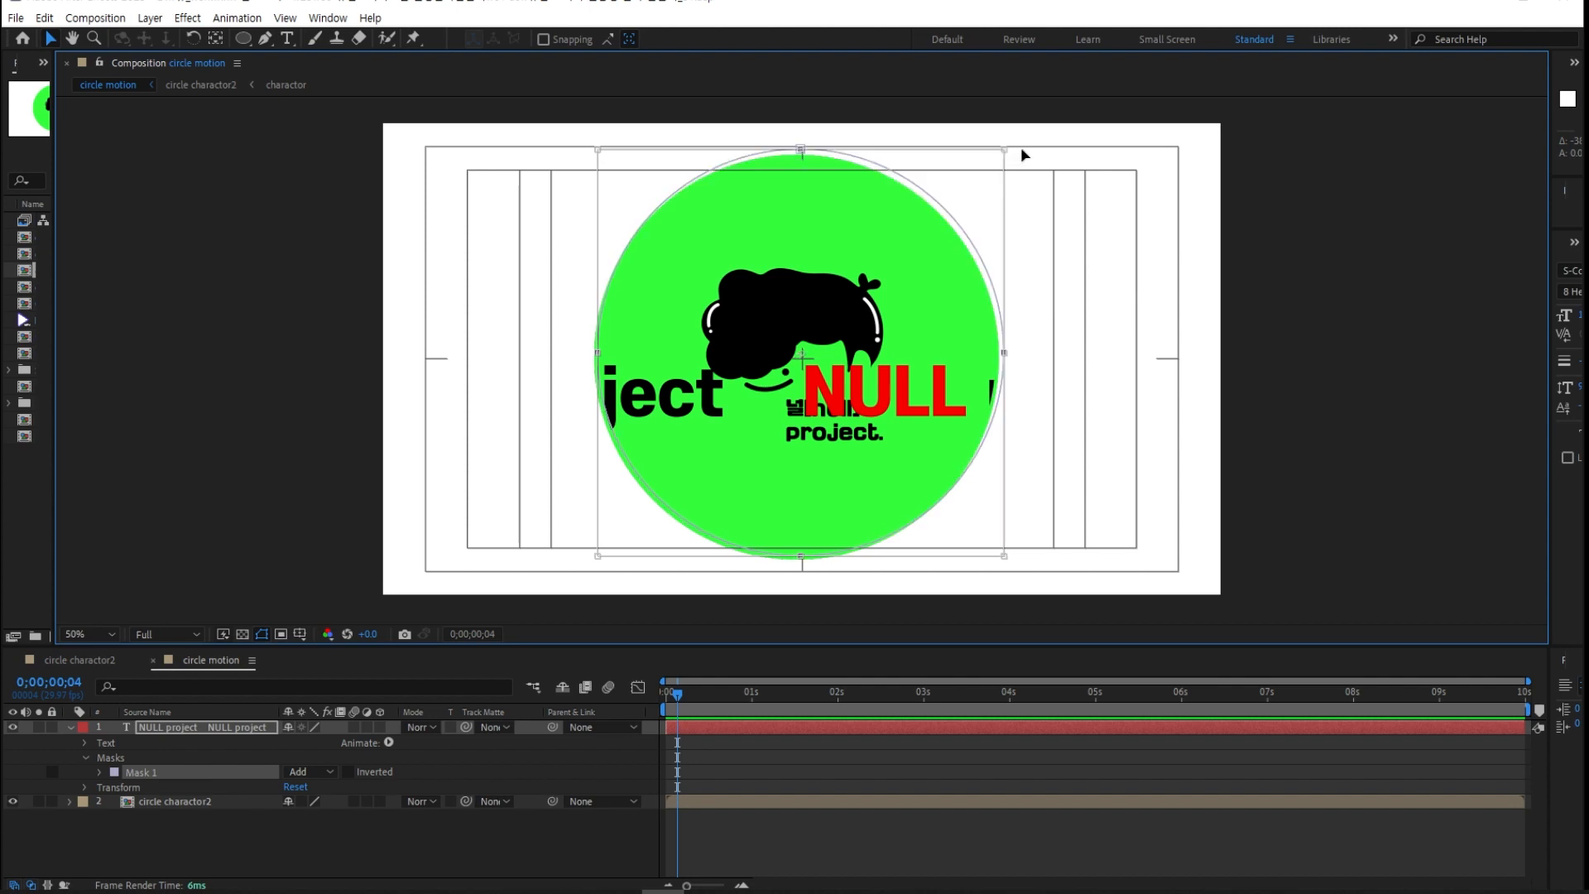
key(Return)
Set the text layer's path option to Mask 1 so the wording follows the circle
click(84, 742)
click(99, 772)
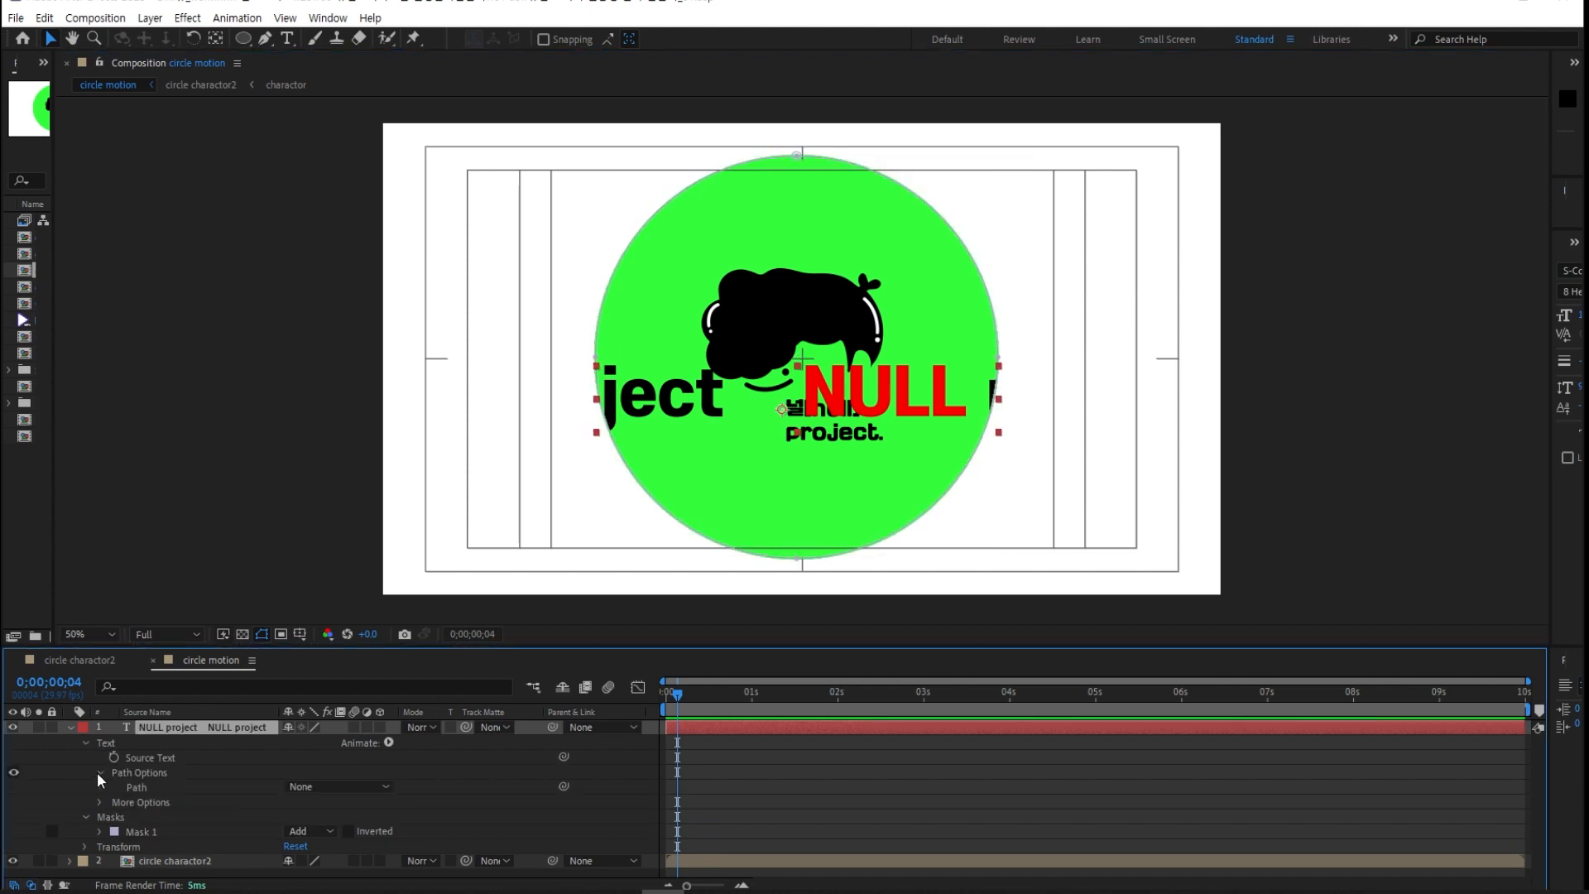
click(362, 787)
click(347, 832)
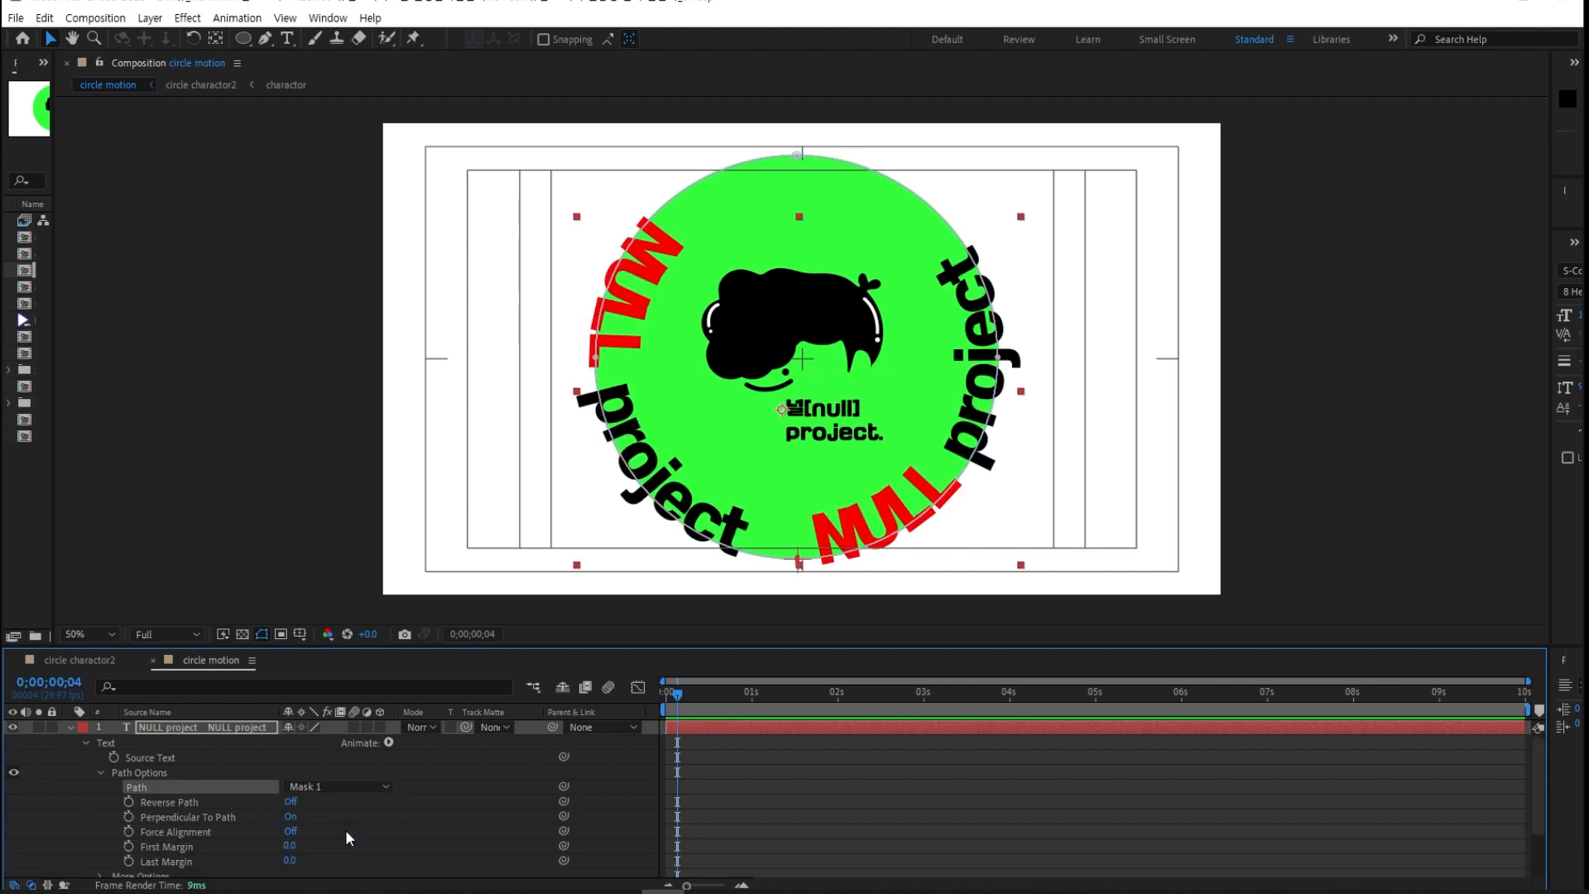
Add a rotation animator to the text, enable per-character 3D, and set the animator's X Rotation to 90°
drag(255, 649, 259, 529)
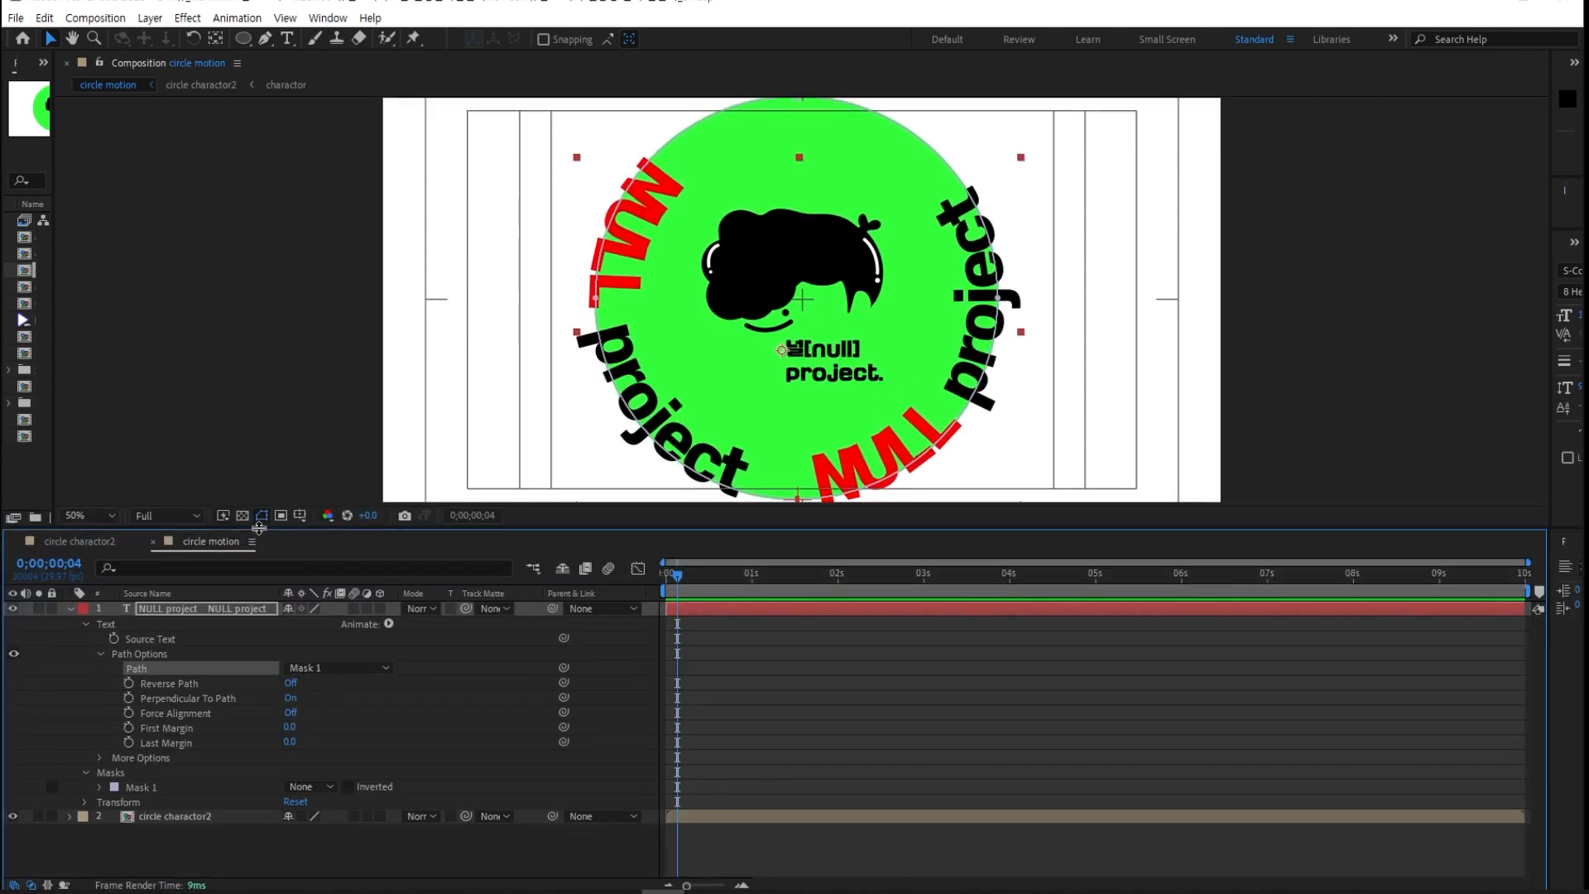
click(388, 624)
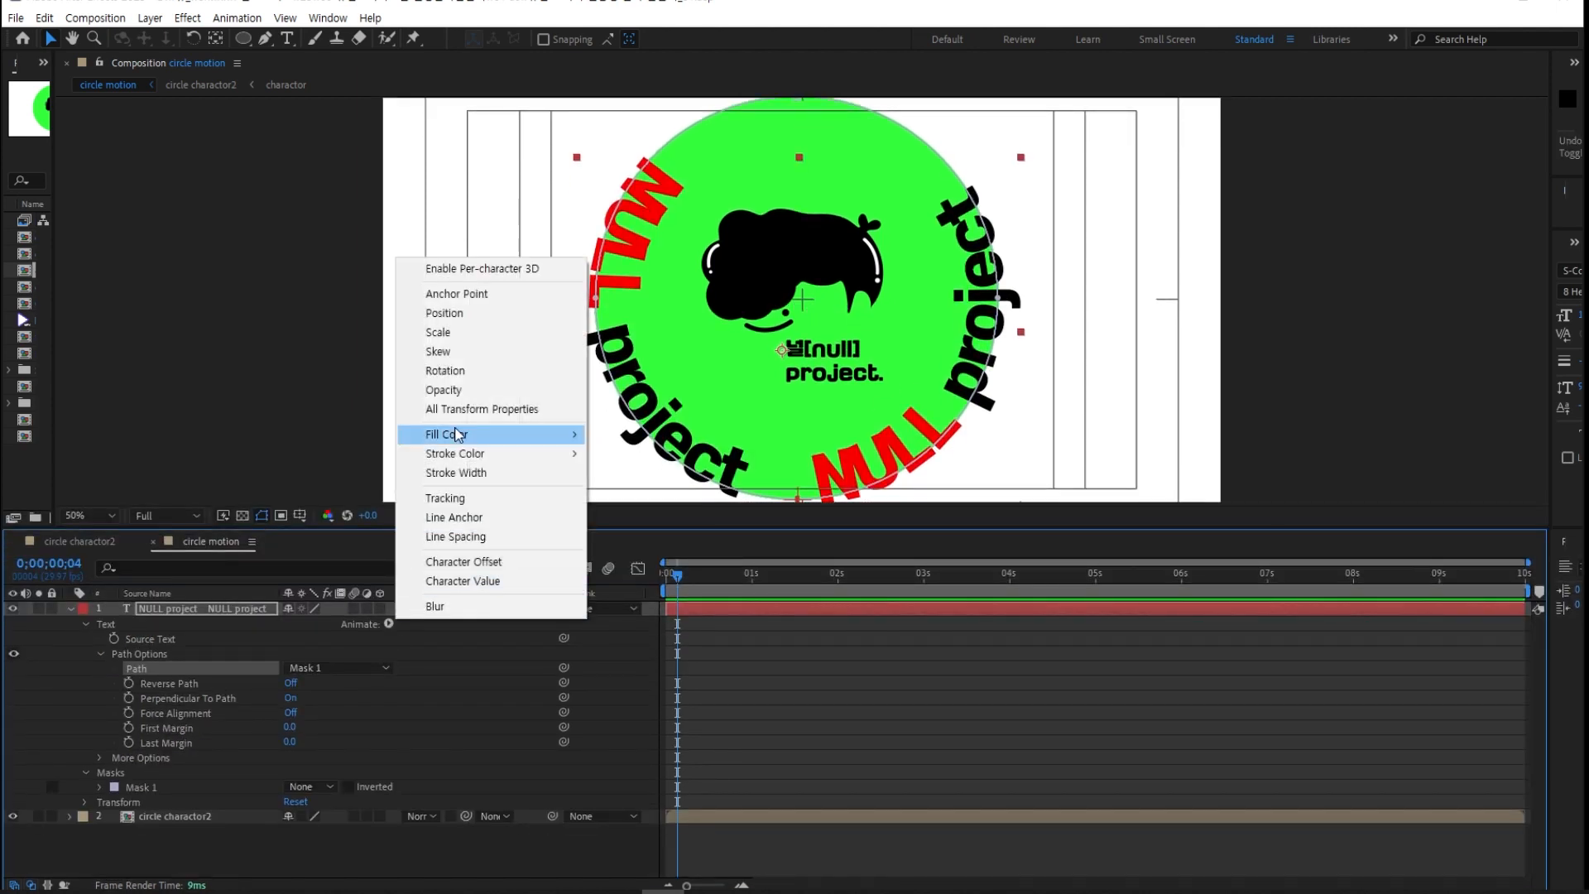
click(470, 370)
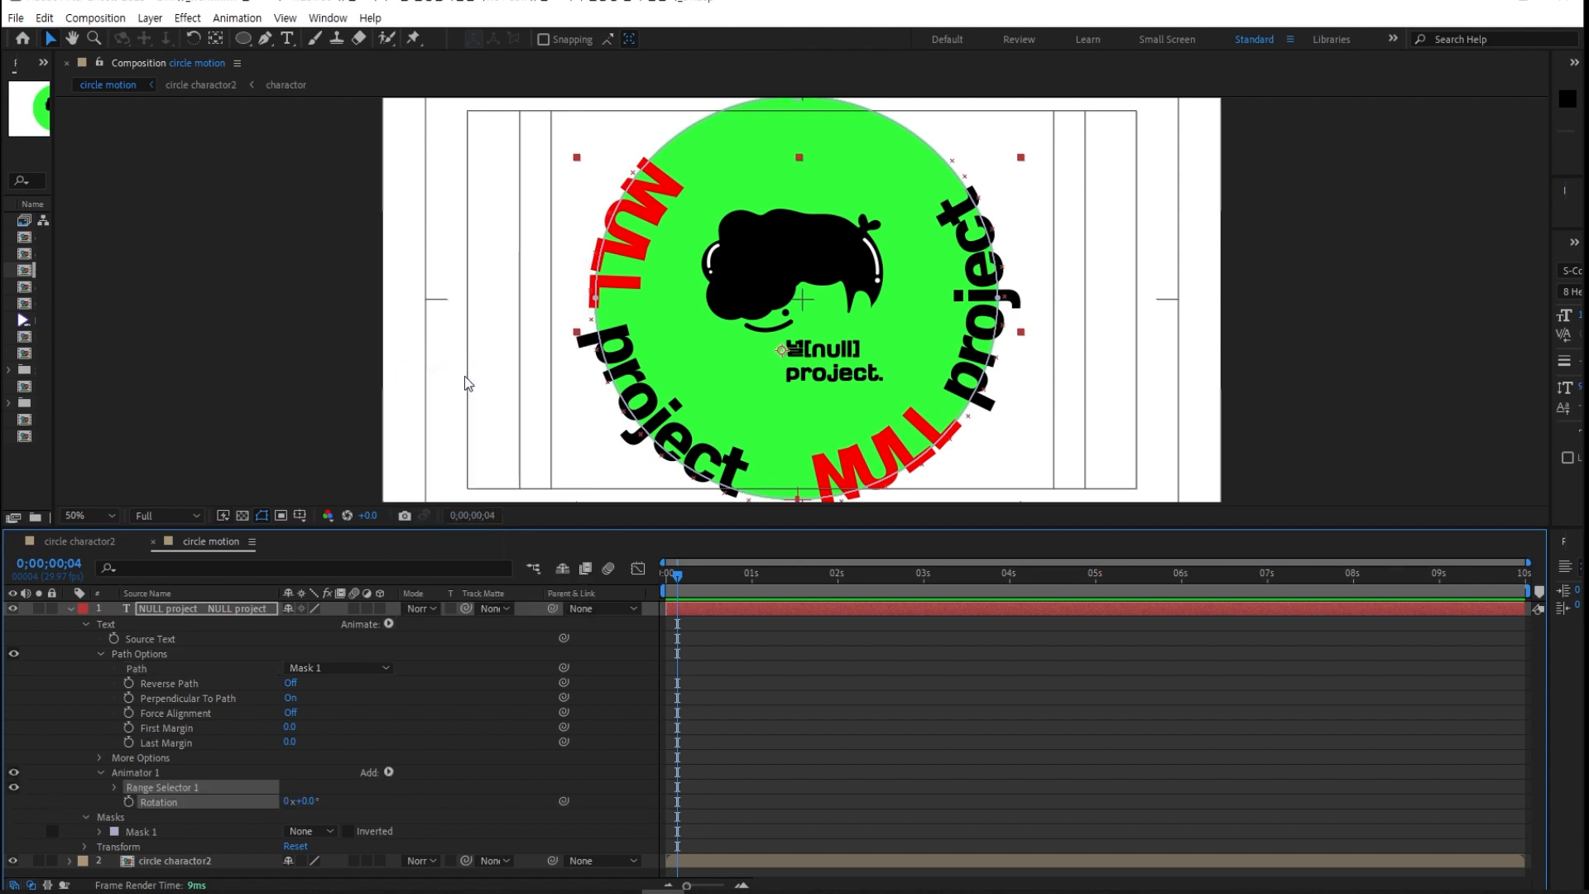
click(390, 767)
mouse_move(434, 782)
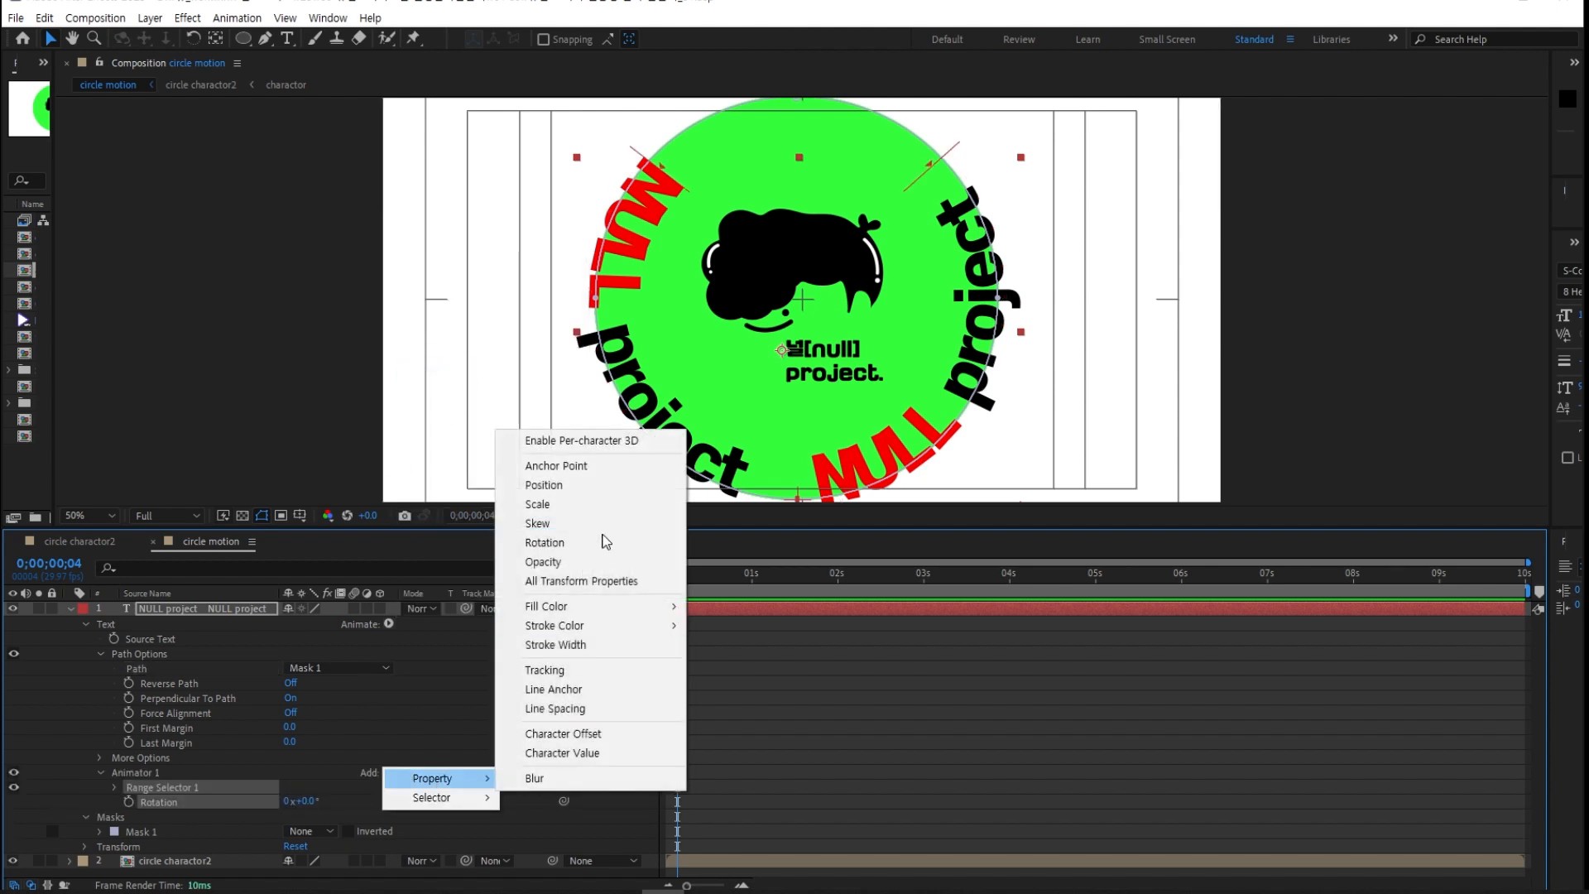
click(604, 441)
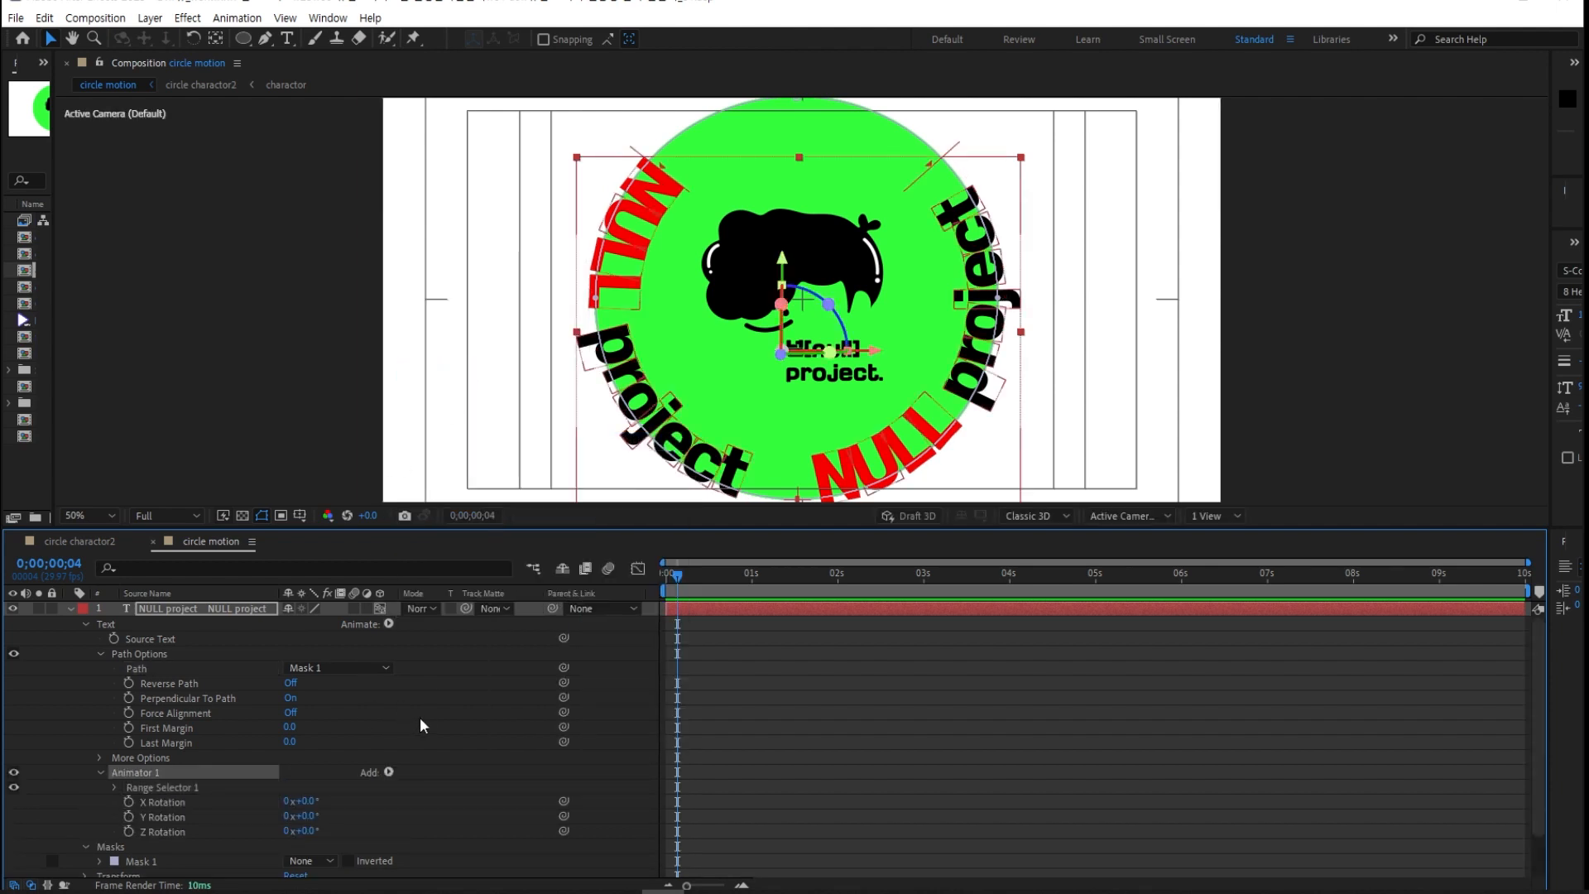
click(312, 802)
key(Return)
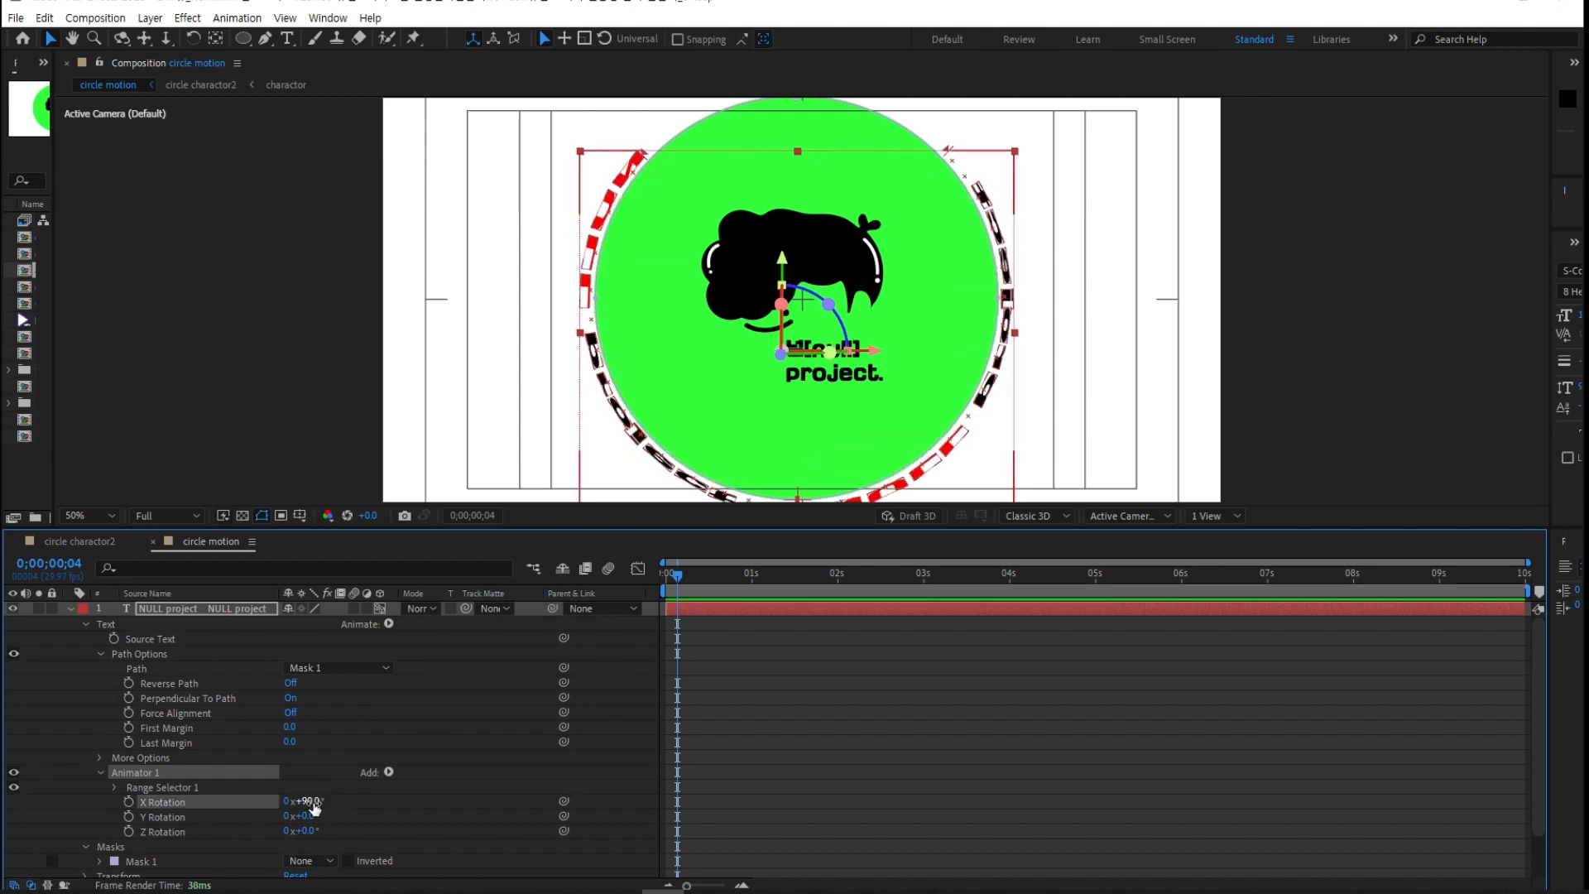
Turn on Collapse Transformations for the circle charactor2 layer and add a new null object as a 3D layer
click(68, 607)
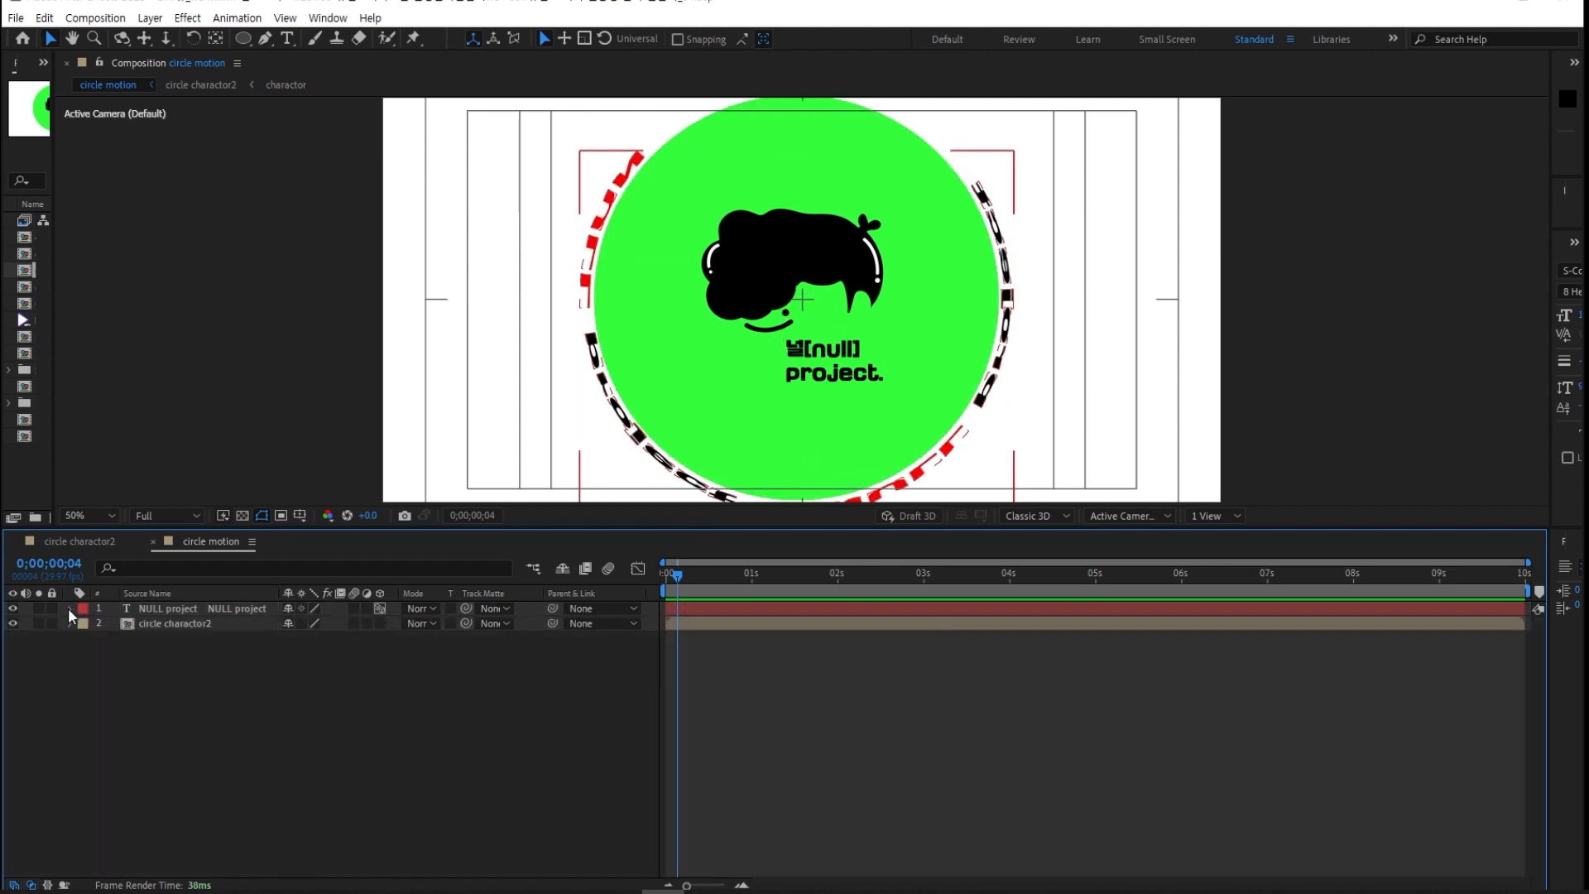
click(300, 624)
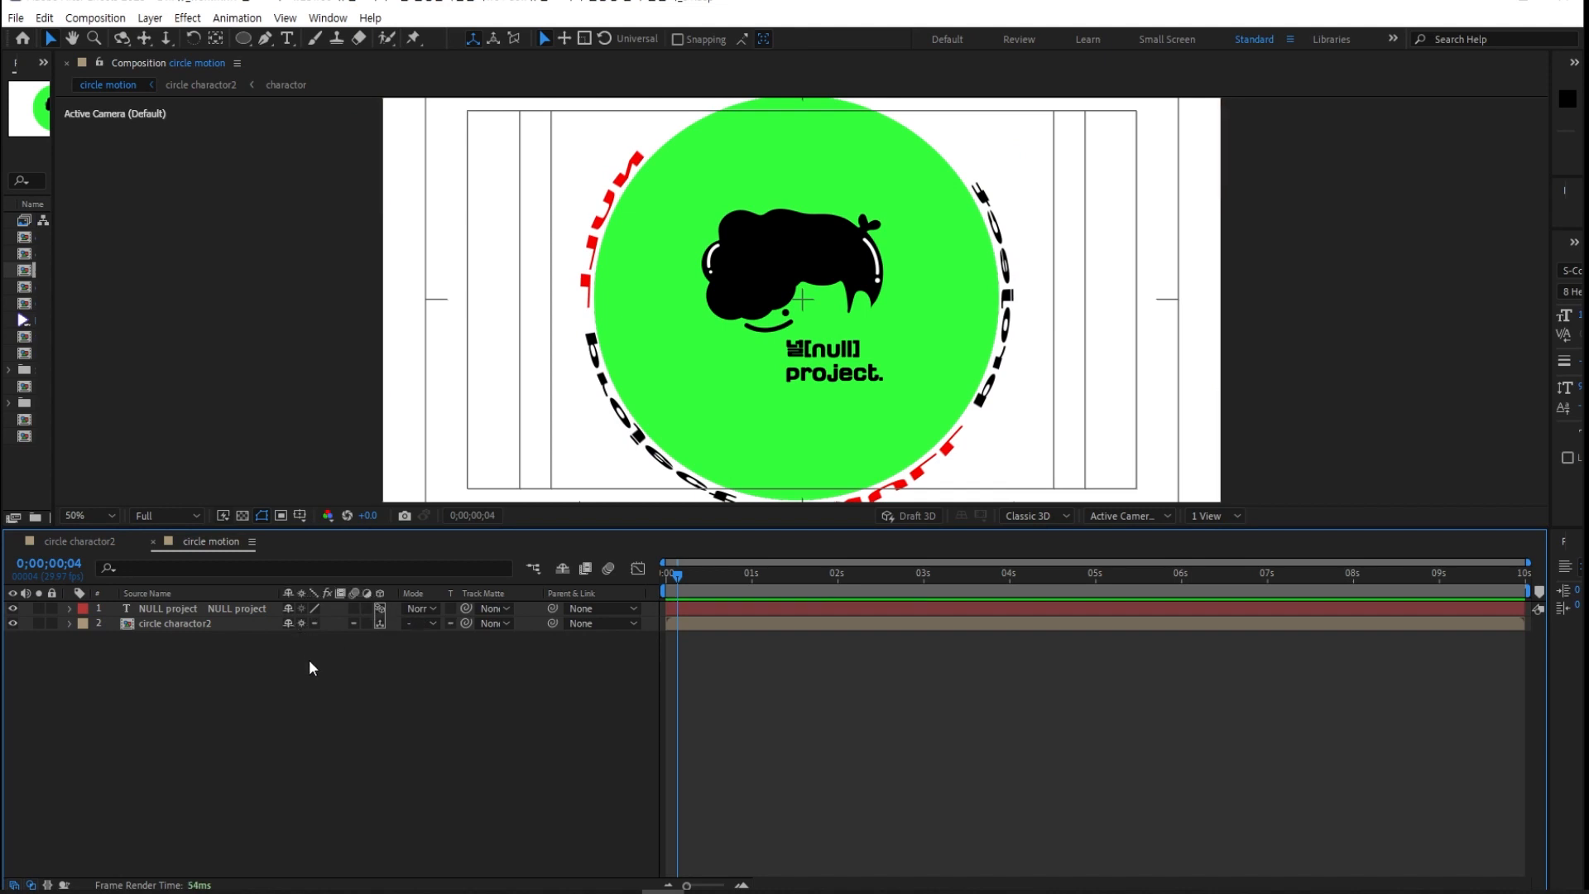
right_click(296, 674)
mouse_move(345, 458)
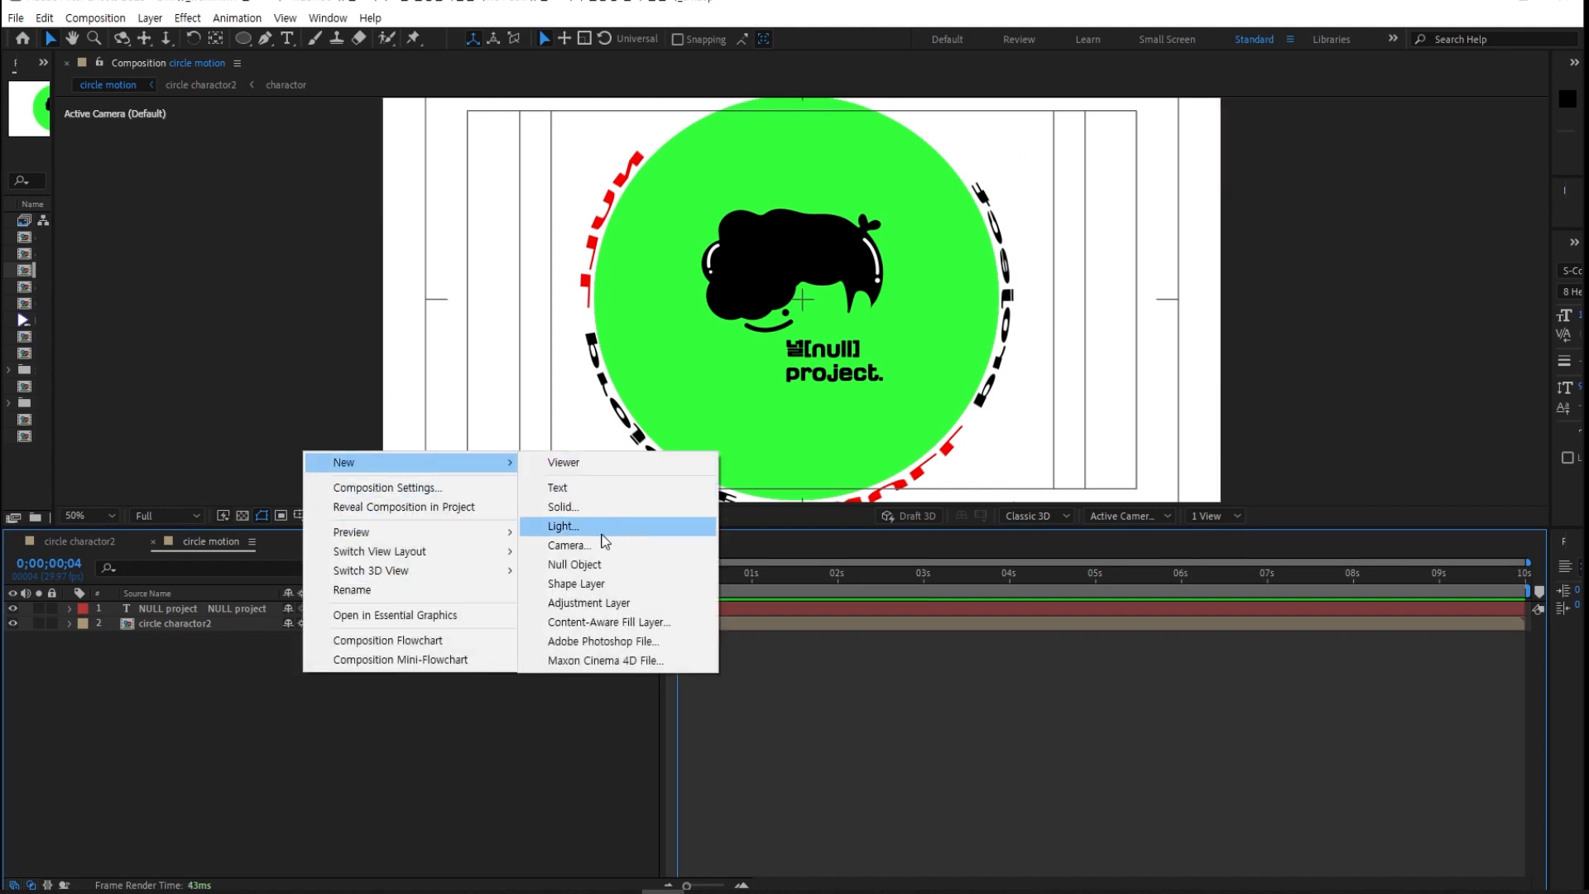
click(588, 566)
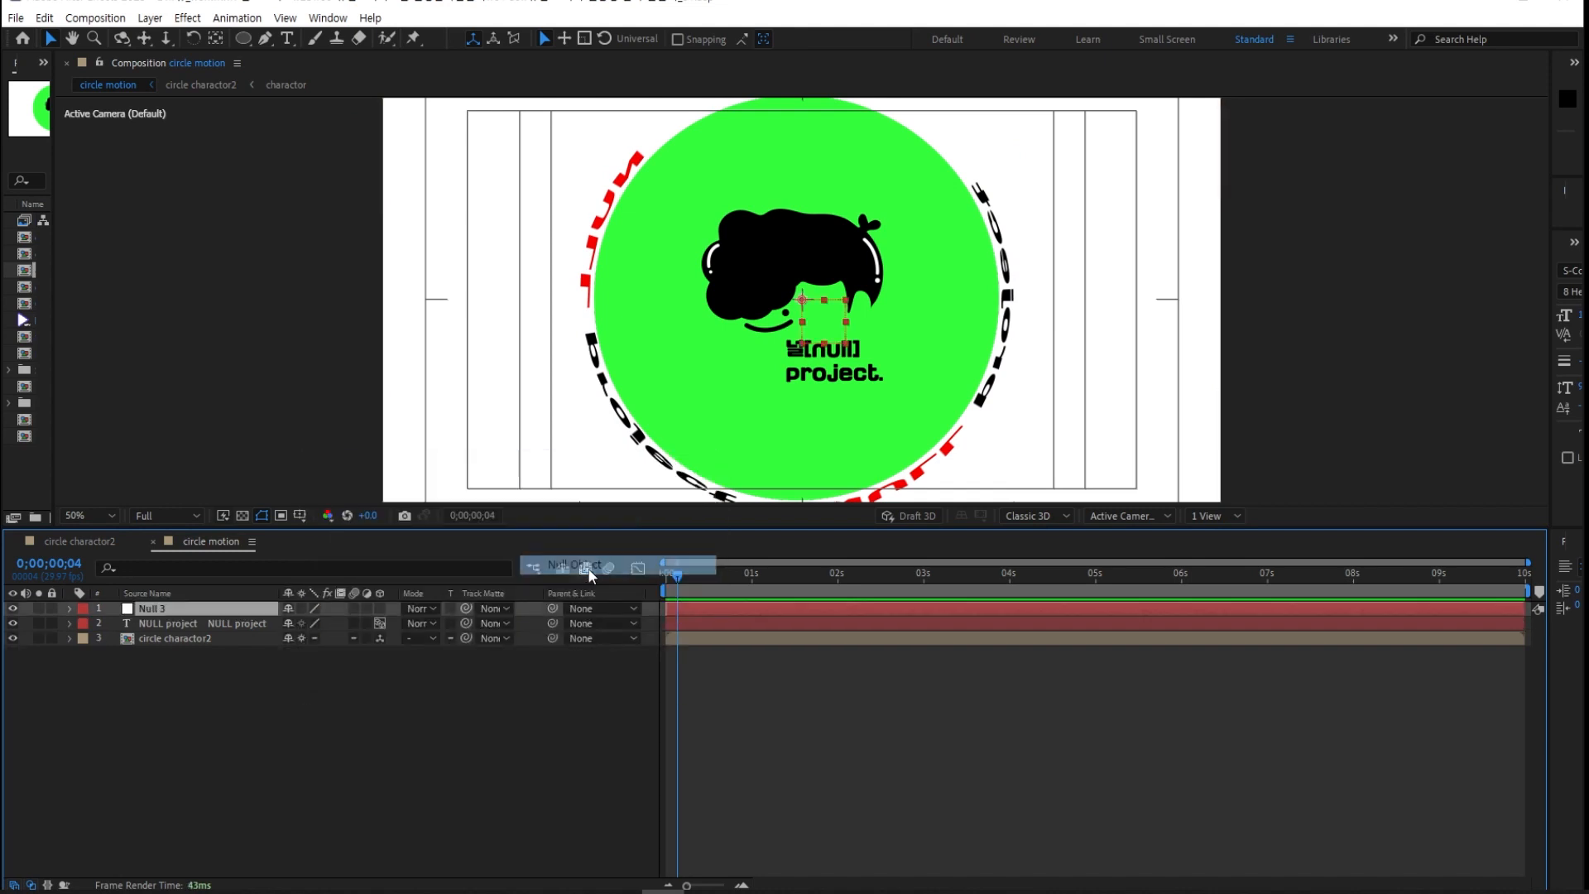
click(379, 607)
scroll(868, 365, down, 2)
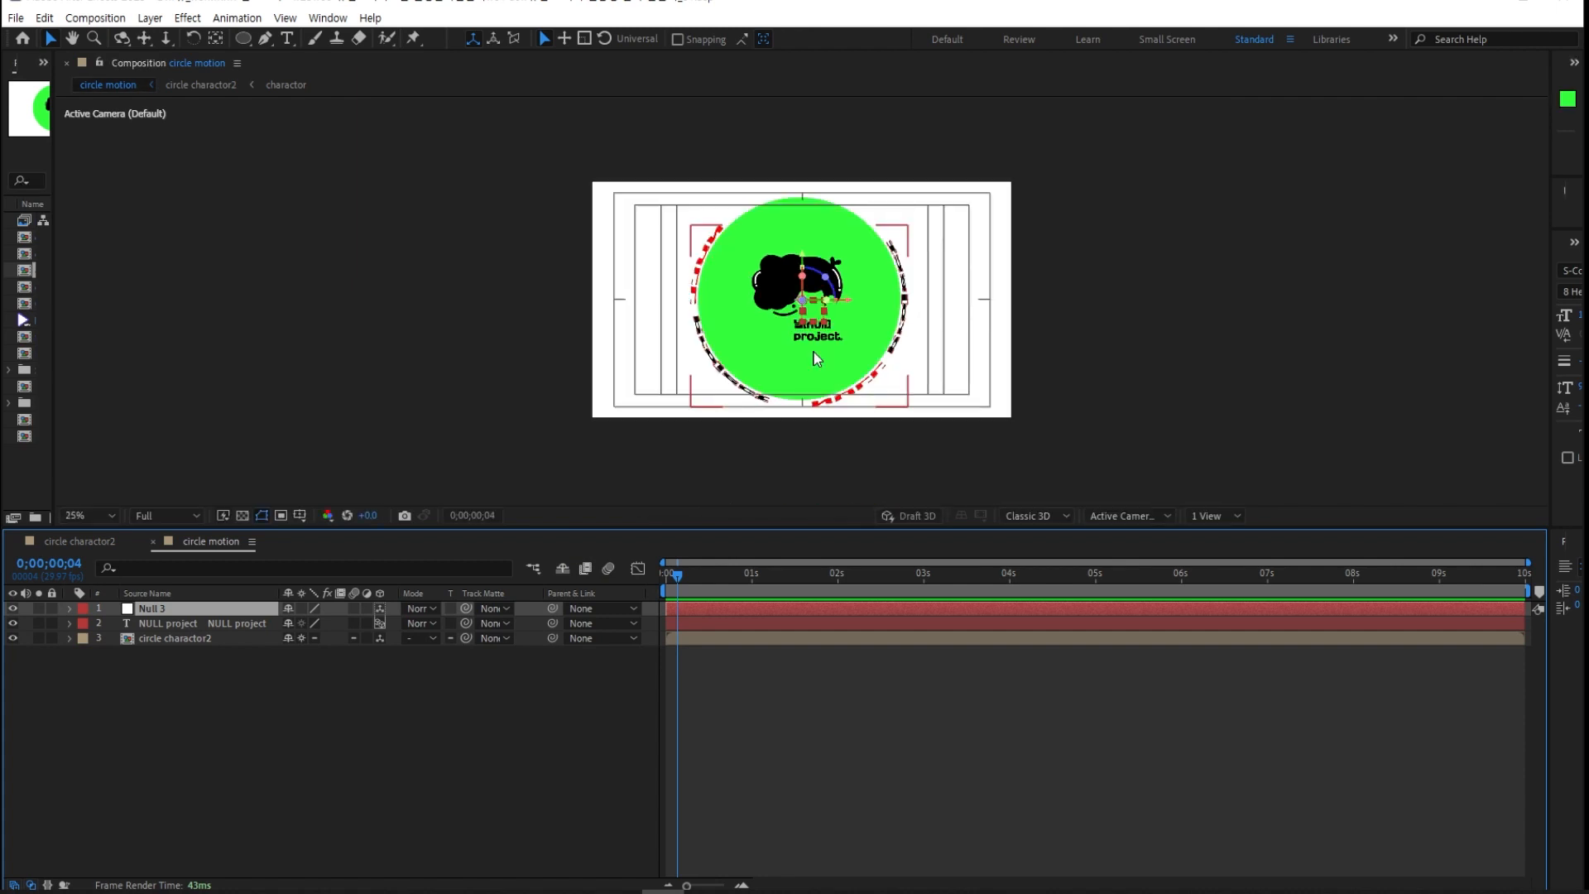
scroll(817, 357, up, 2)
Parent both the NULL project text layer and the circle charactor2 layer to the null
click(177, 635)
ctrl+click(176, 625)
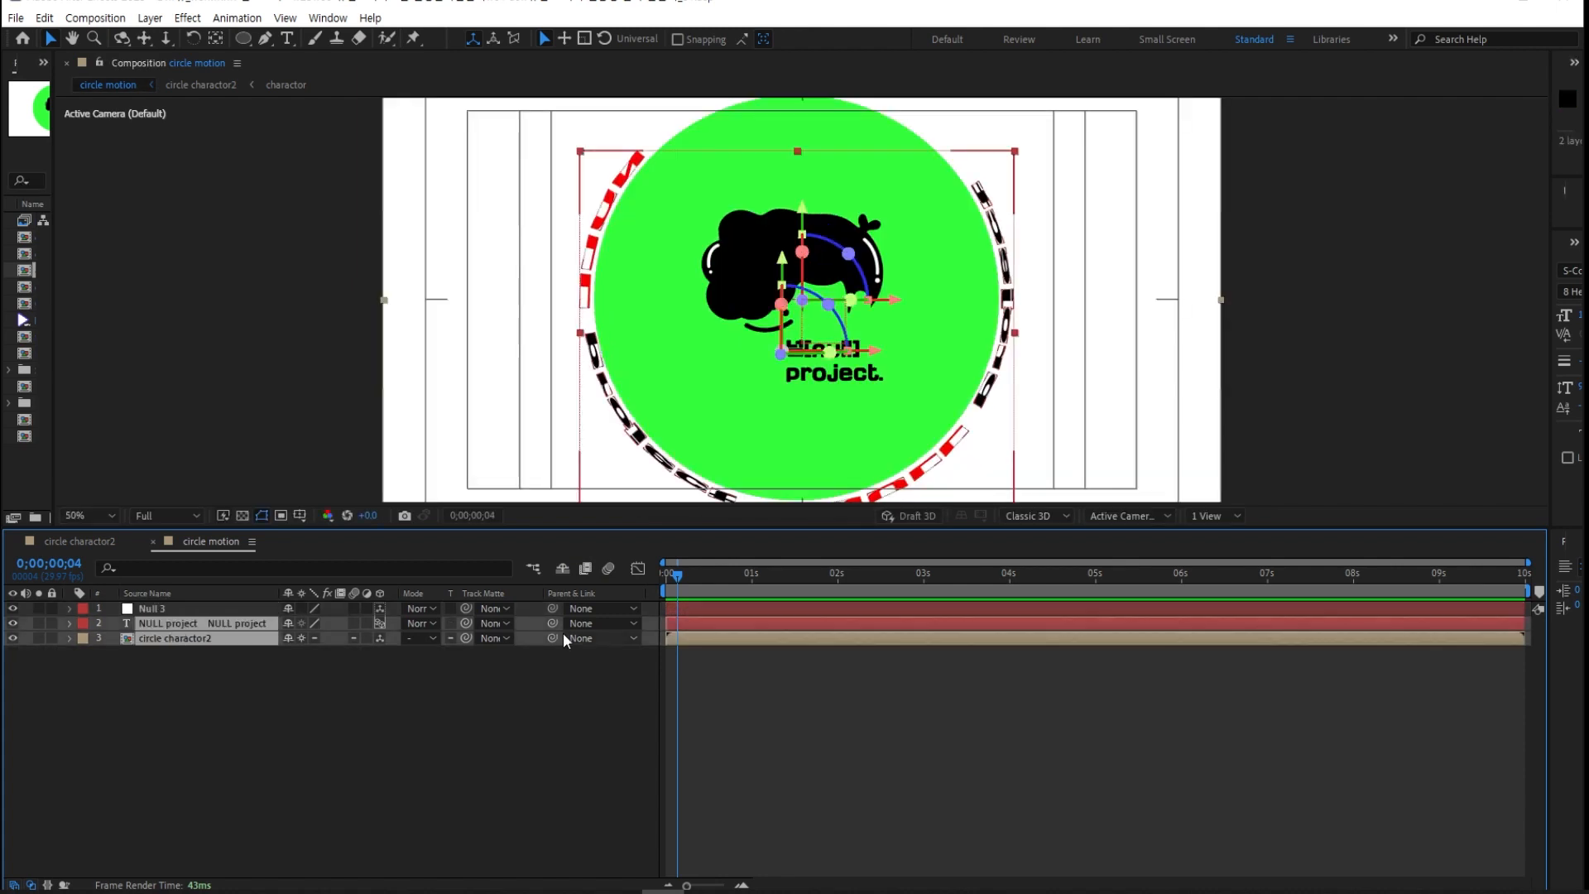
drag(553, 622, 147, 610)
Set the null's scale to 75% on all axes
click(148, 612)
click(67, 608)
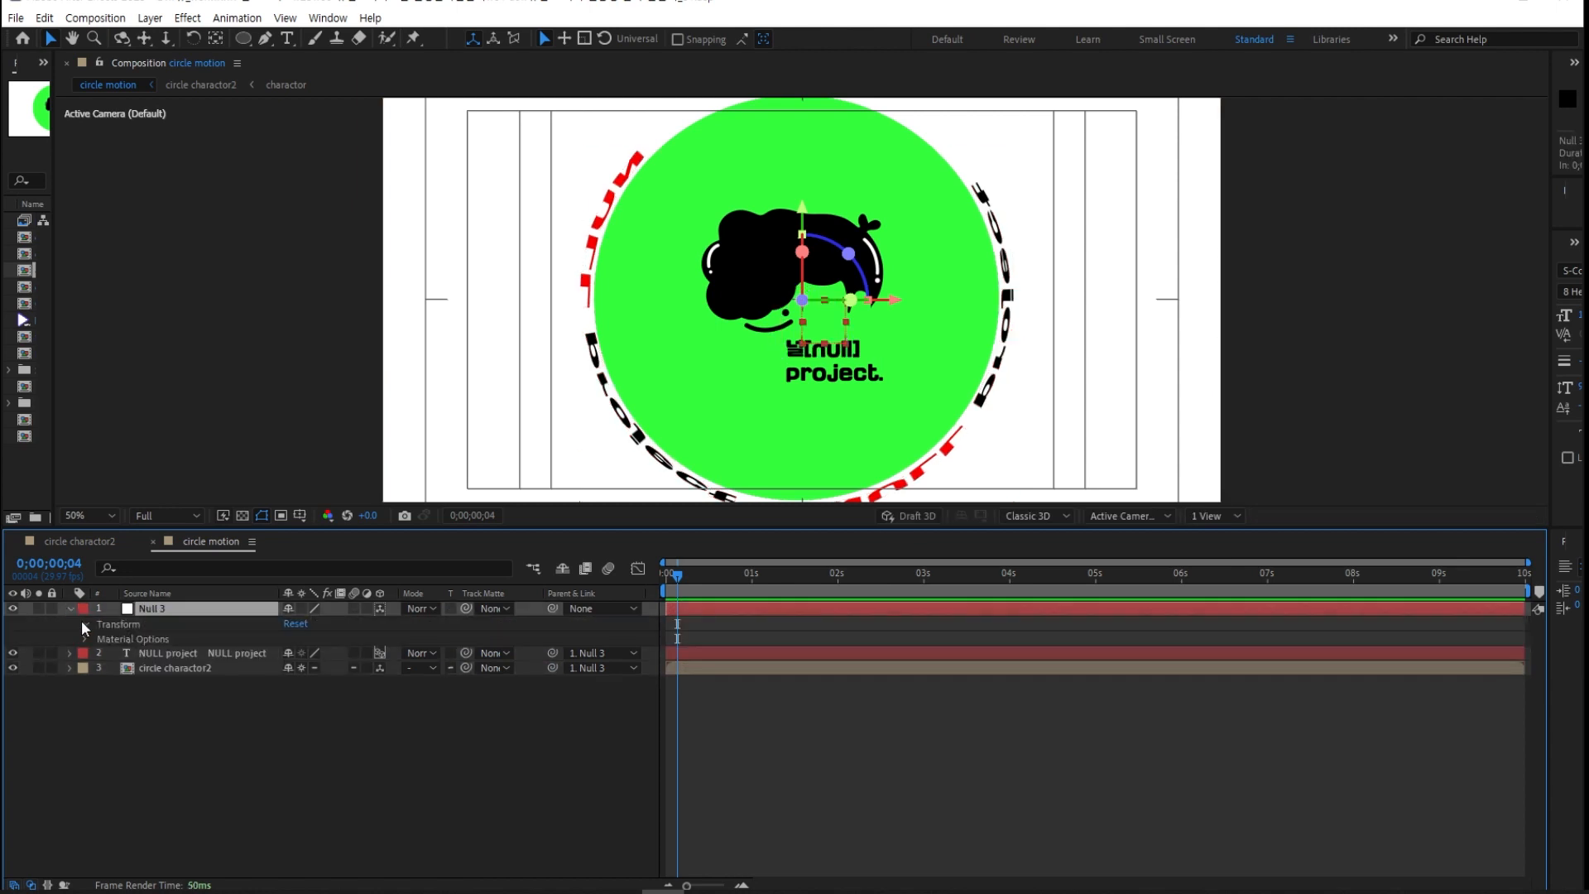
click(85, 625)
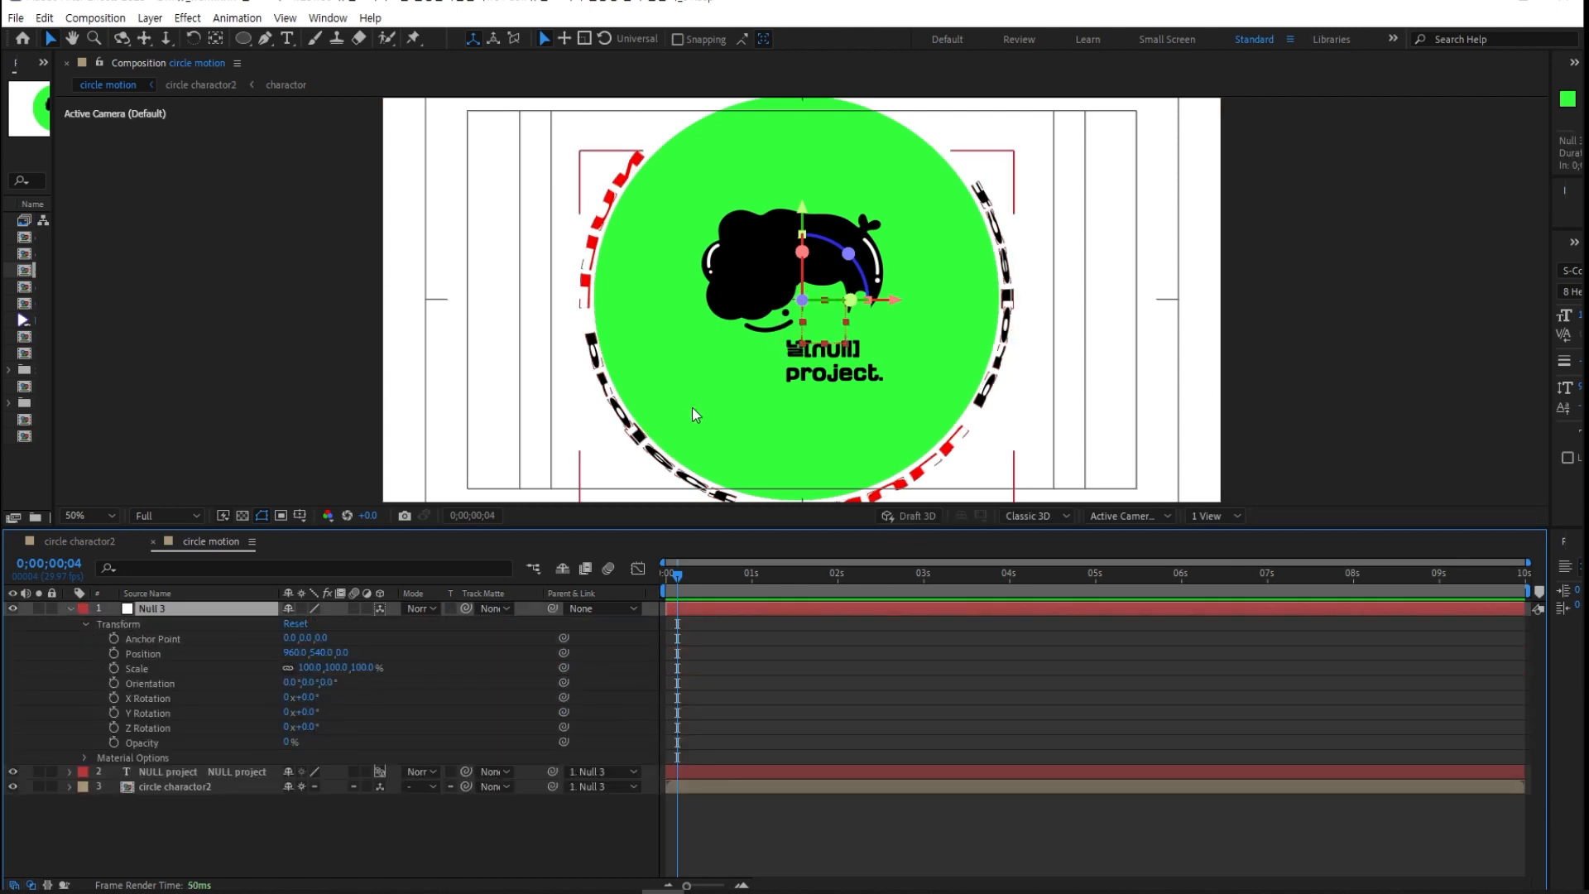
scroll(692, 407, down, 2)
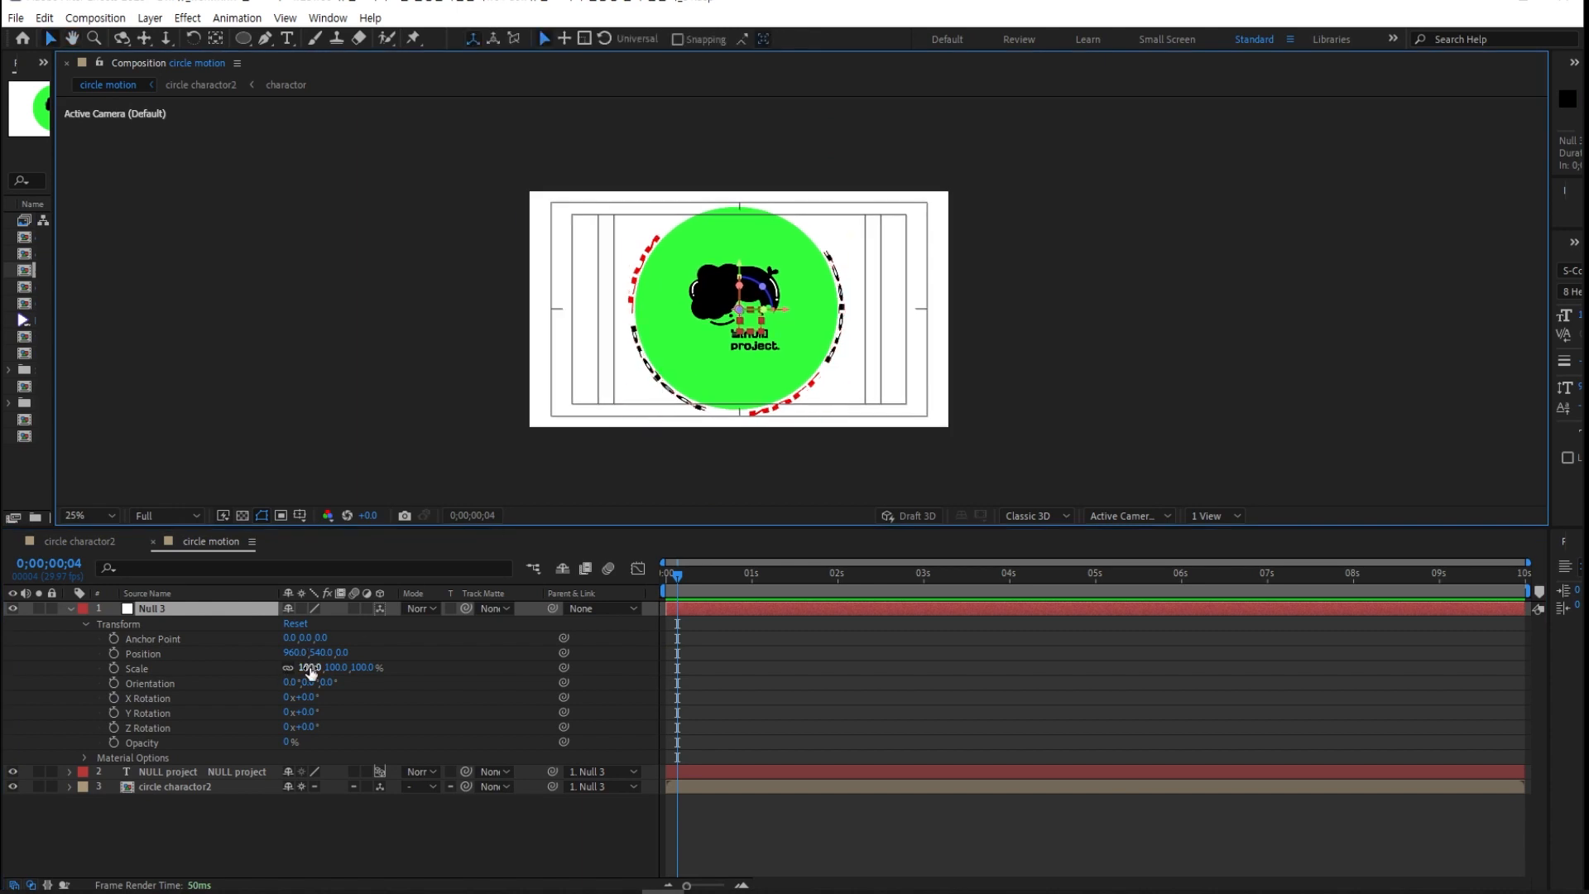
drag(311, 672, 291, 672)
scroll(602, 474, up, 2)
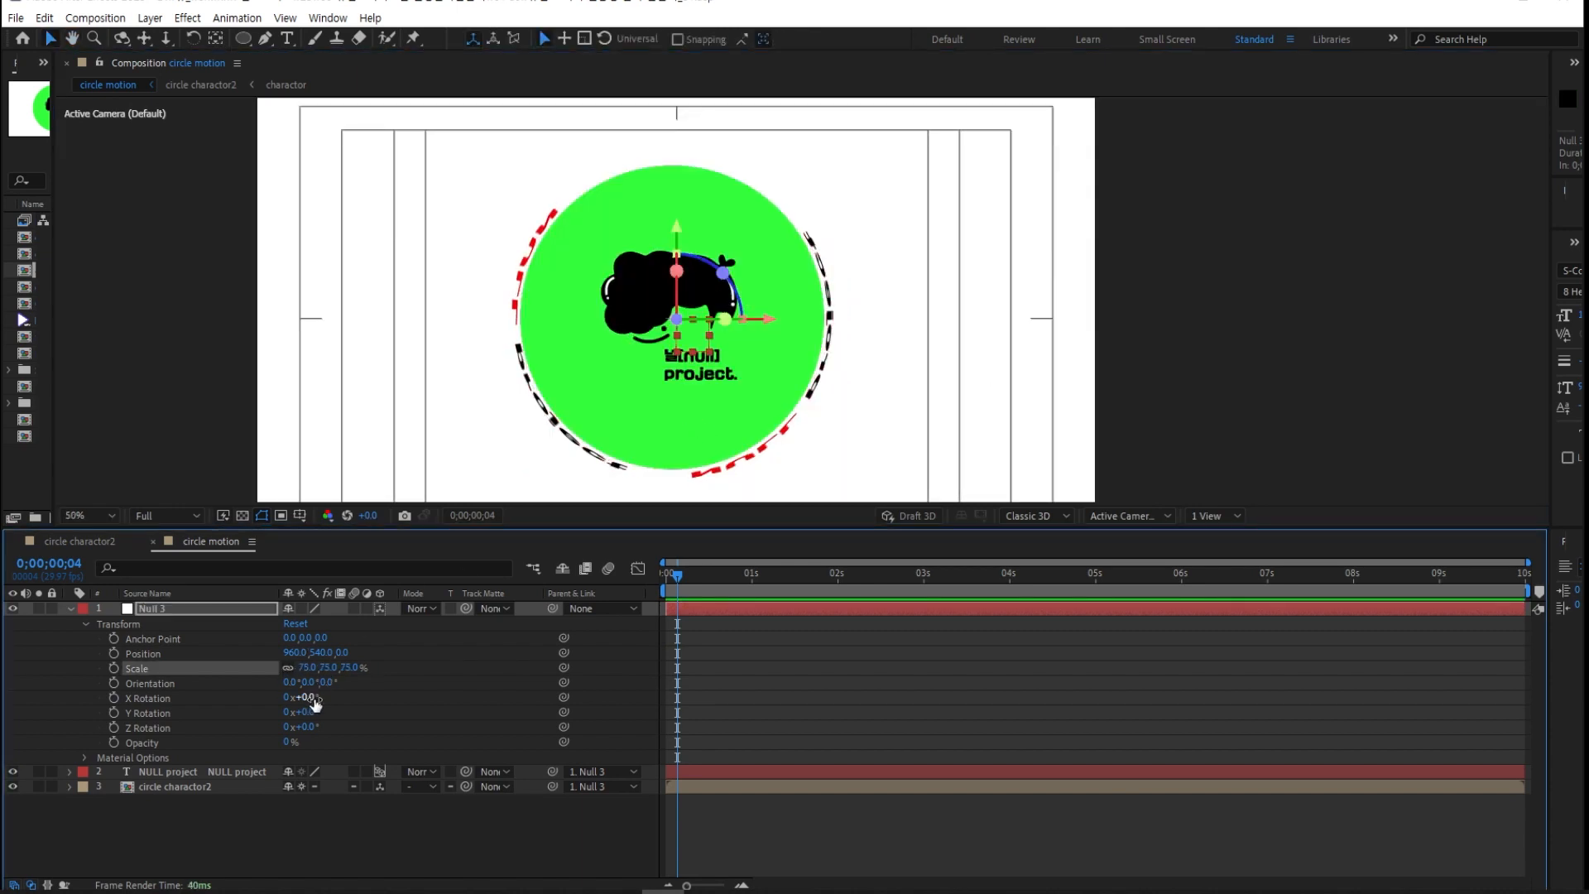
Try tilting the null with an X Rotation of -64° and undo it
drag(315, 704, 307, 717)
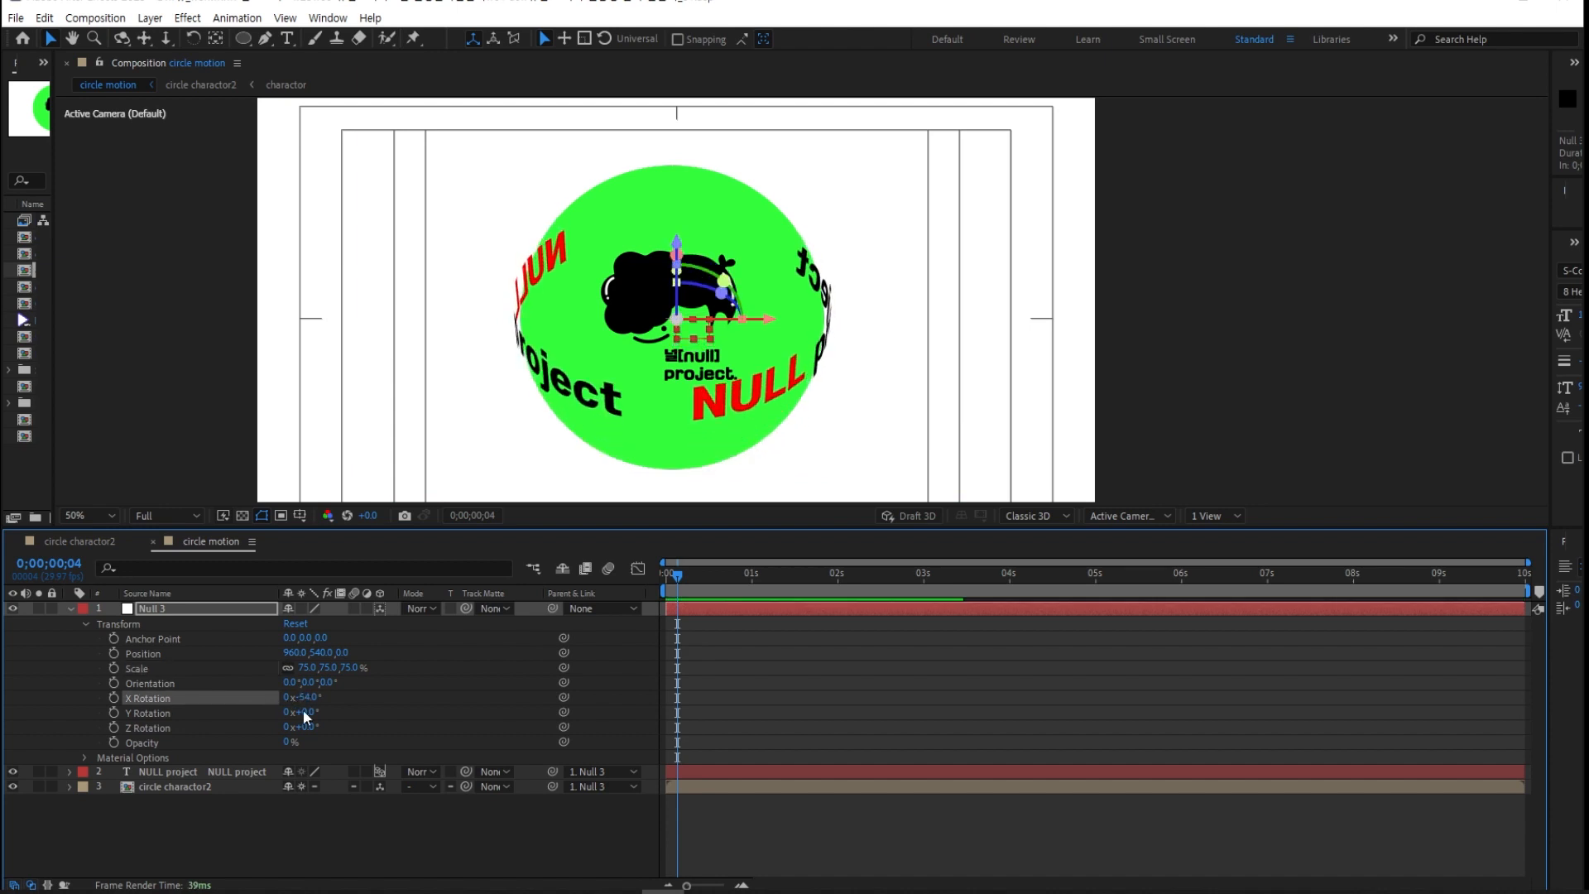
key(ctrl+z)
Make the charactor layer inside circle charactor2 3D, and test the null's X Rotation in circle motion before undoing the tilt
double_click(180, 788)
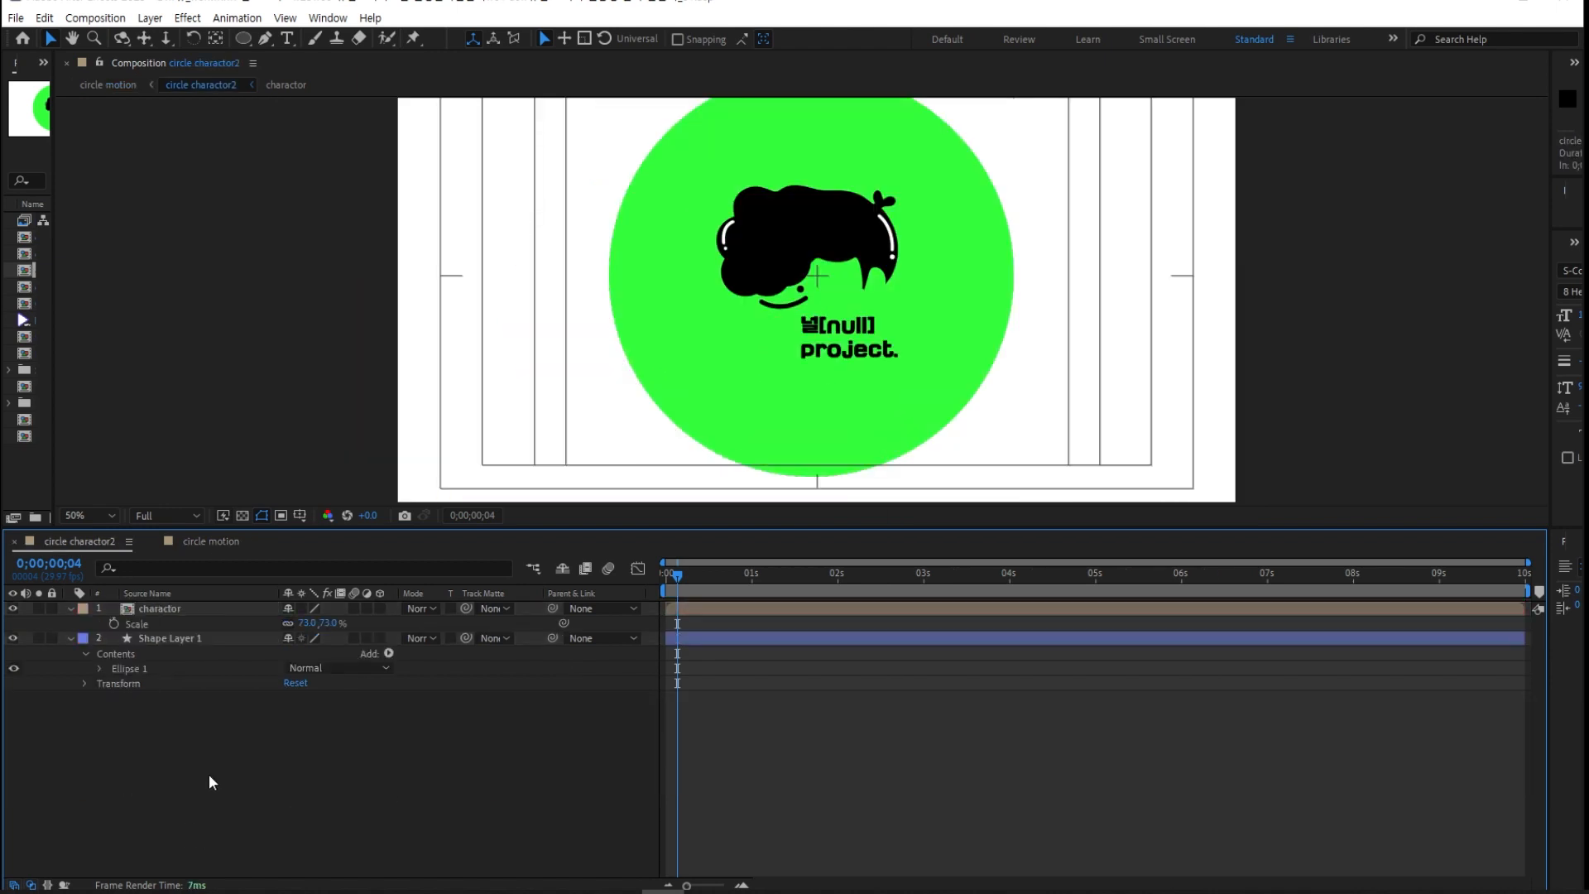
click(380, 608)
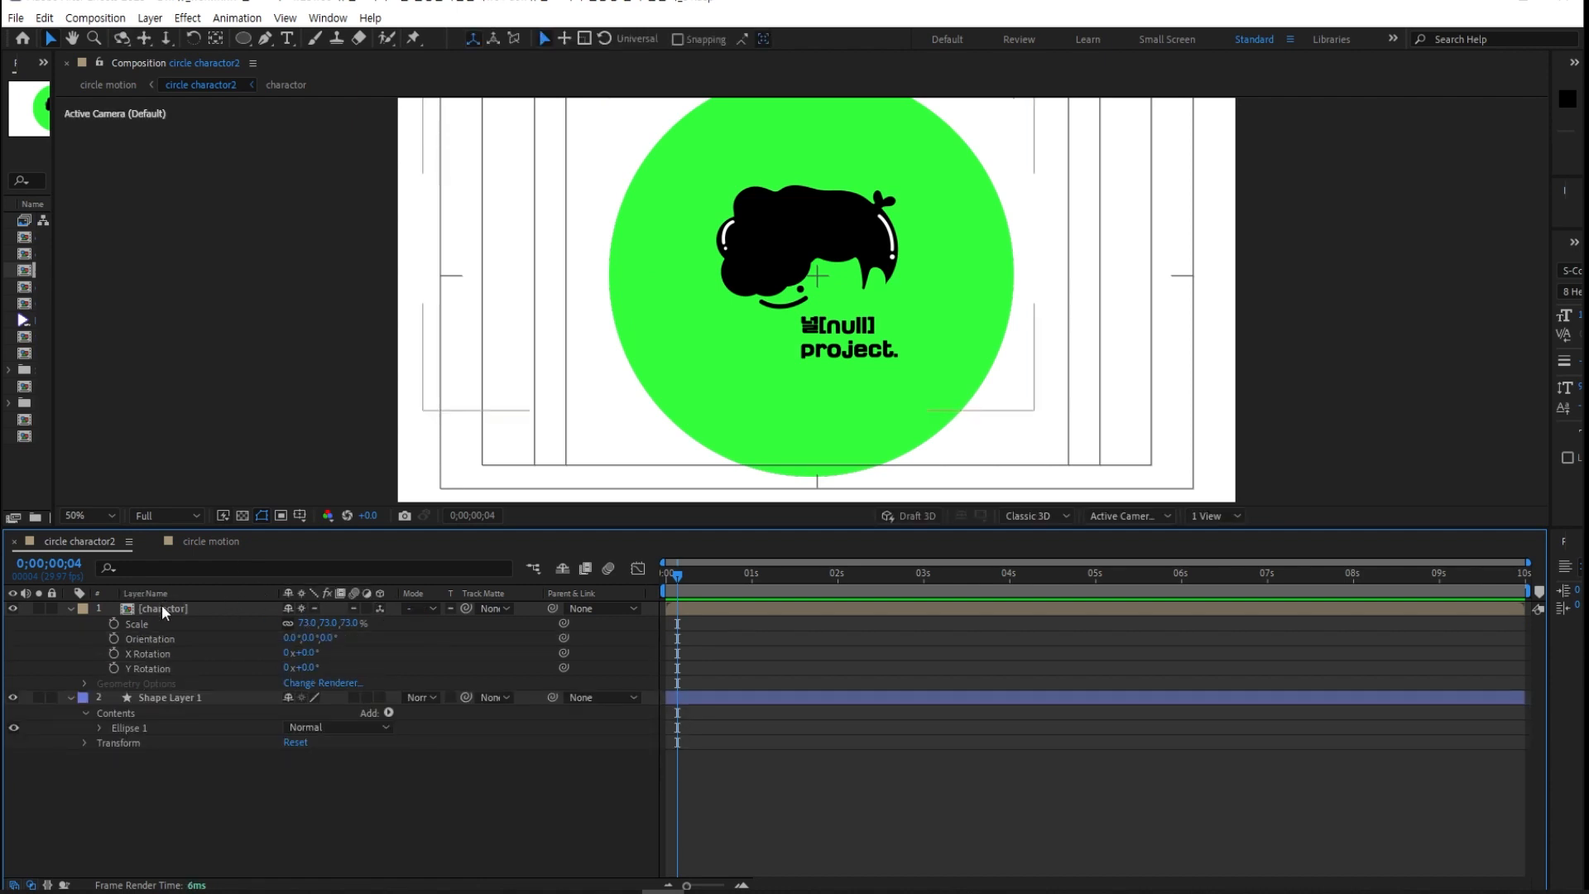
double_click(161, 609)
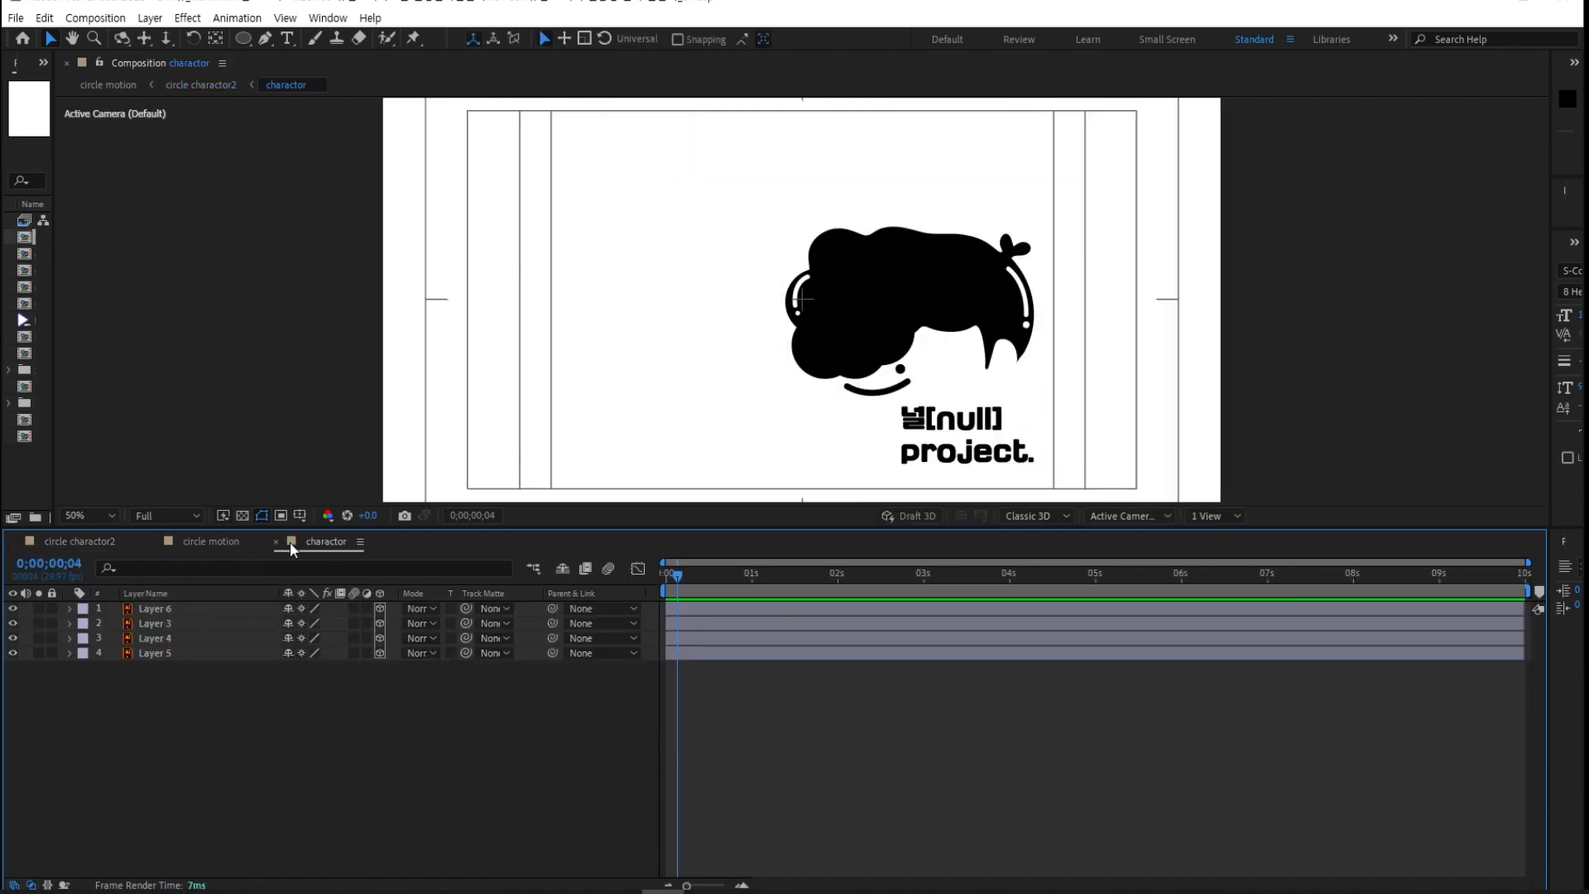
click(276, 541)
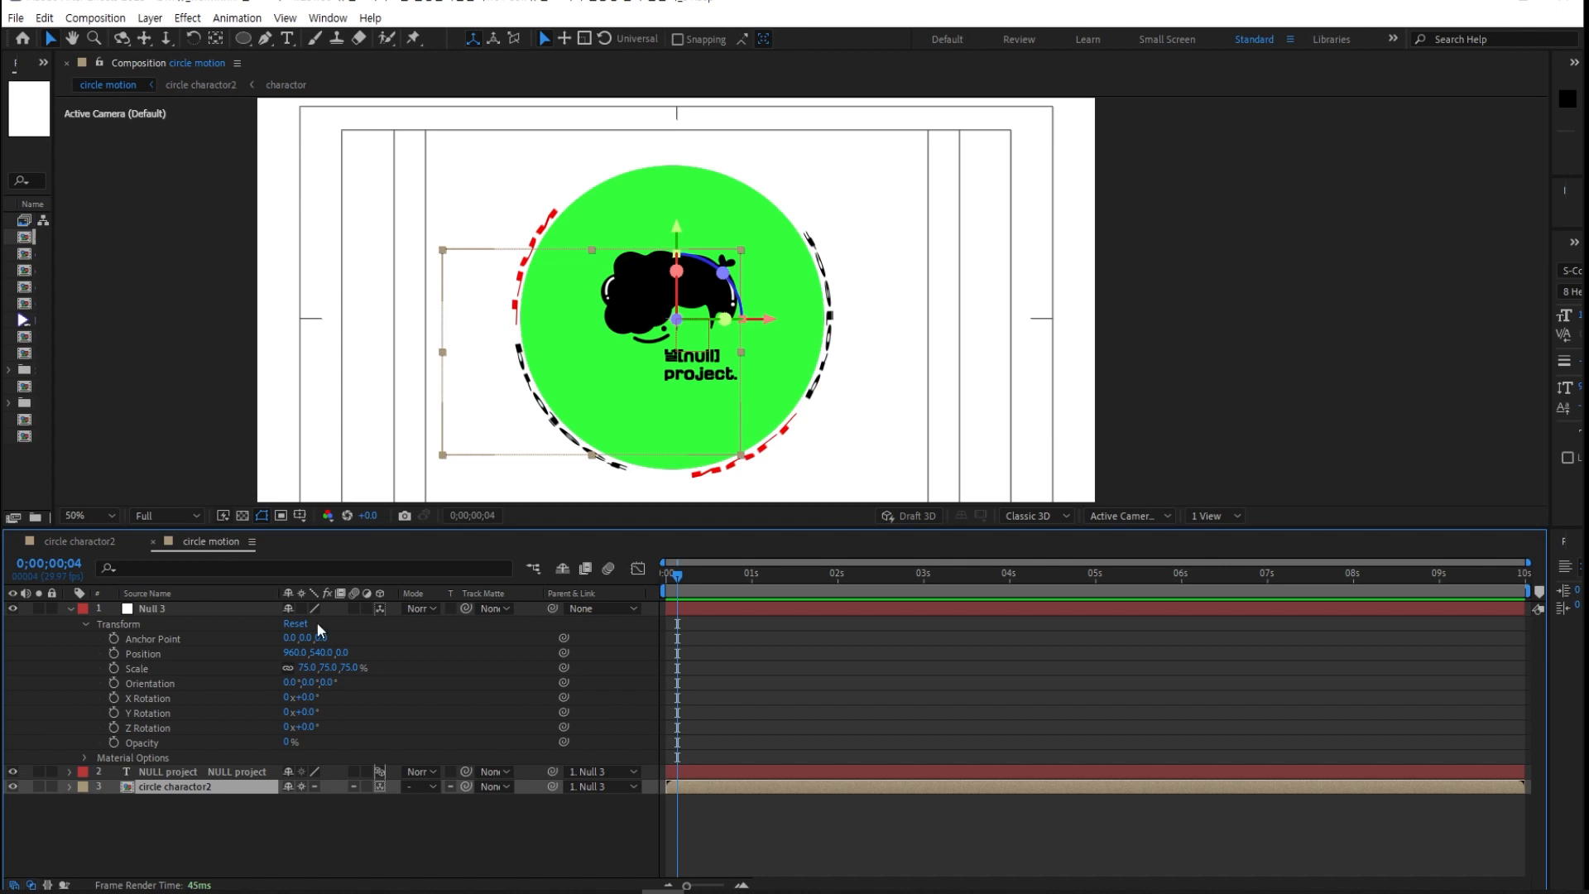
key(ctrl+z)
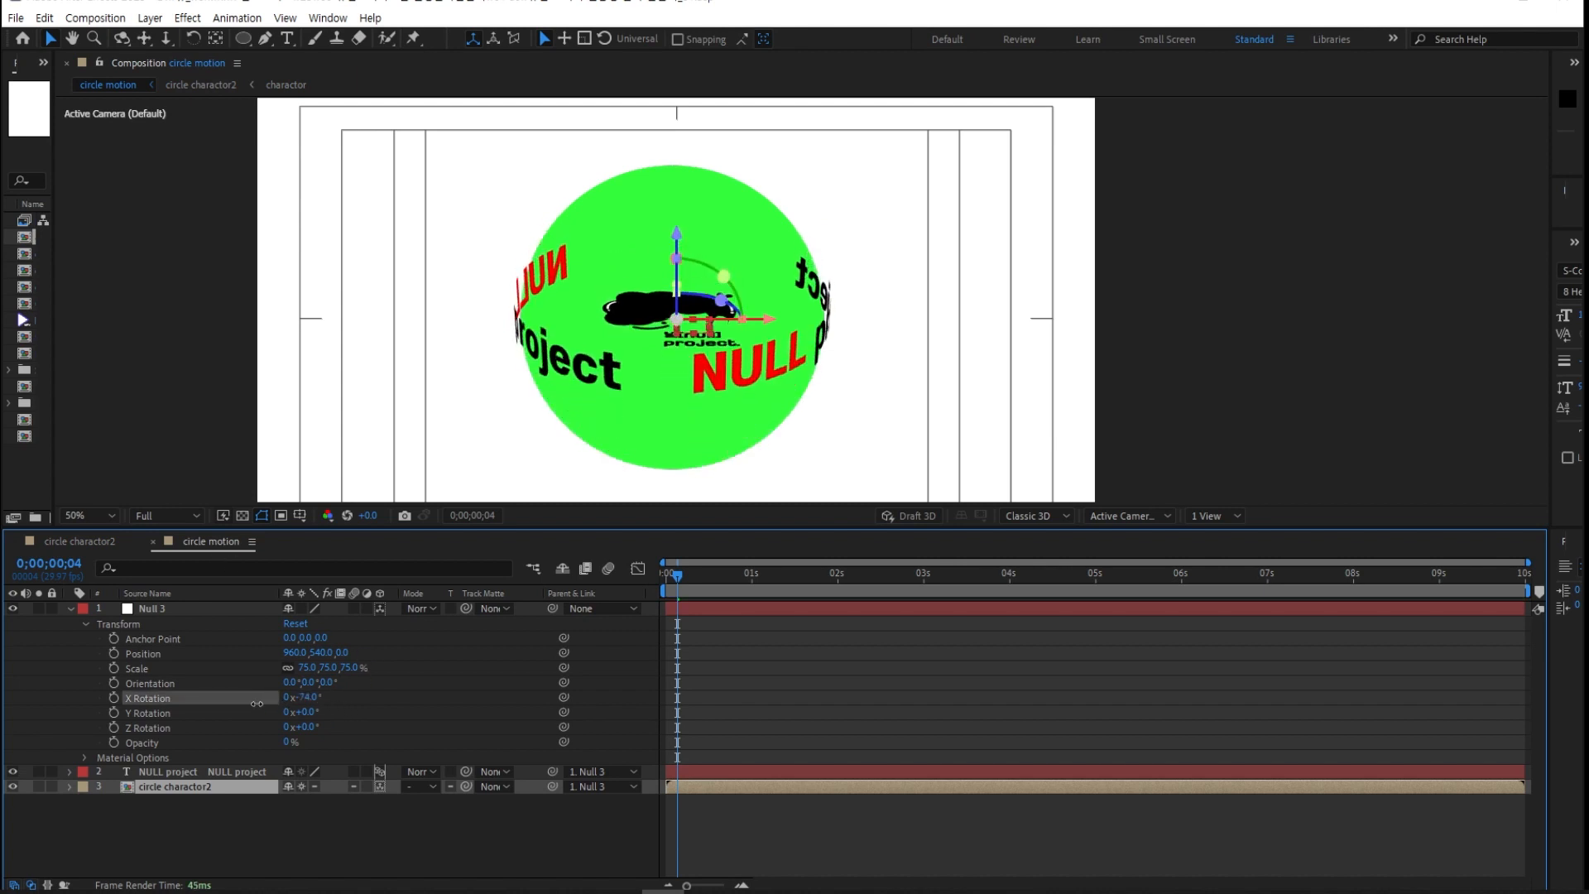
Make the green circle's shape layer inside circle charactor2 3D and set the null's X Rotation in circle motion to -86°
double_click(164, 783)
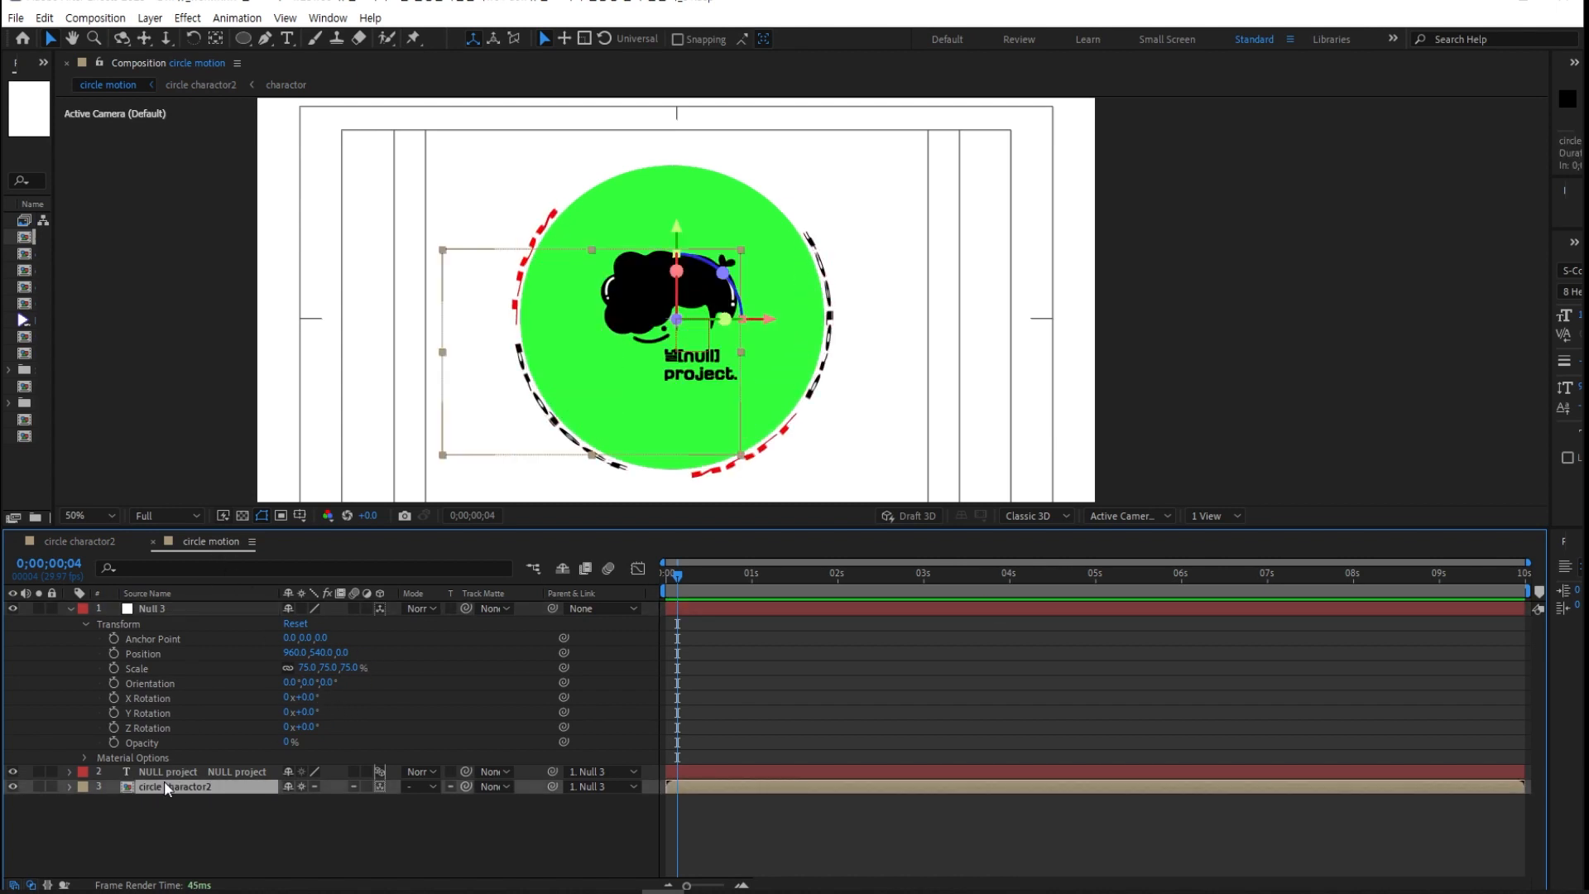
click(216, 540)
drag(302, 697, 243, 702)
Change the composition viewer layout to 2 Views
click(1214, 515)
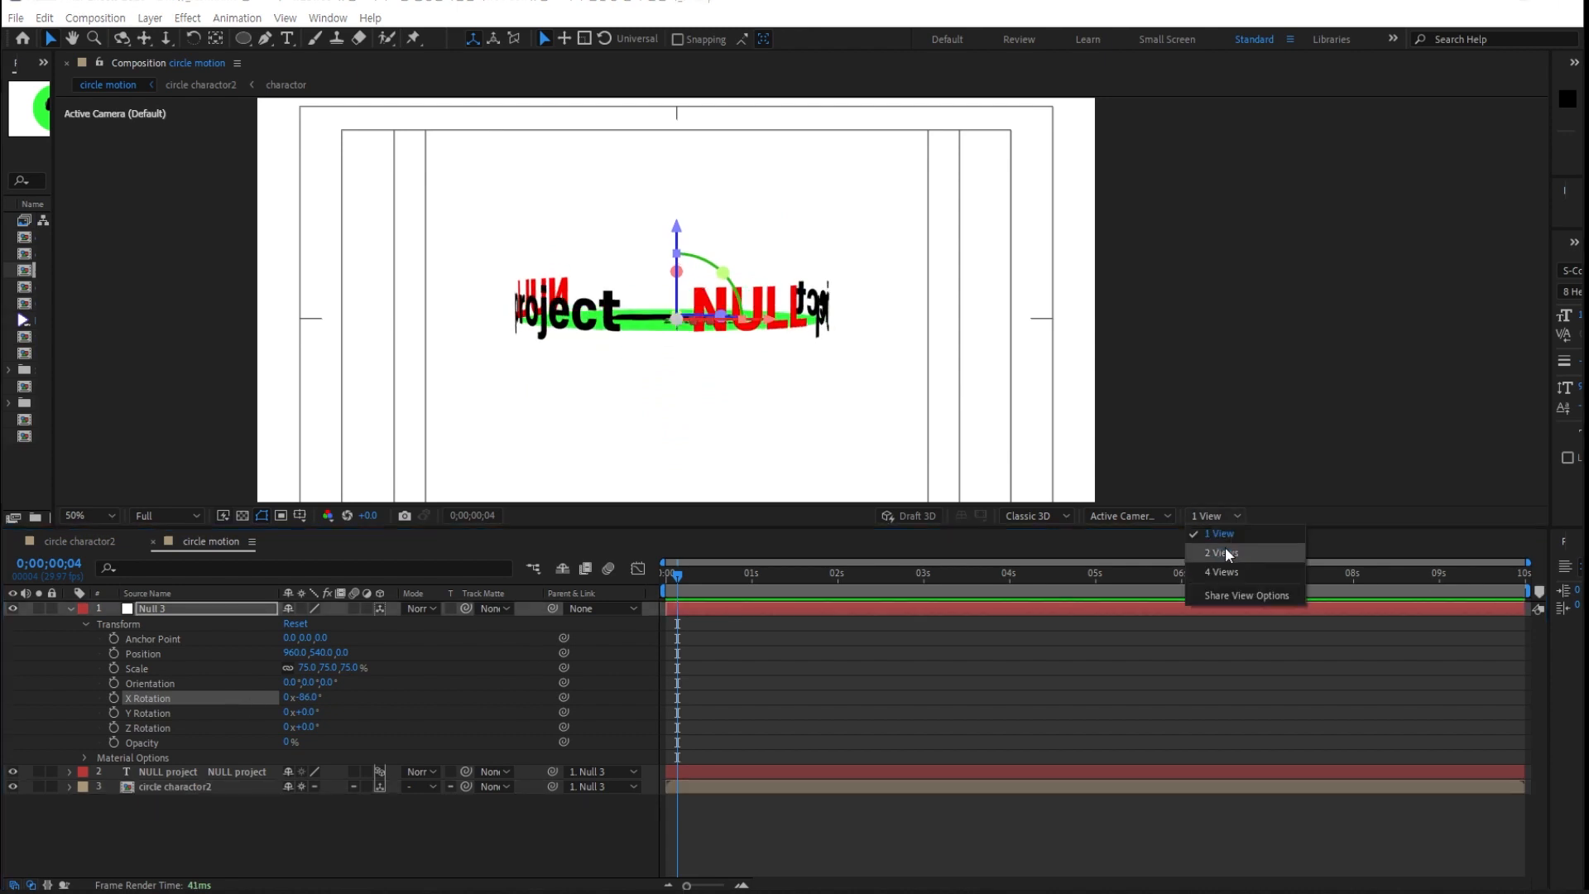
click(1223, 550)
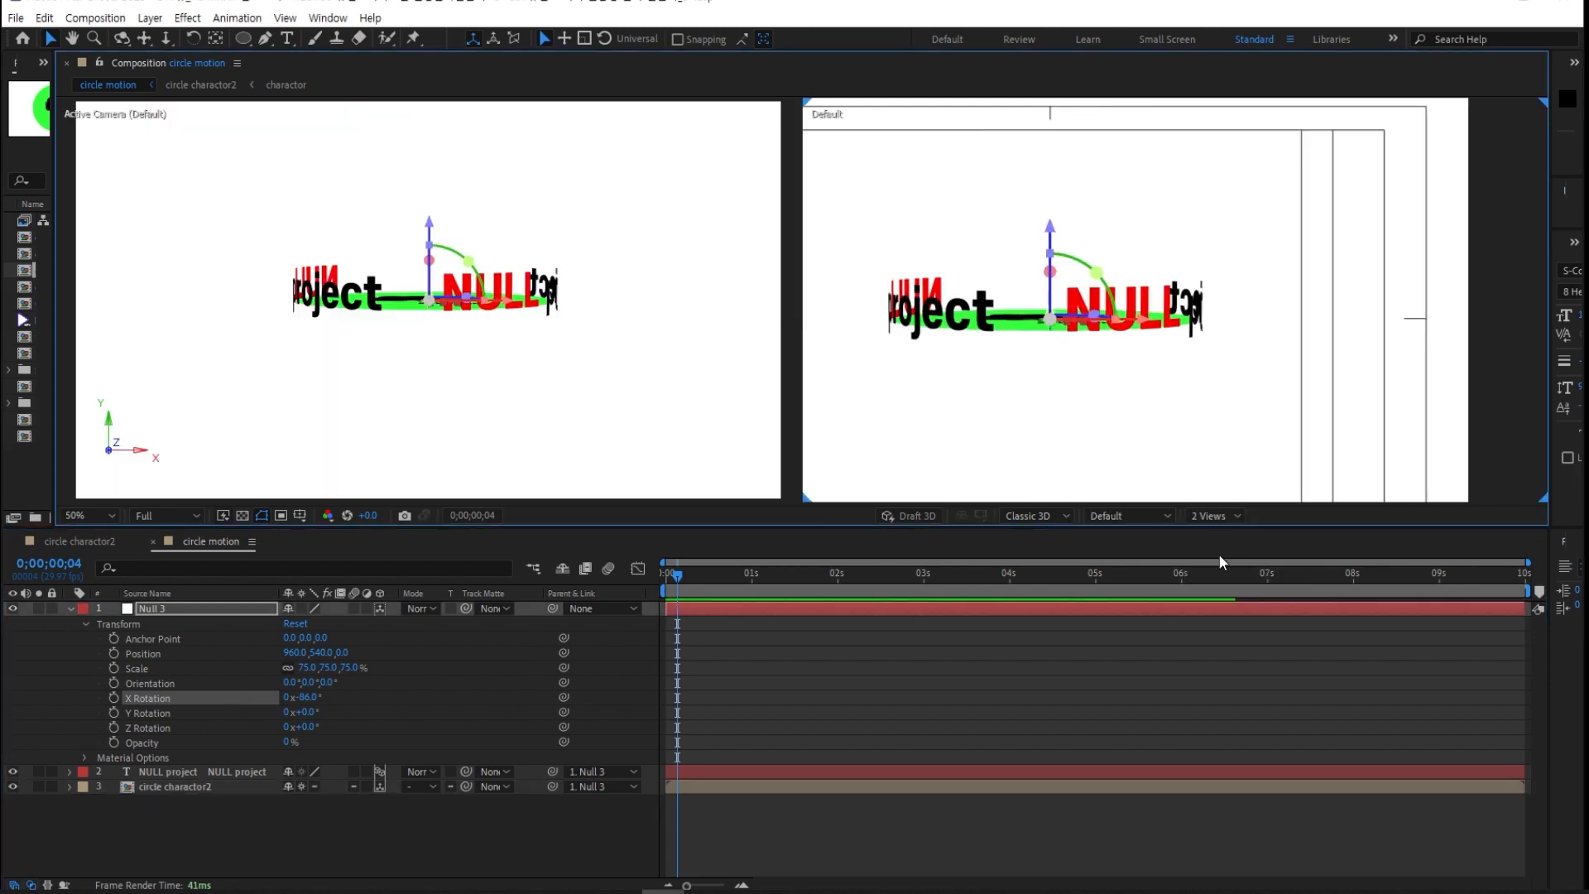
Check the ring in the second viewport's Top view, then set that viewport to Back and the null's X Rotation to -90°
click(1117, 513)
click(1111, 619)
click(1118, 516)
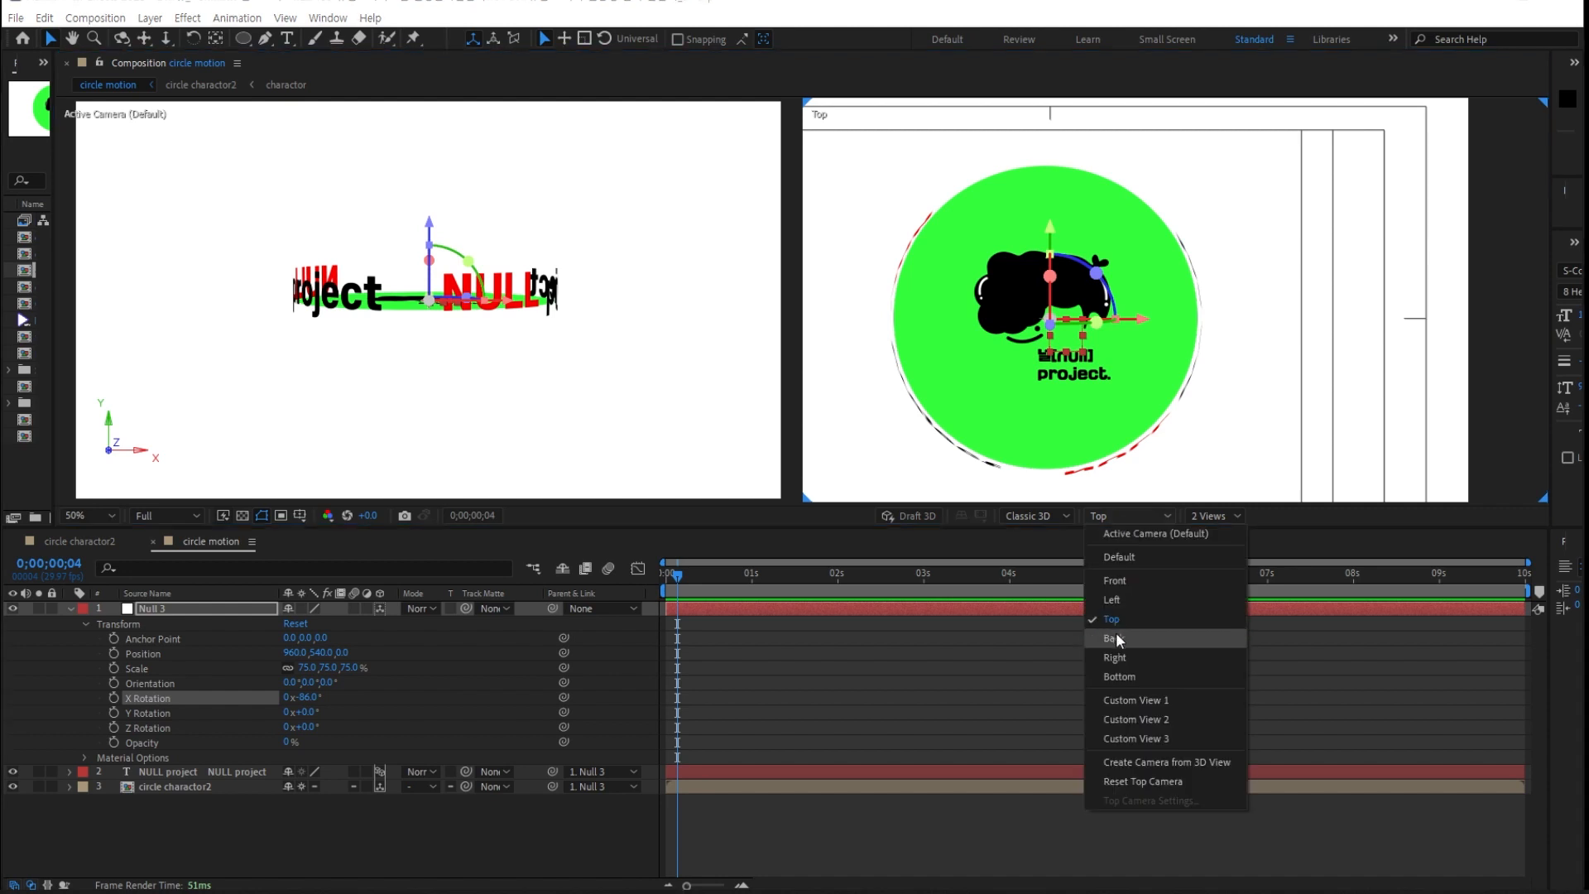
click(1113, 638)
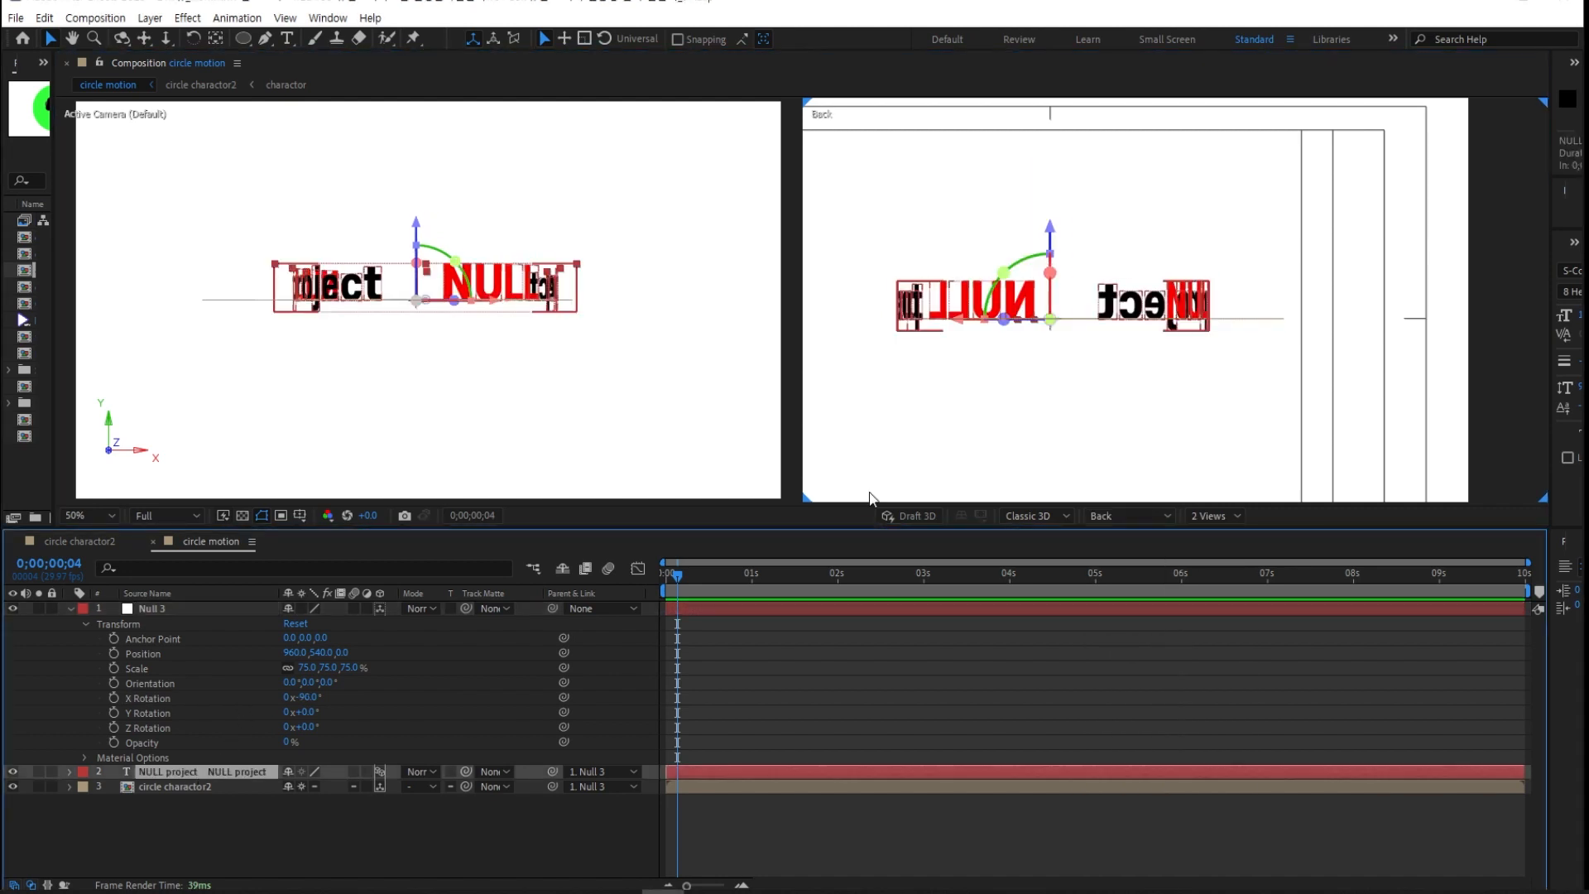
Lower the NULL project text ring until its upper edge meets the circle's plane, and return the viewer to 1 View
drag(1067, 236, 1071, 280)
scroll(1074, 335, up, 2)
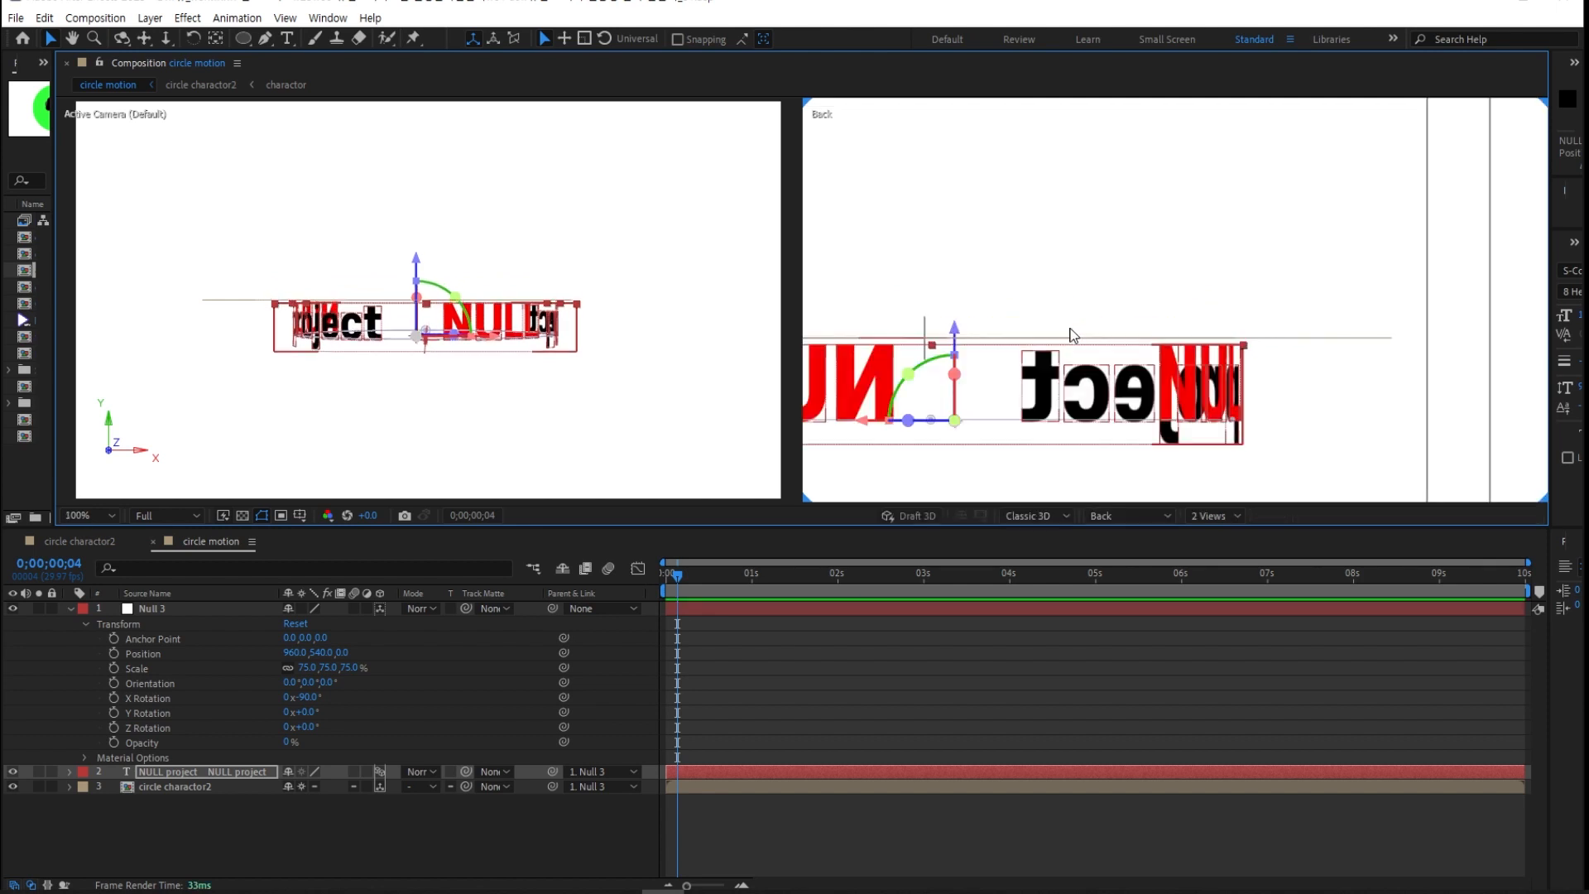
drag(966, 367, 1115, 278)
scroll(1126, 316, up, 1)
scroll(1125, 319, down, 1)
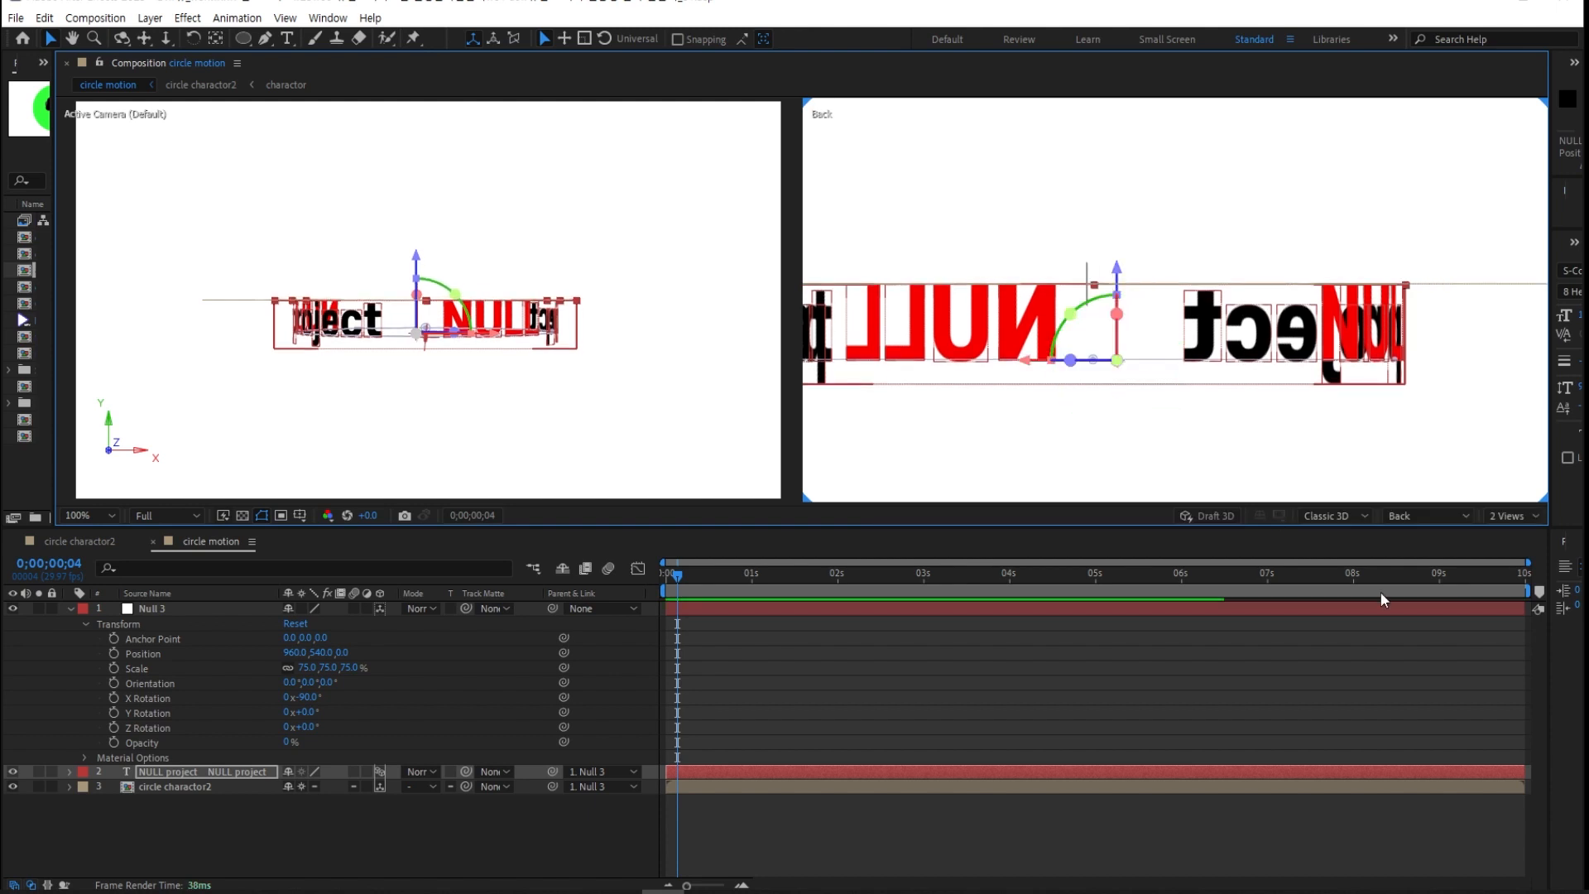
click(1214, 515)
click(1217, 534)
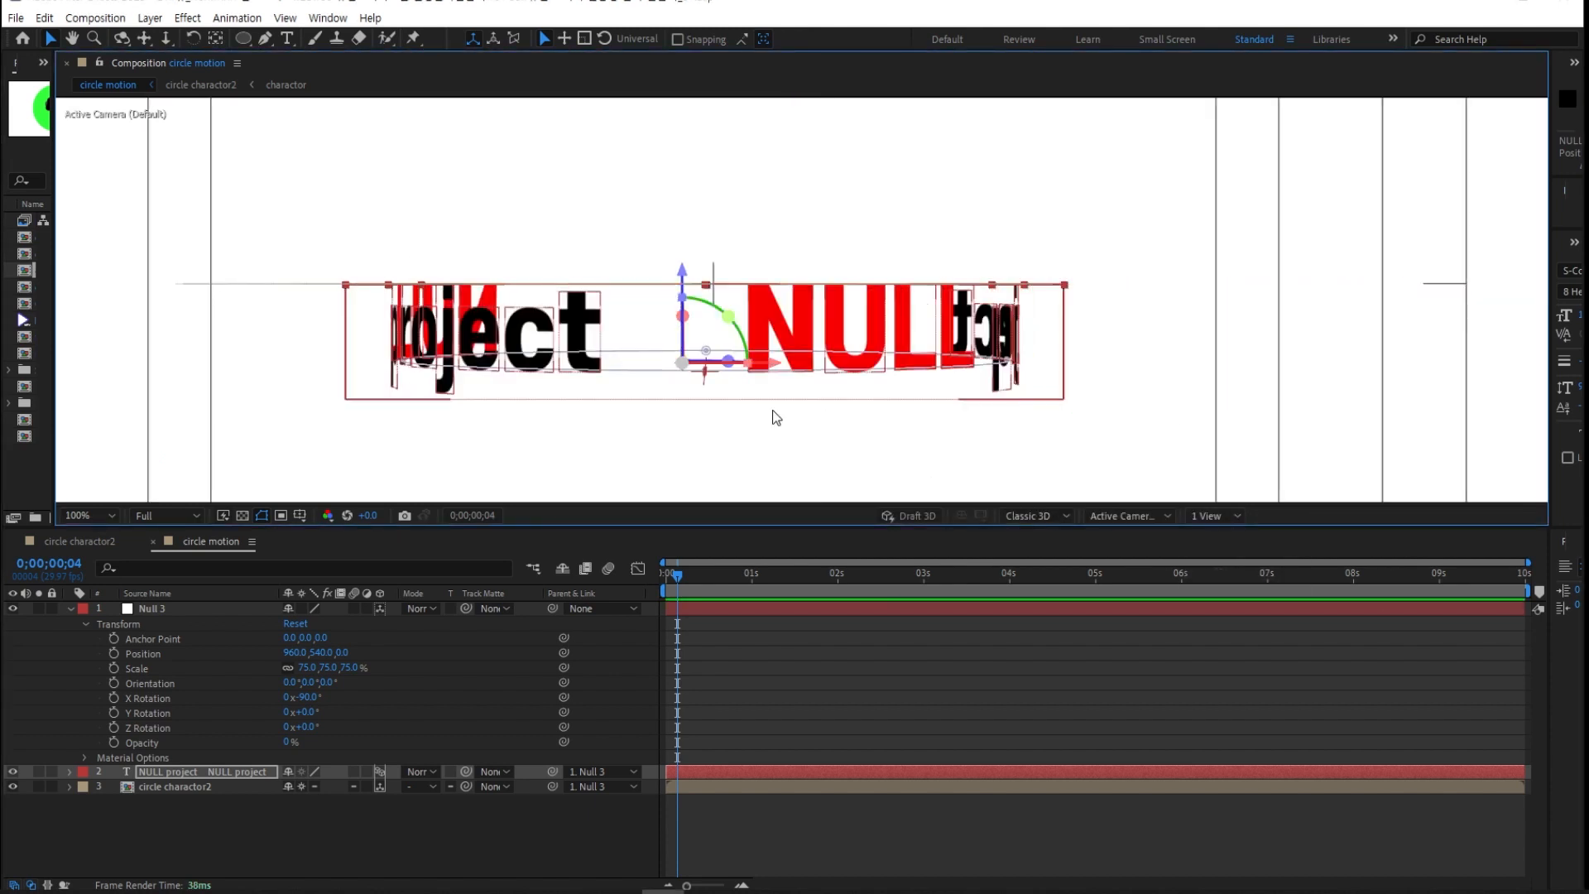
Tilt the null to an X Rotation of -22° and set the NULL project text layer's Scale to 97%
drag(313, 700, 388, 701)
mouse_move(400, 700)
mouse_down()
mouse_move(342, 710)
mouse_move(382, 711)
mouse_up()
click(206, 773)
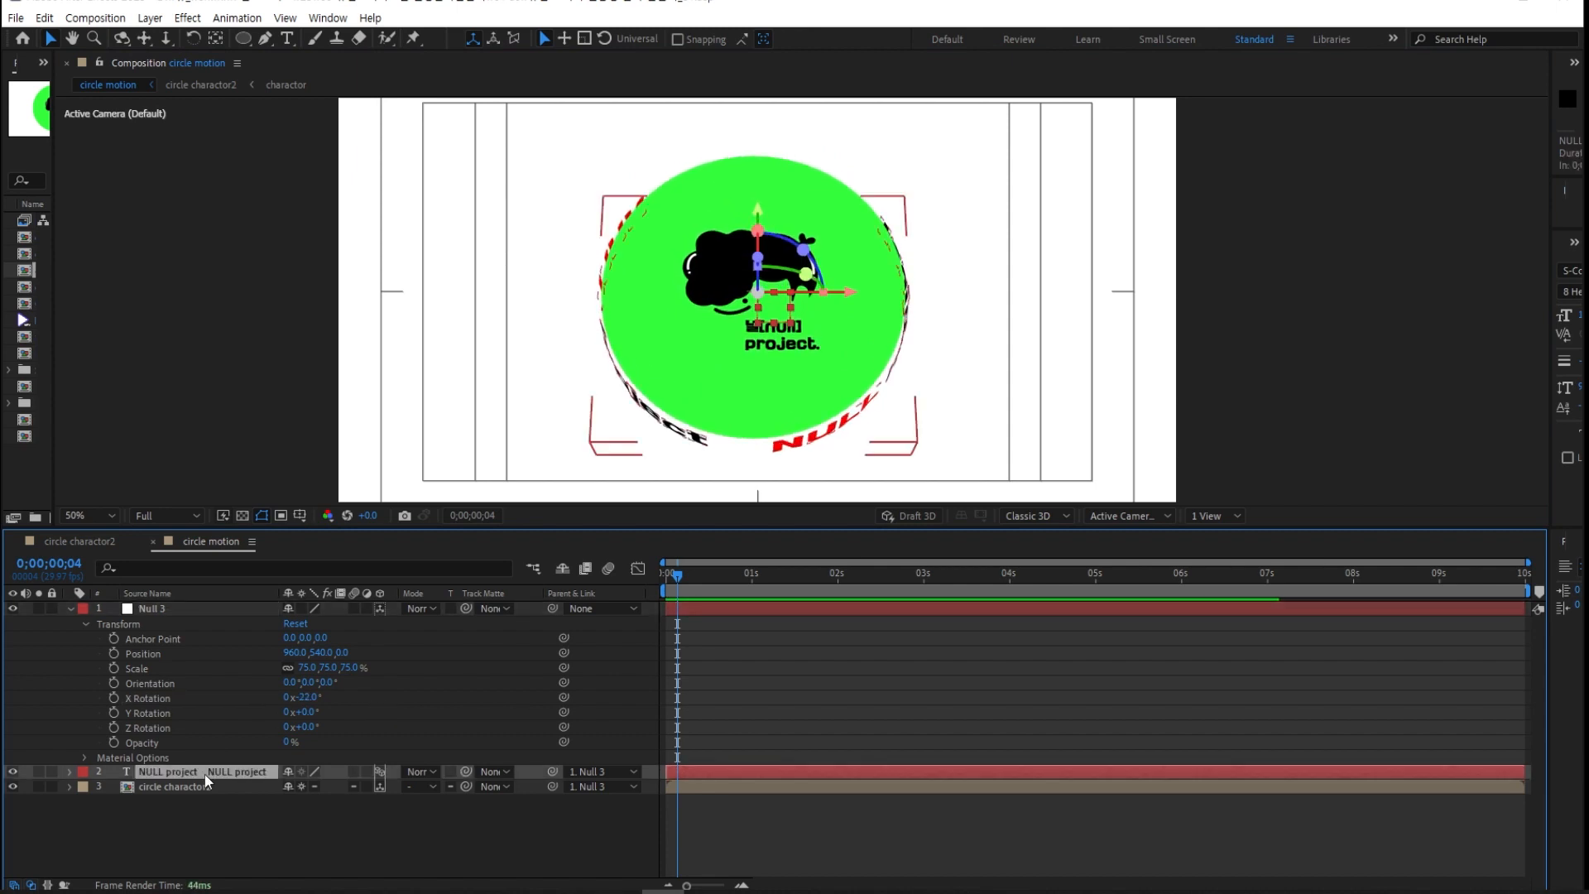
key(s)
click(313, 786)
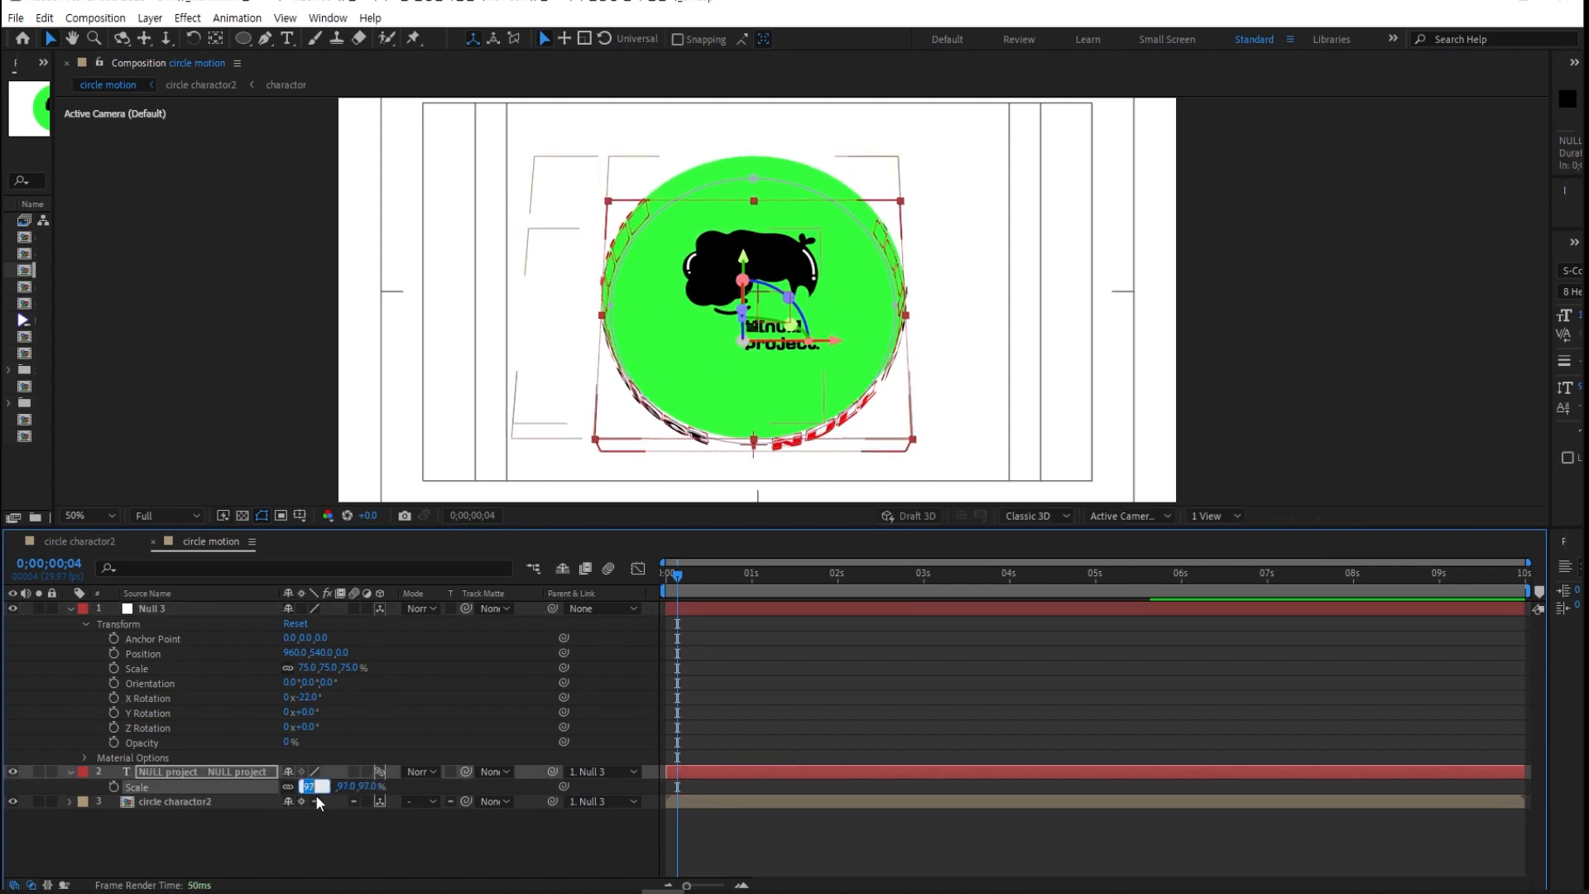
text(97)
key(Return)
Reset the null's X Rotation to 0° so the circle faces the camera
mouse_move(311, 701)
mouse_down()
mouse_move(334, 698)
mouse_move(256, 706)
mouse_move(312, 704)
mouse_up()
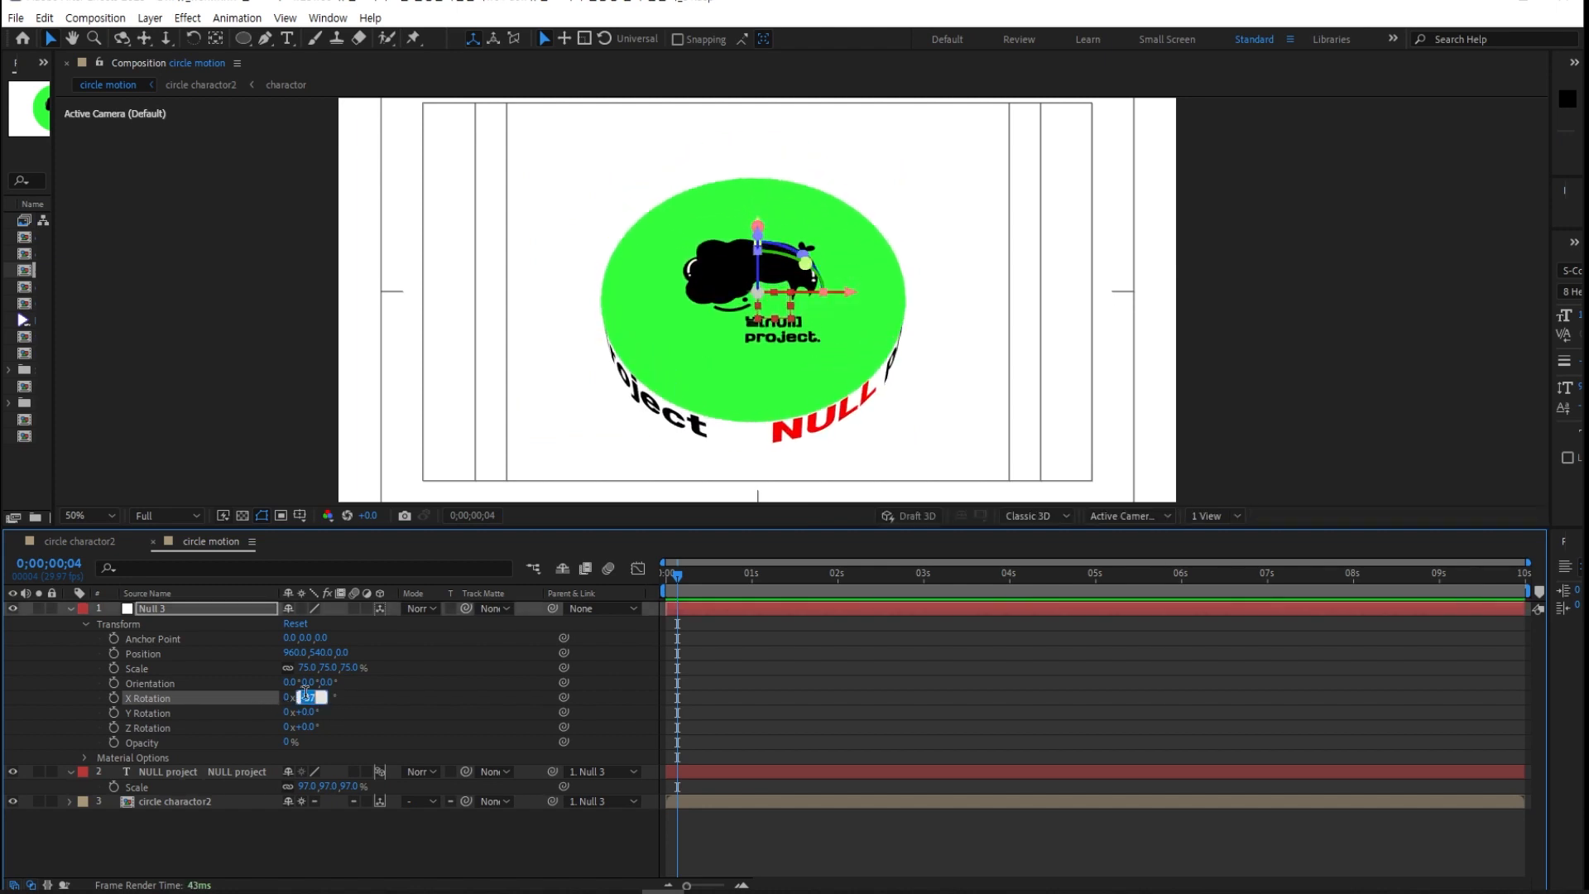
text(0)
key(Return)
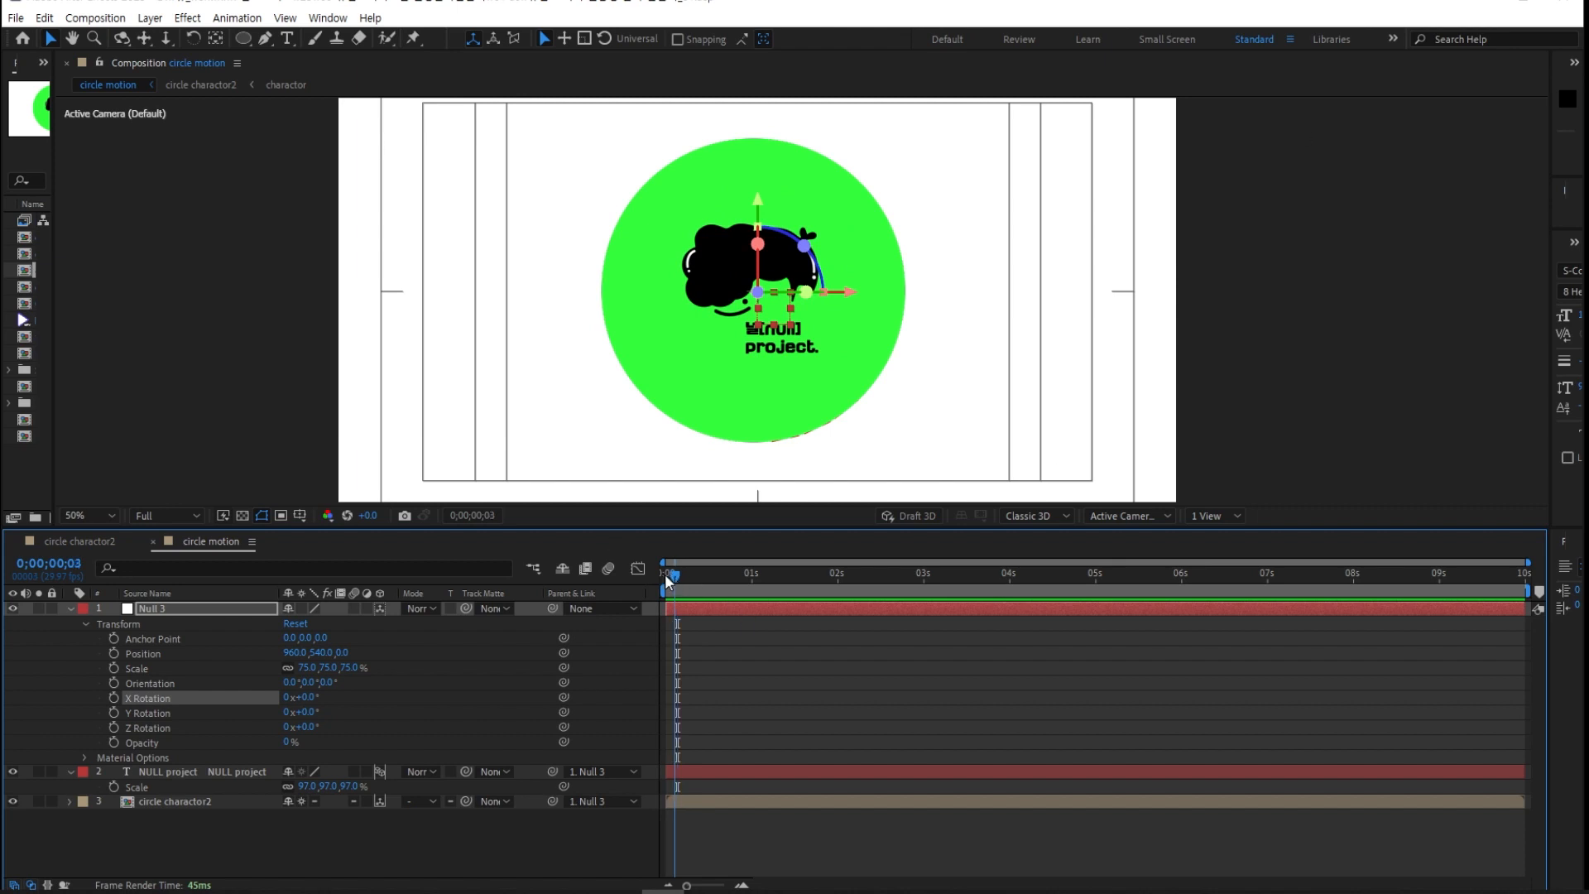
Enlarge the timeline area and start keyframing the null's Position and X, Y and Z Rotation at 0;00;00;12
drag(676, 572, 701, 573)
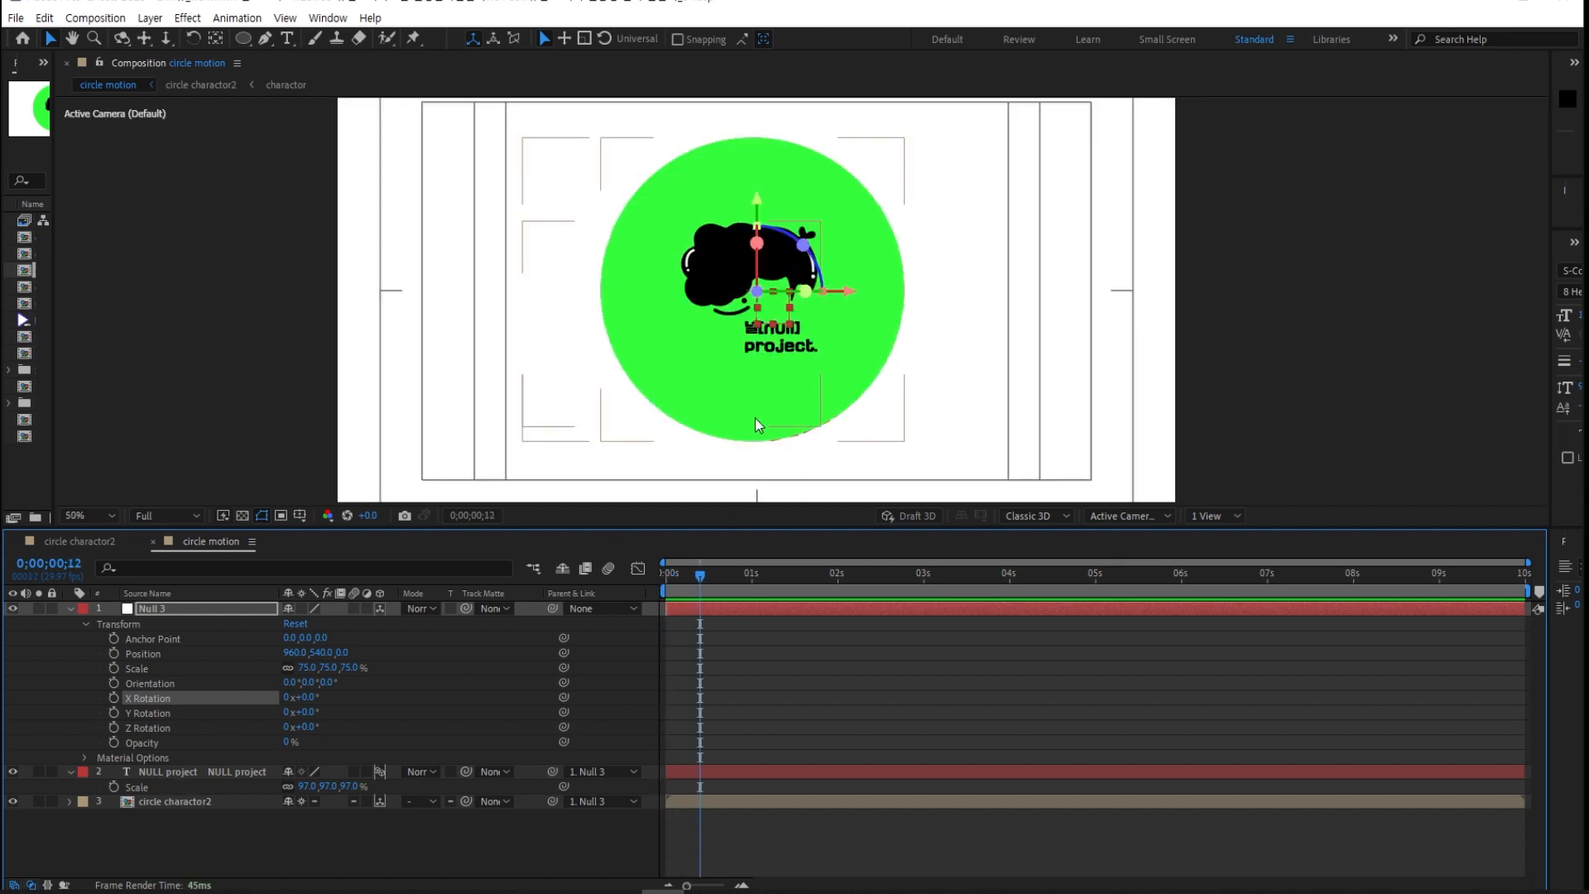
drag(345, 530, 361, 616)
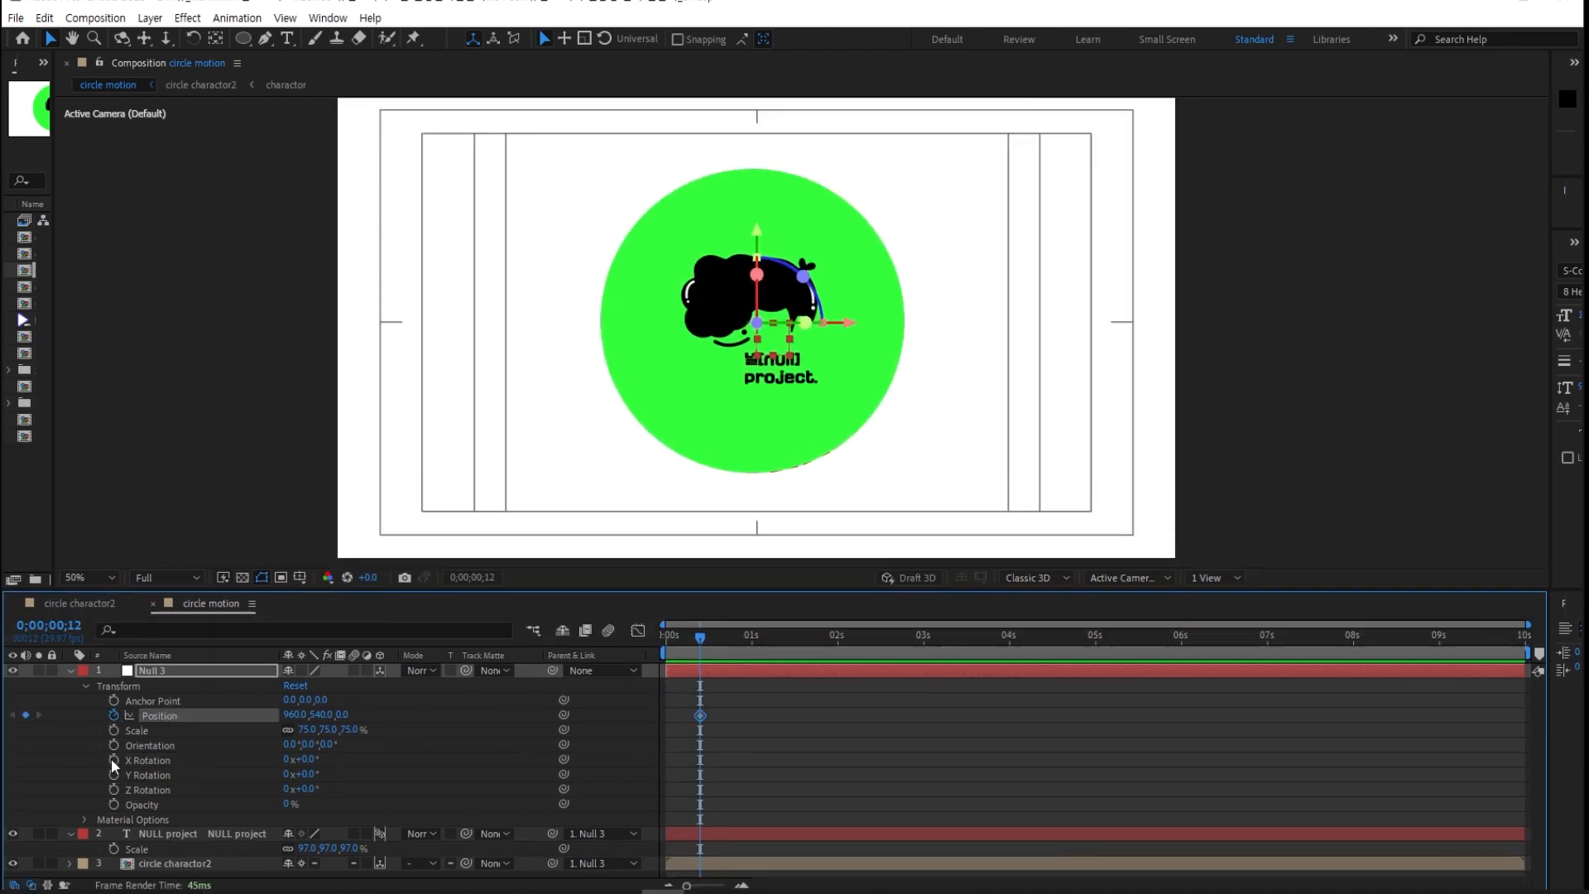
drag(113, 759, 115, 790)
At 0;00;01;05, keyframe the null with a Z position of -282, X Rotation of -90° and Y Rotation of 9°
drag(340, 715, 108, 749)
drag(308, 760, 251, 762)
drag(306, 775, 360, 769)
click(308, 774)
key(Up)
click(372, 790)
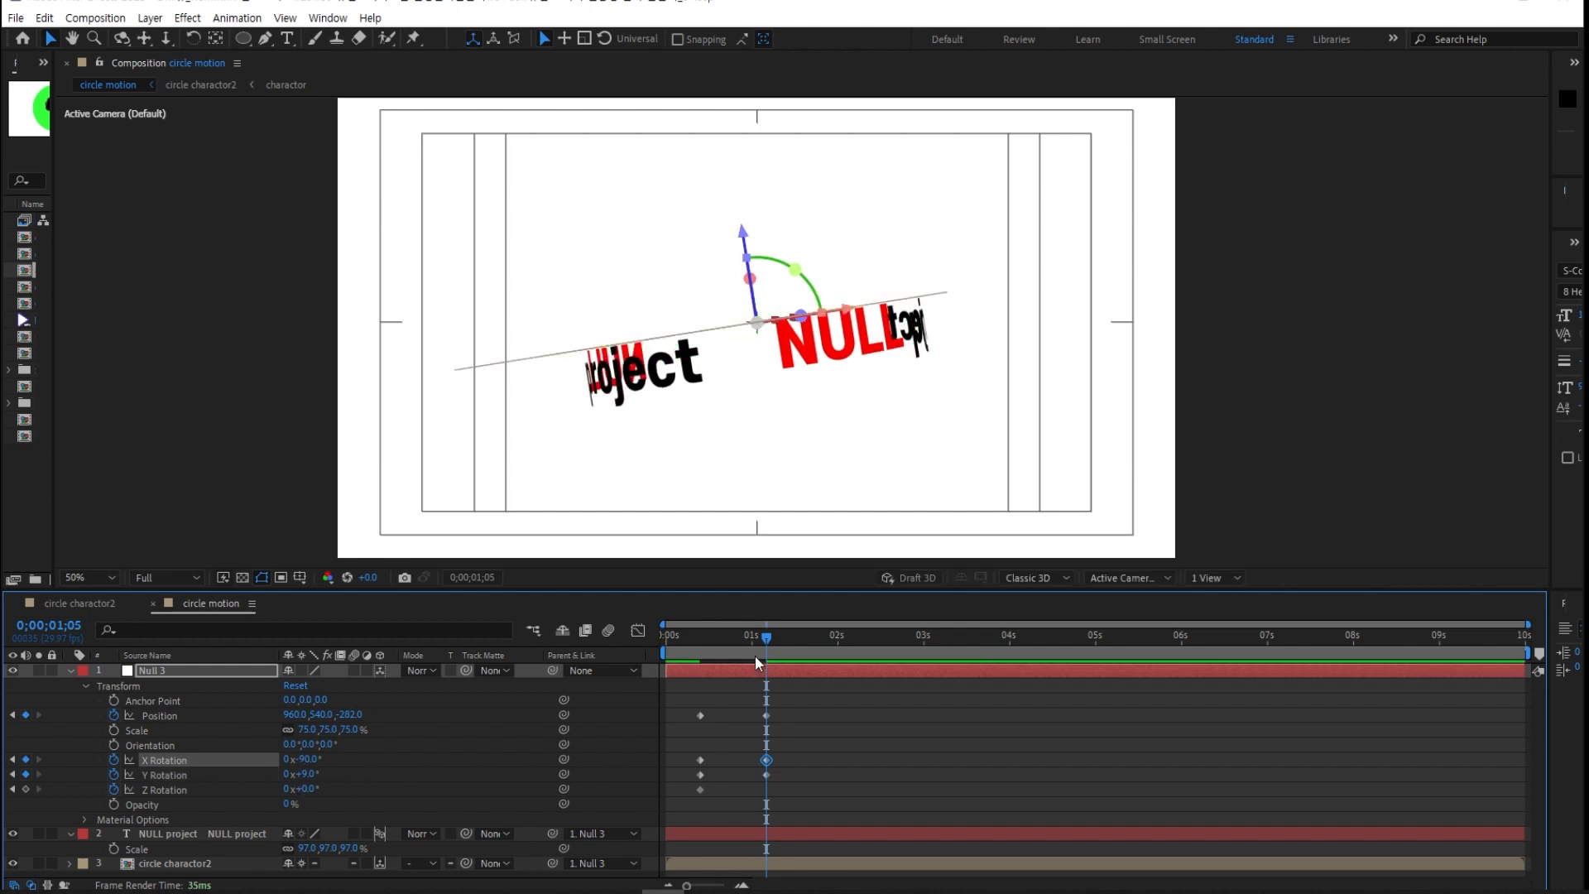
At 0;00;03;01, keyframe the null's Z Rotation at -98° and its X Rotation at -100°
drag(755, 656, 846, 651)
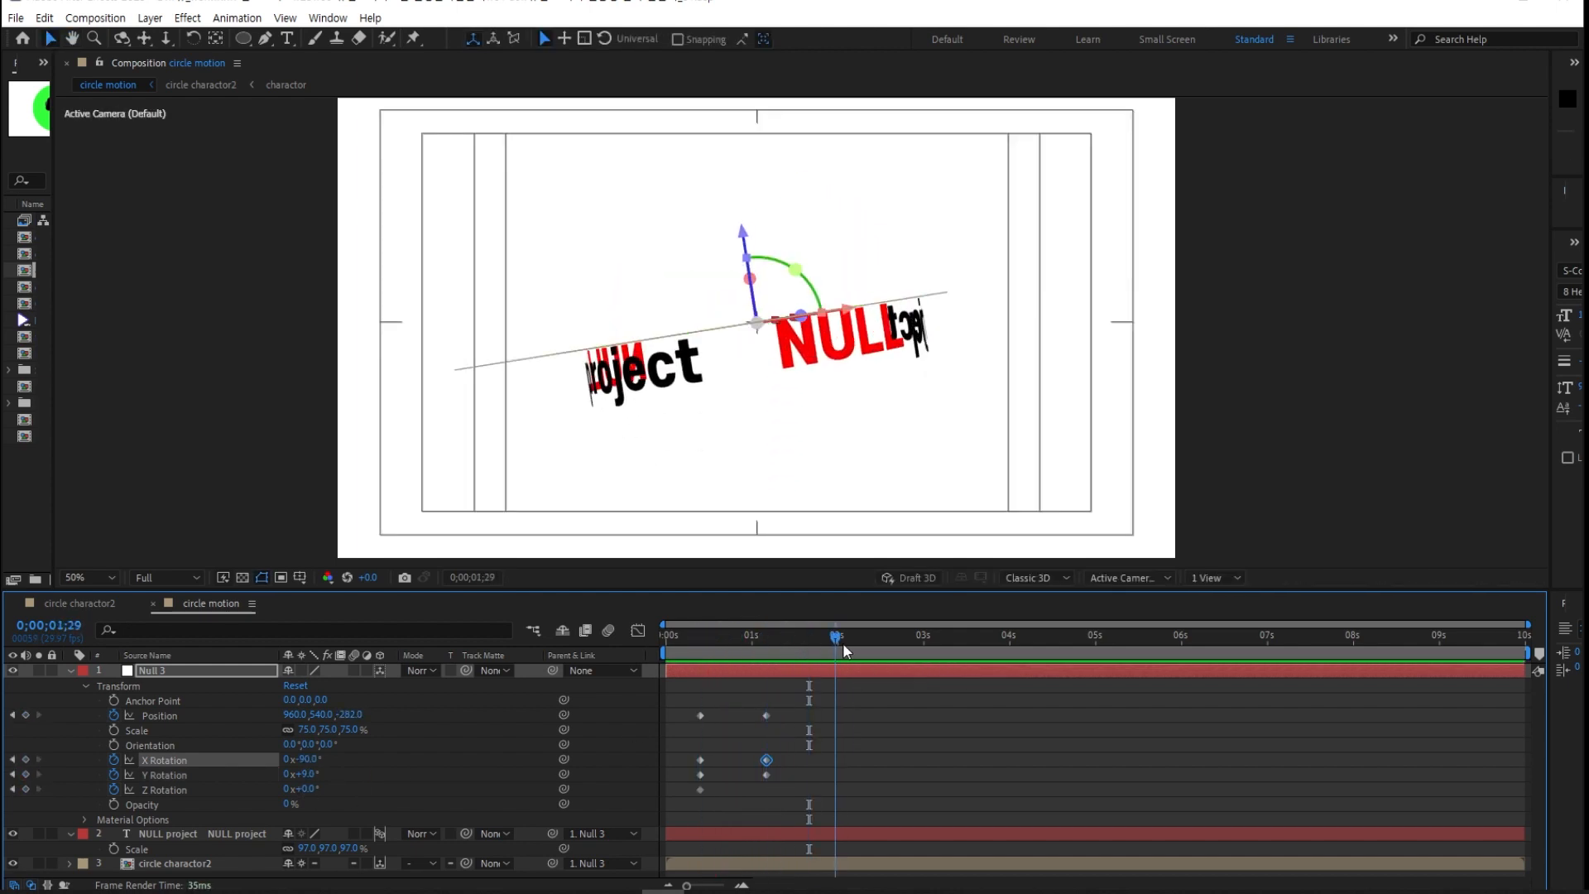
drag(307, 788, 261, 806)
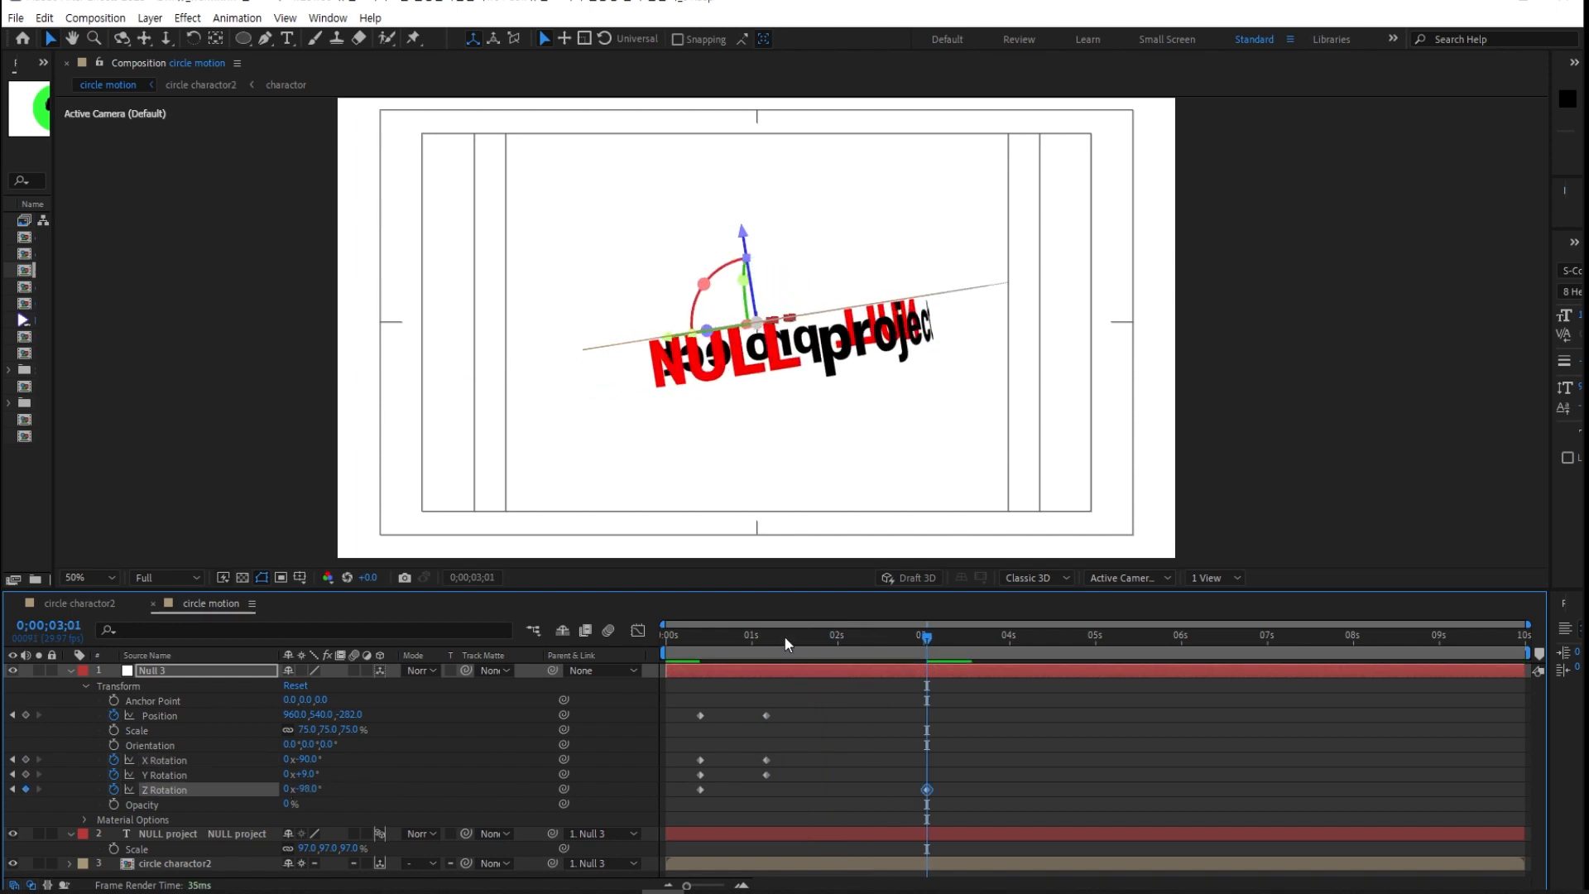
drag(785, 638, 932, 664)
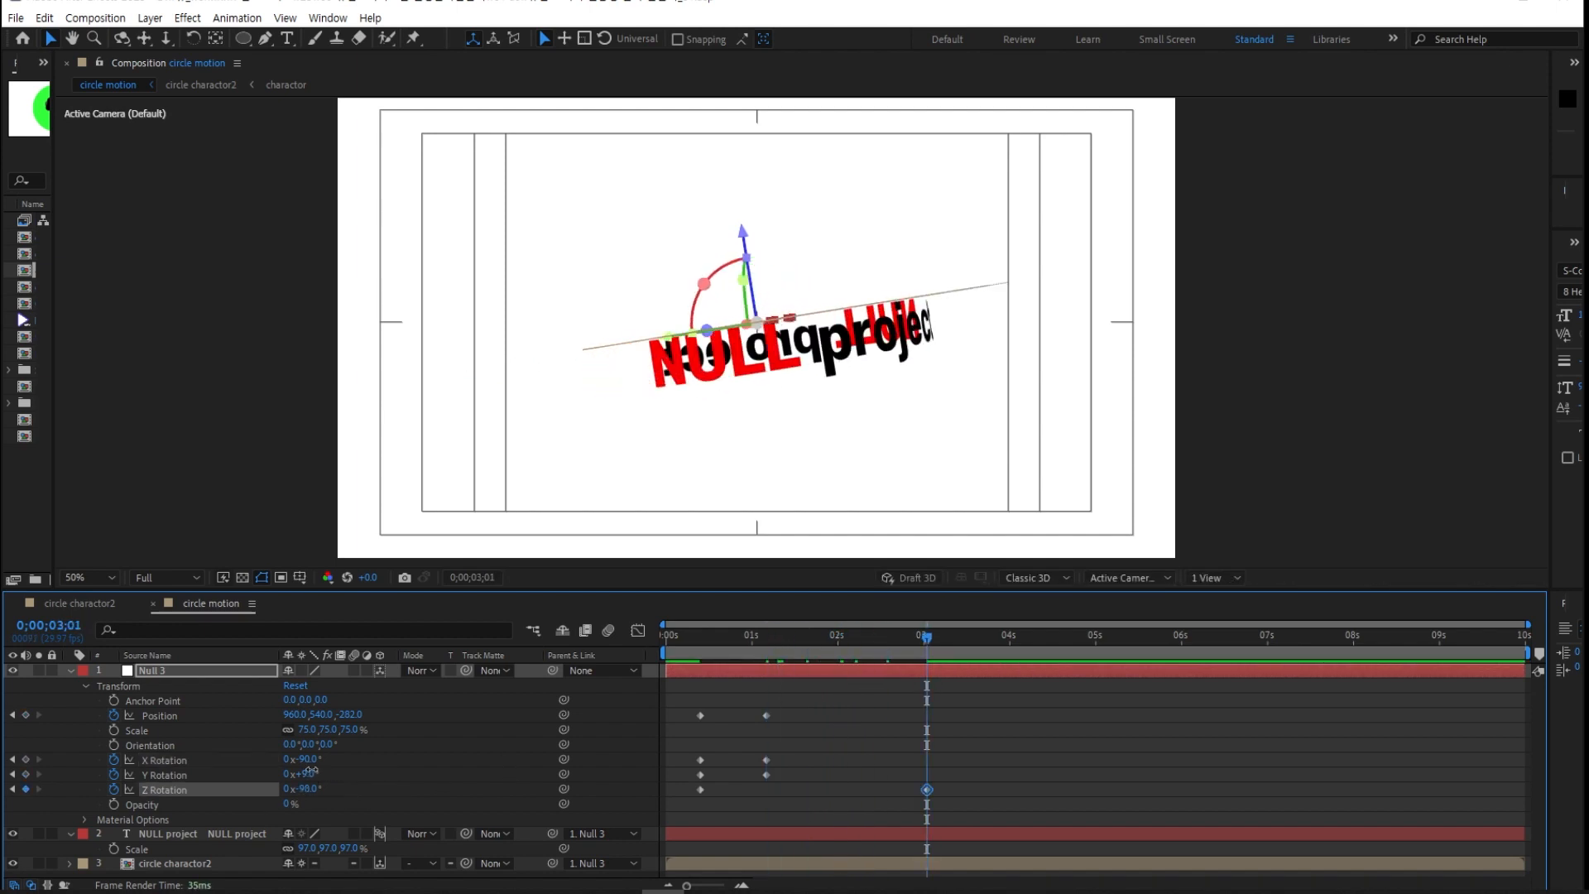
drag(303, 760, 306, 760)
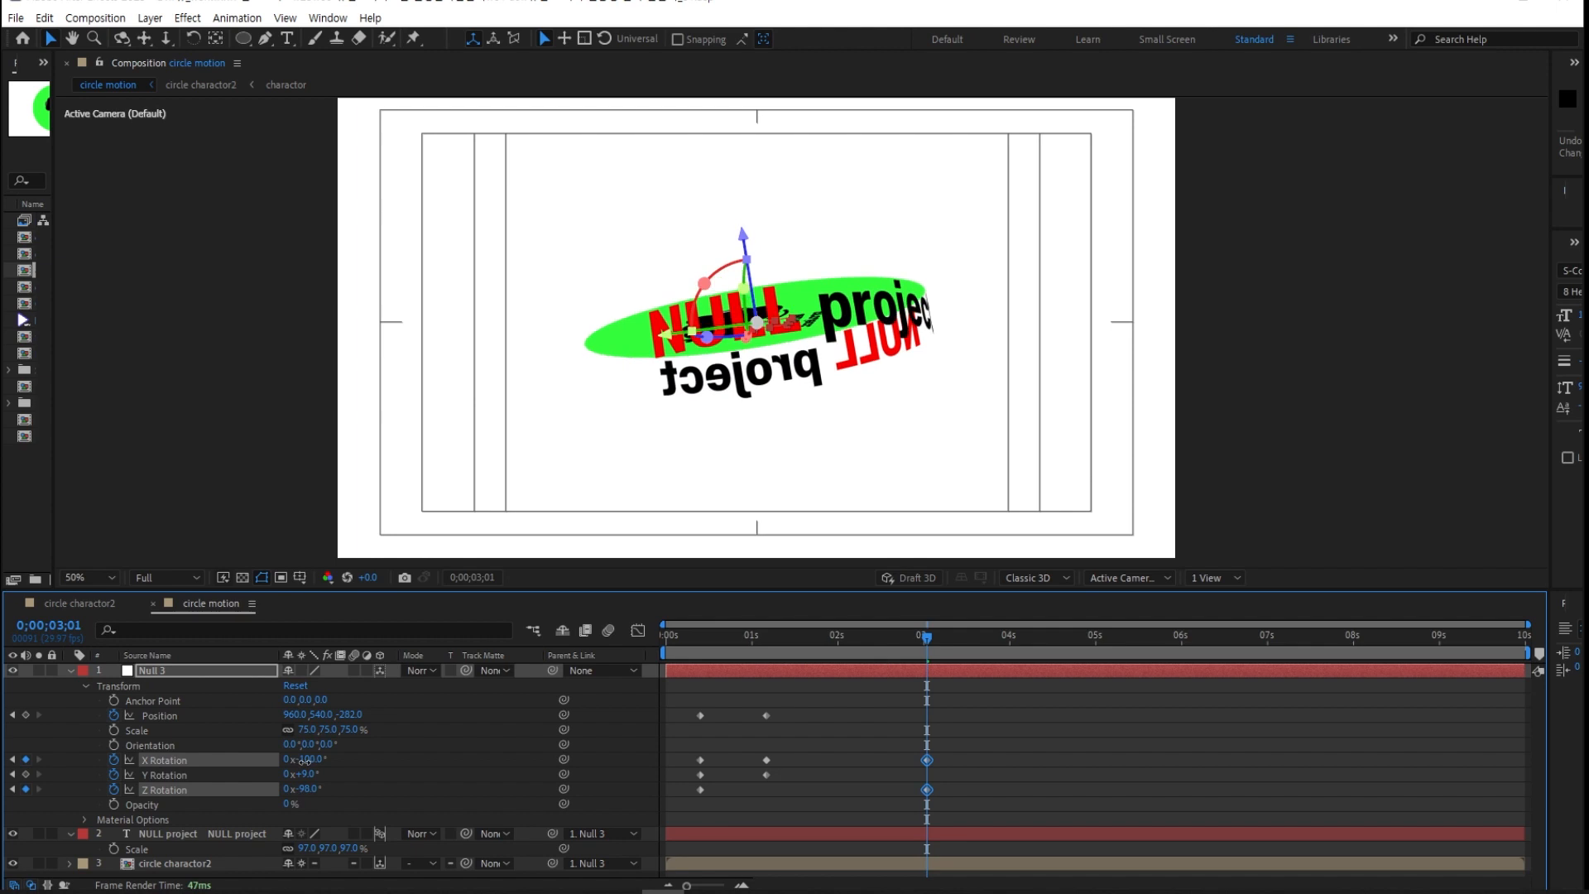
Trim the circle charactor2 layer so it ends at 0;00;01;05, where the circle is edge-on
click(236, 838)
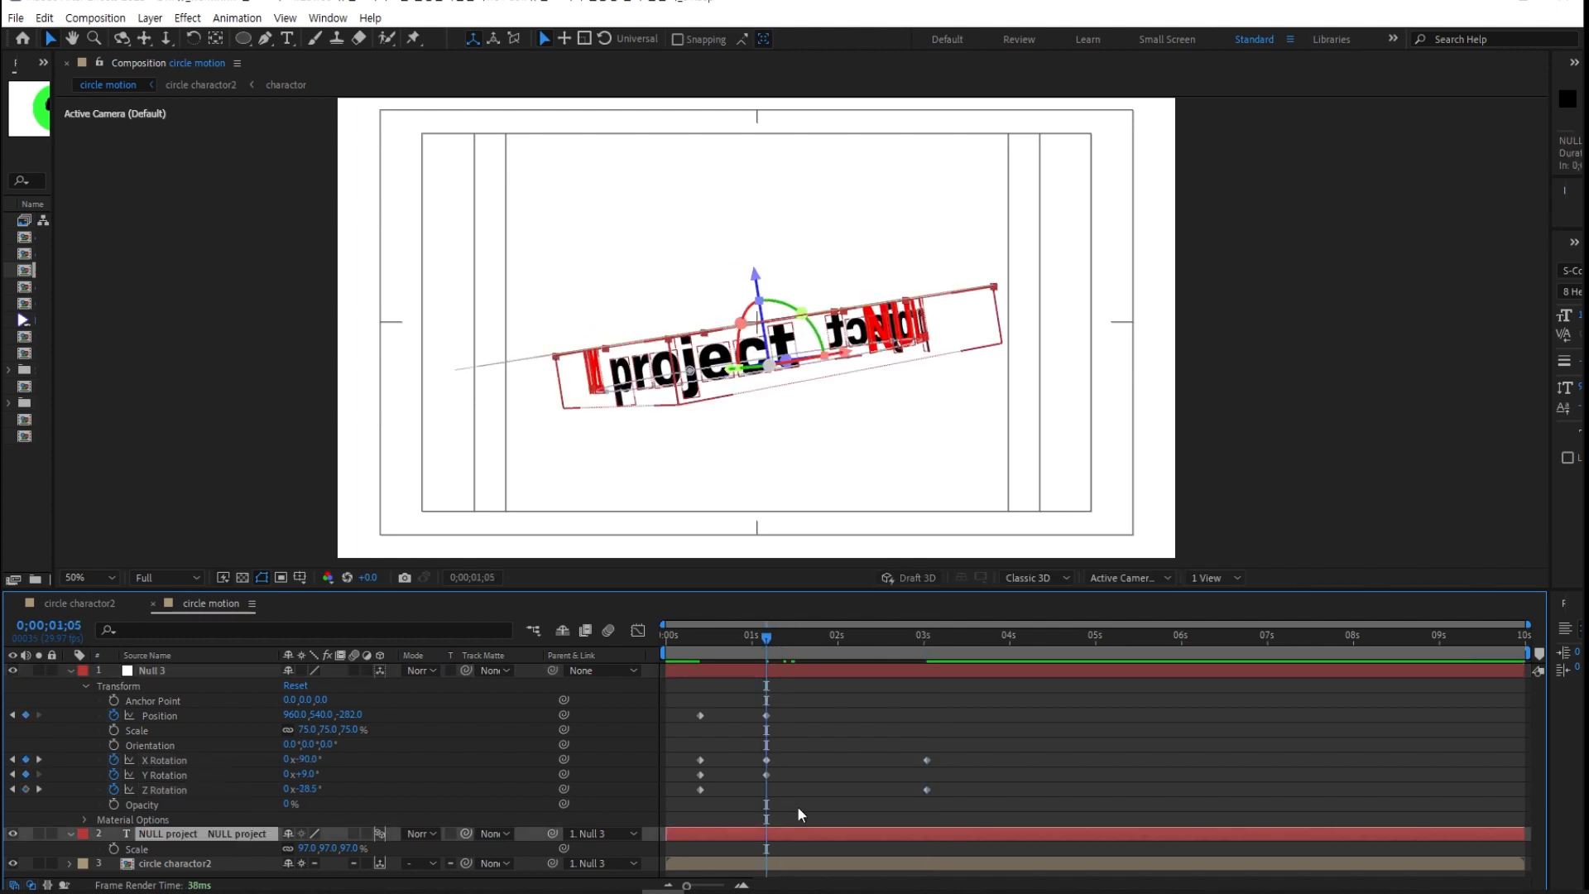
click(774, 863)
drag(1524, 863, 770, 864)
key(semicolon)
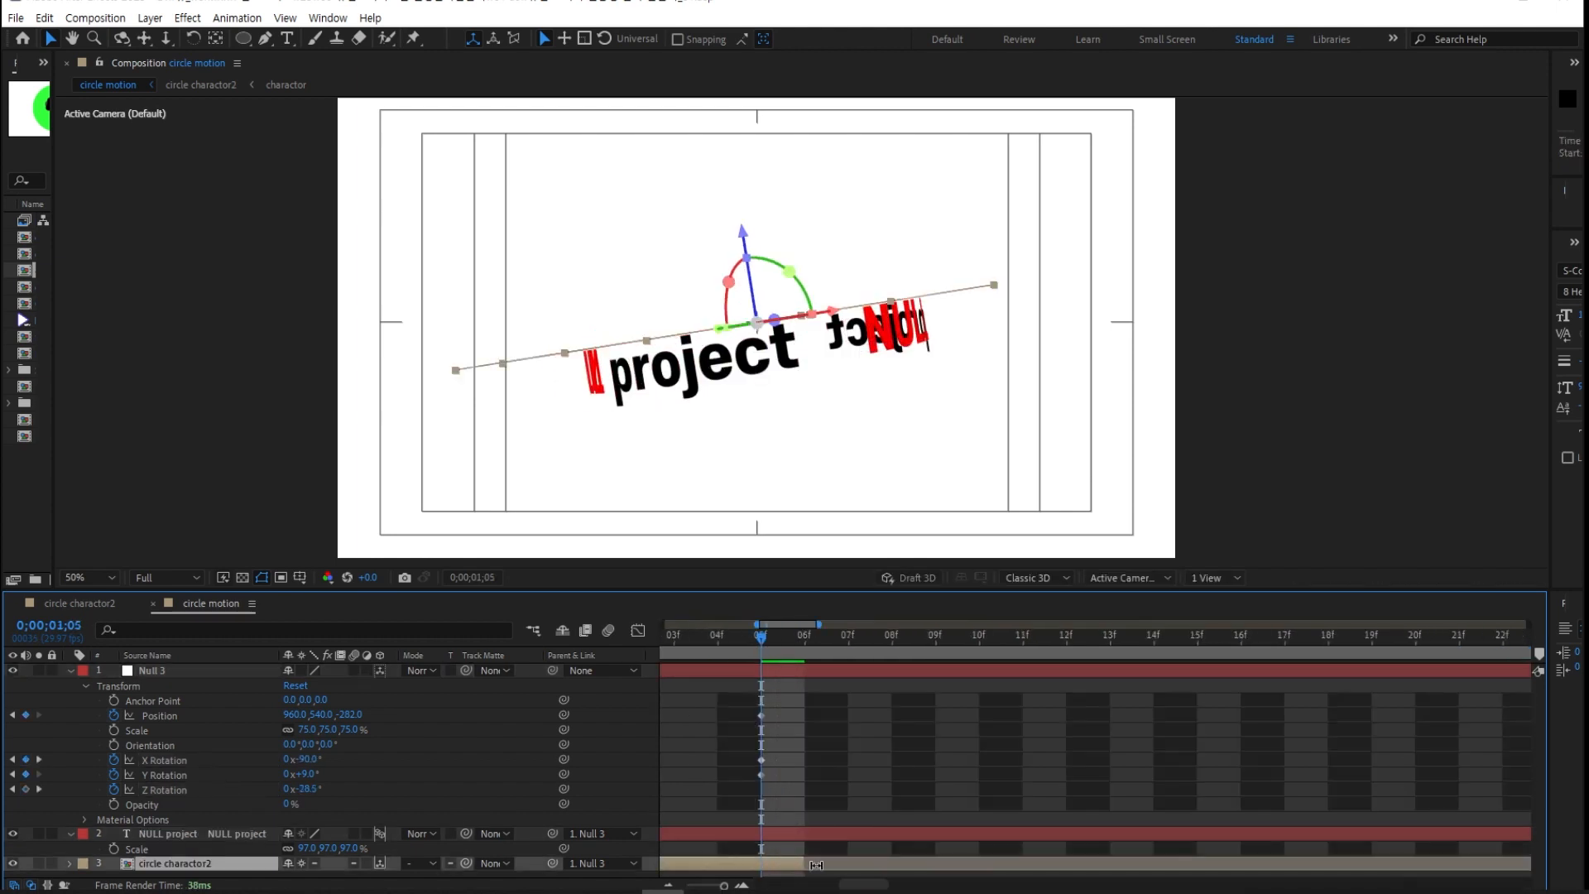
key(semicolon)
At 0;00;03;01, change the null's Z Rotation to 98° and its X Rotation to about -105°
drag(767, 641, 805, 698)
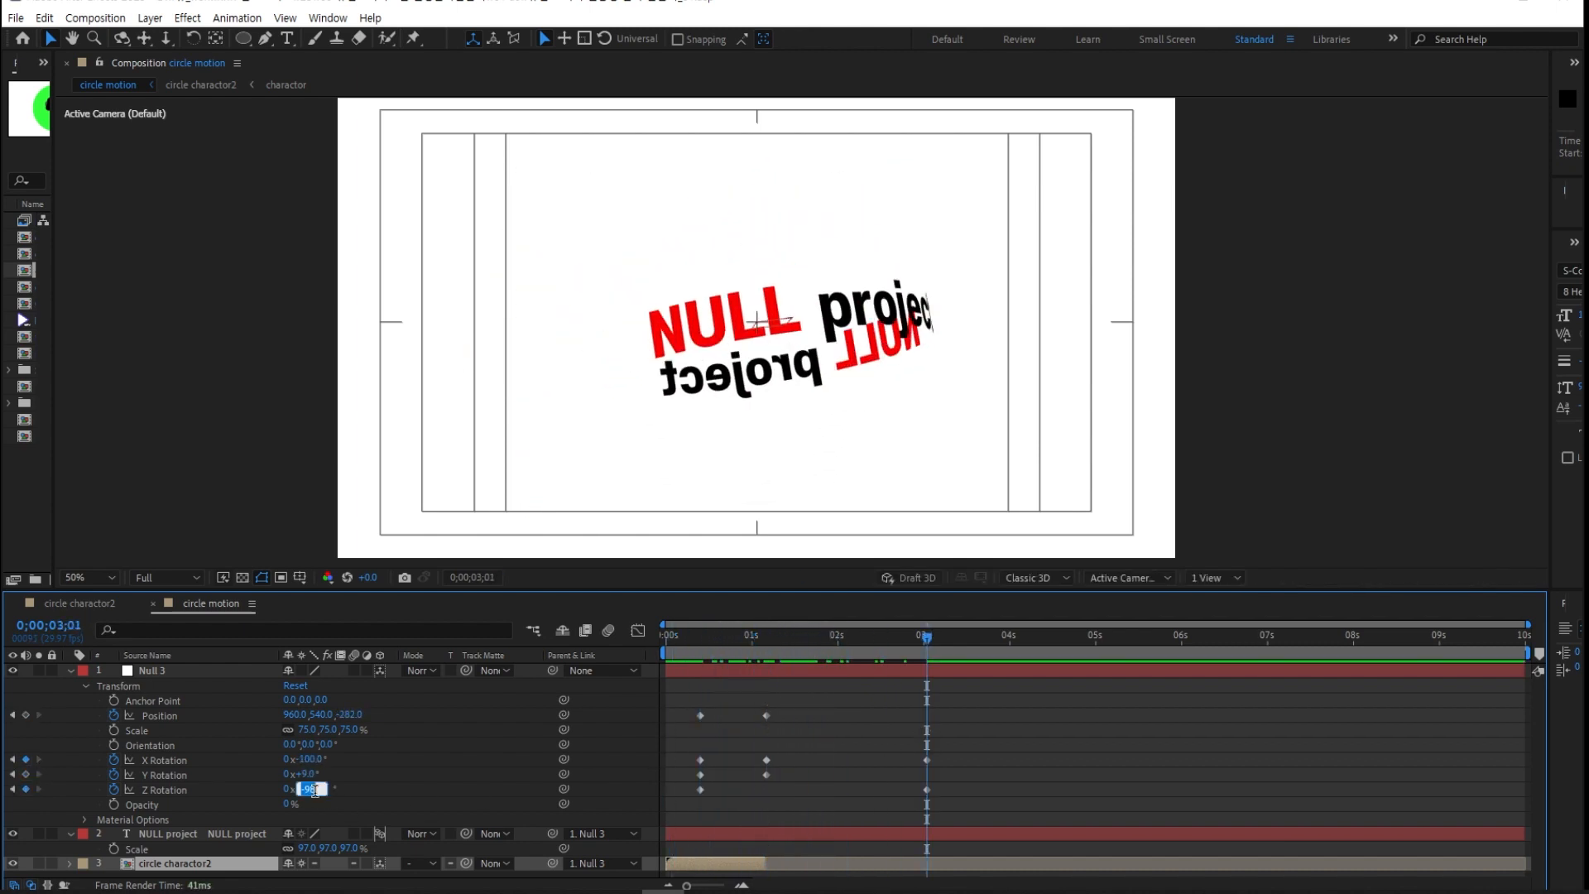
text(98)
key(Return)
drag(706, 639, 845, 677)
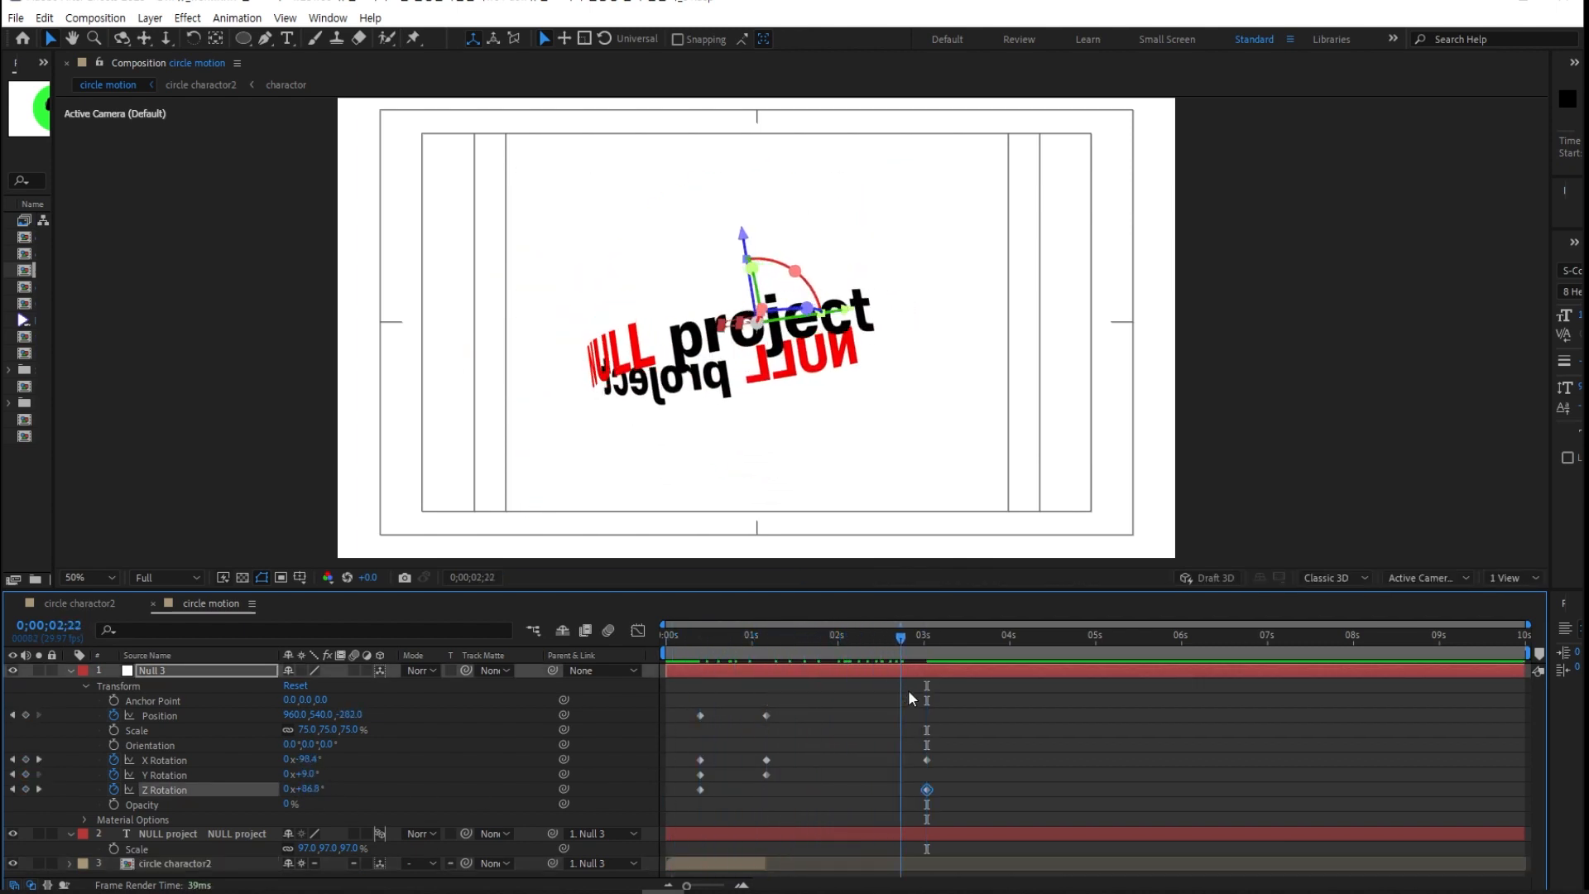
drag(322, 763, 313, 760)
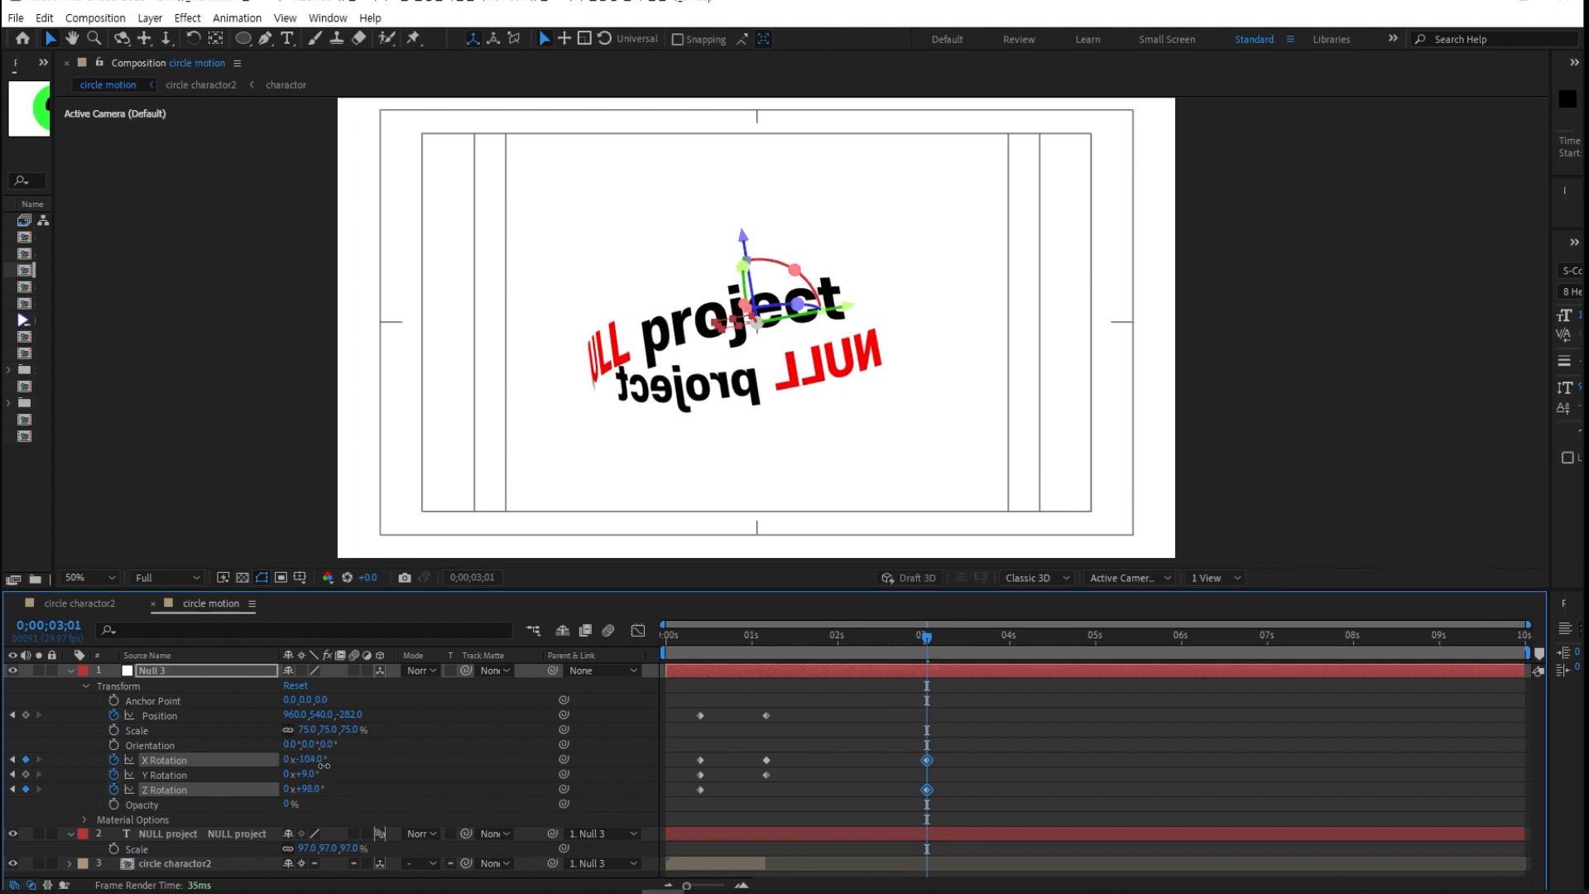
Retime the null's last Z Rotation keyframe to about 0;00;03;19 and its last X Rotation keyframe to about 0;00;02;13, previewing the motion
click(686, 643)
key(space)
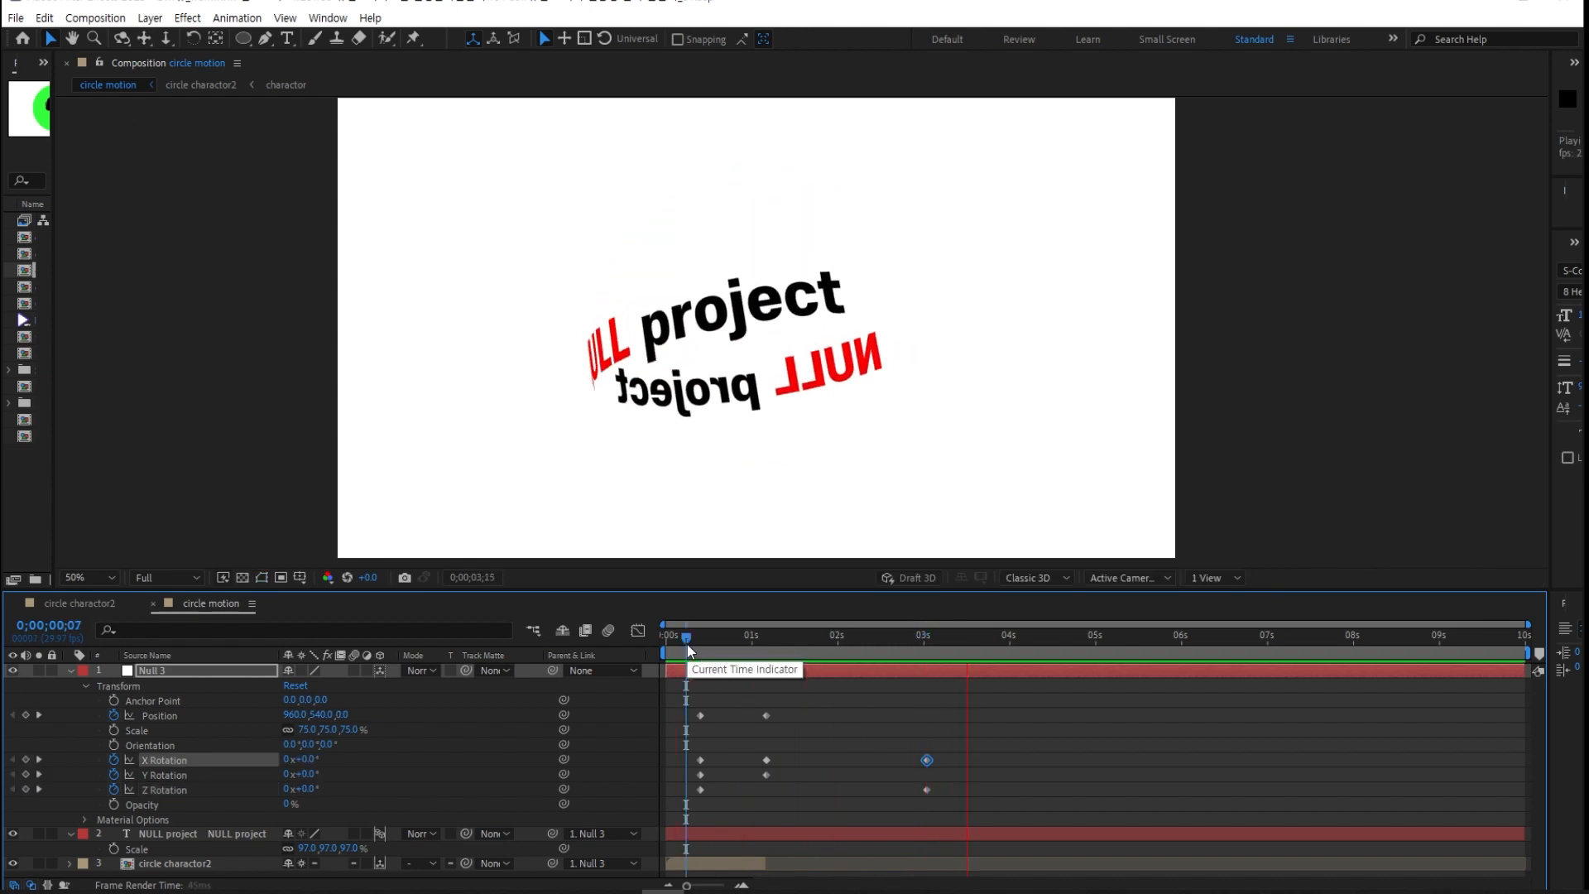
key(space)
click(927, 790)
drag(914, 760, 882, 757)
key(space)
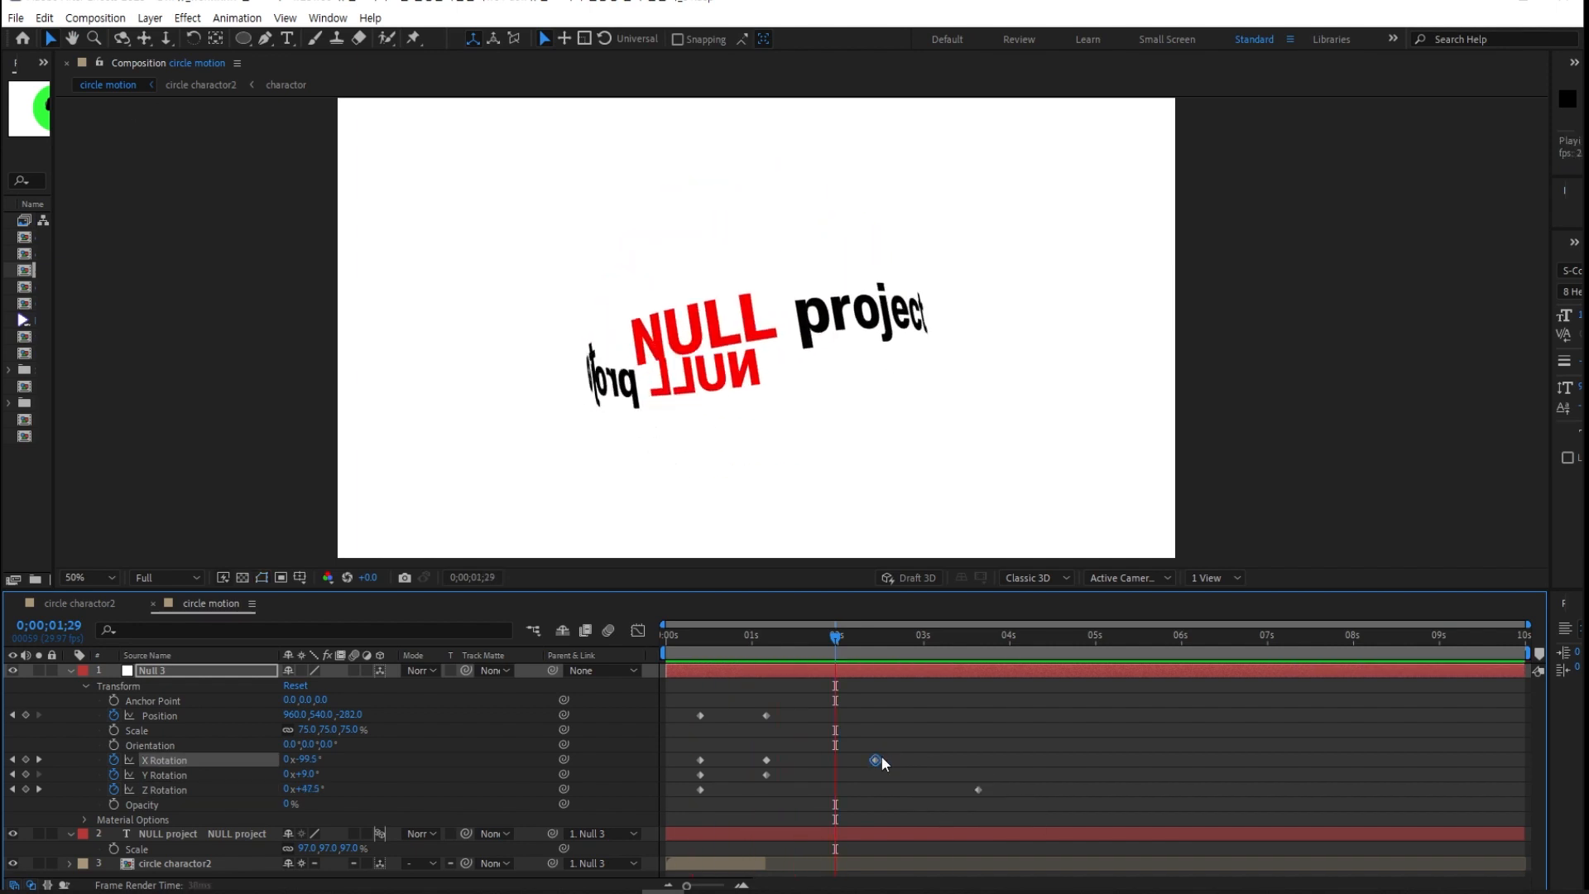
key(space)
Apply Easy Ease to all of the null's keyframes and preview the motion with the Graph Editor open
key(v)
click(707, 634)
drag(1018, 800, 680, 703)
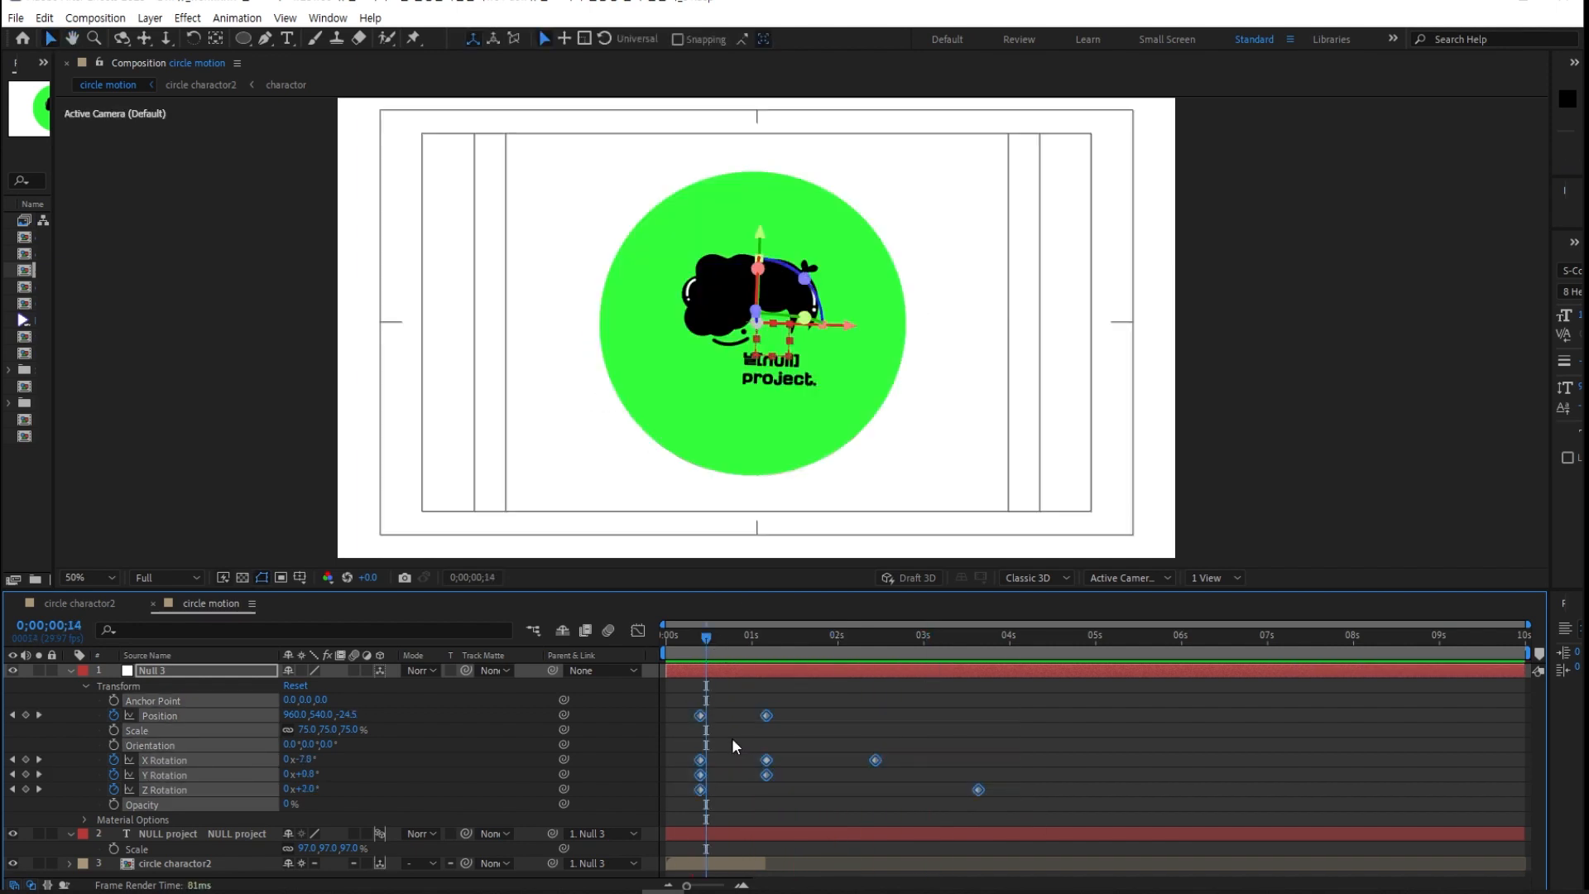
key(F9)
click(640, 631)
click(788, 744)
key(space)
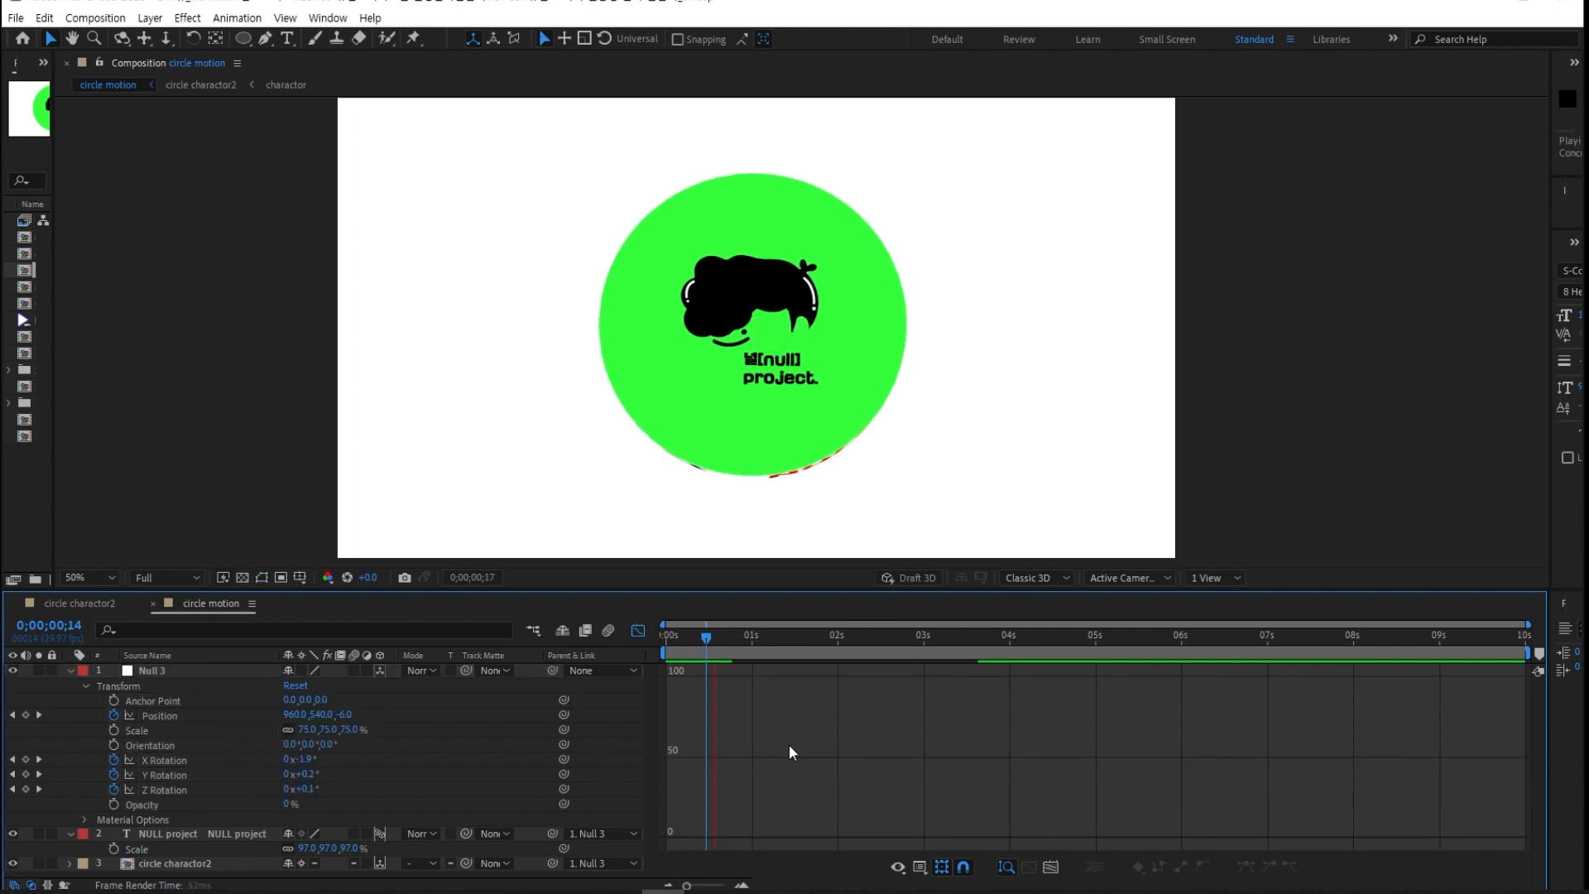
key(space)
Reshape the null's Position speed curve, with its ending keyframe at about 0;00;01;14, and preview the motion
click(159, 715)
drag(729, 635, 719, 634)
key(=)
key(=)
drag(820, 795, 975, 794)
click(804, 837)
drag(849, 839, 975, 838)
click(783, 639)
key(space)
key(space)
click(737, 639)
key(space)
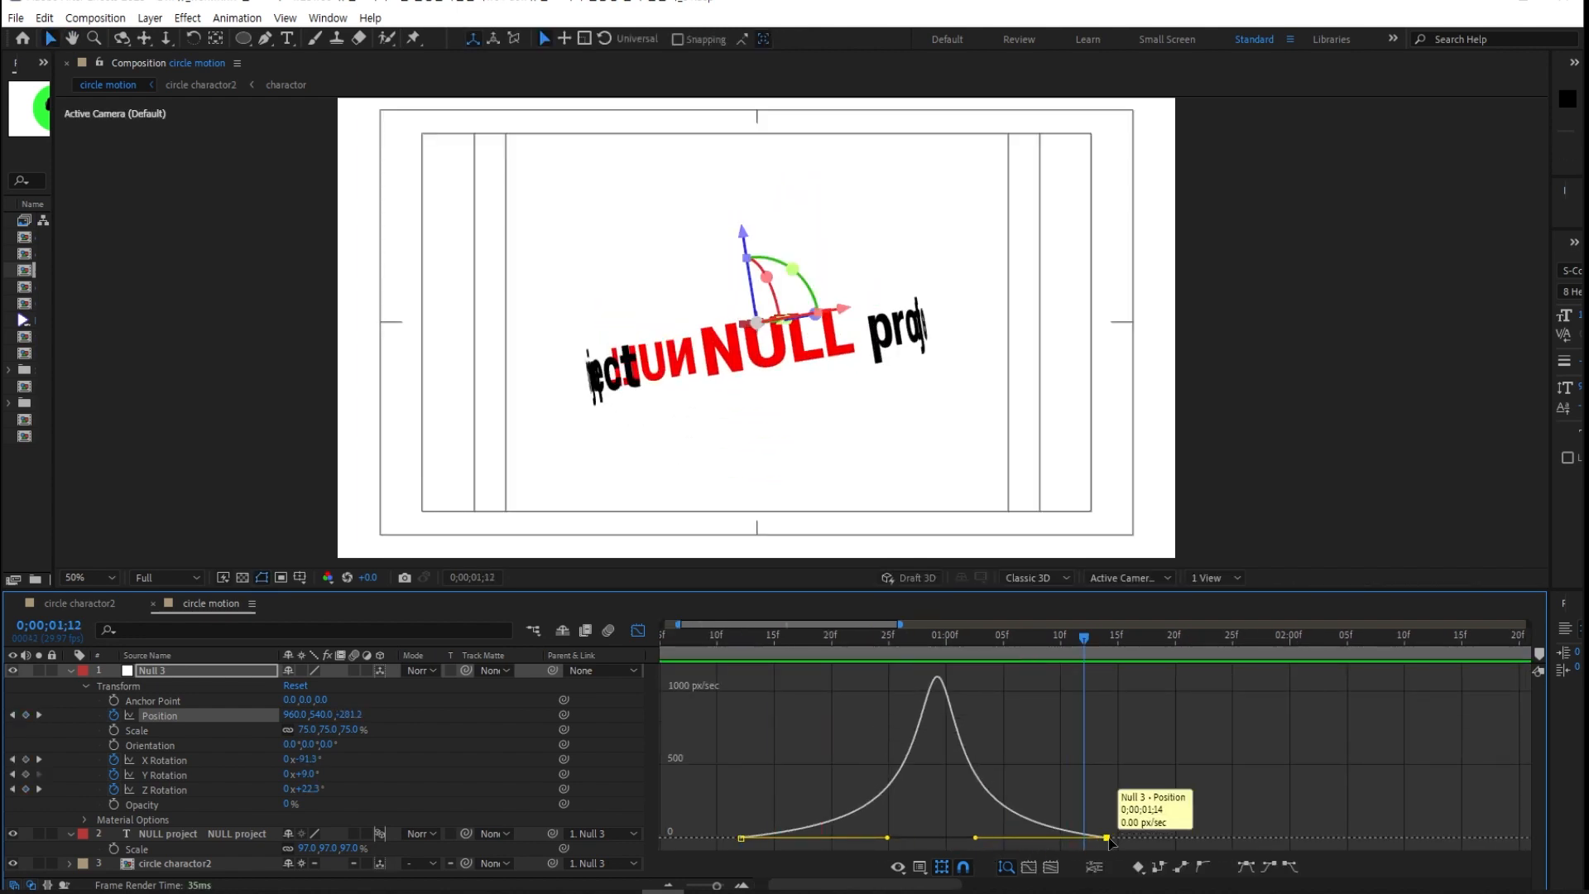
Move the null's ending Position keyframe to about 0;00;01;24 in the speed graph and preview it
drag(1107, 838, 1221, 838)
click(707, 643)
key(space)
click(737, 644)
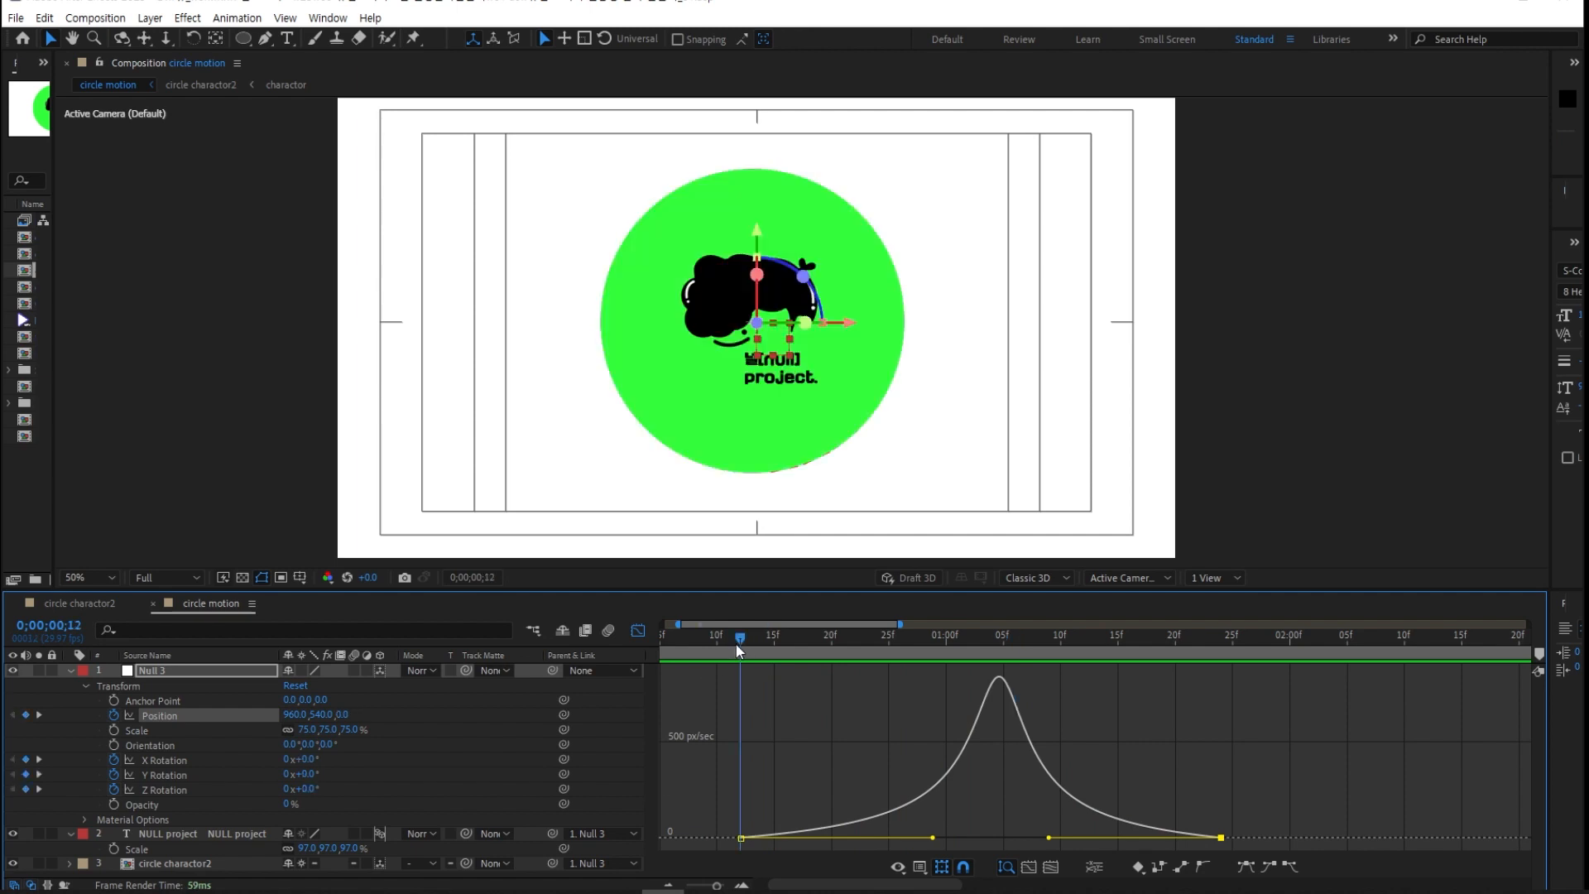
Leave the Graph Editor and delay all of the null's keyframes after the starting ones, placing the edge-on X and Y Rotation keyframes at 0;00;02;02
key(shift+F3)
key(equal)
click(164, 760)
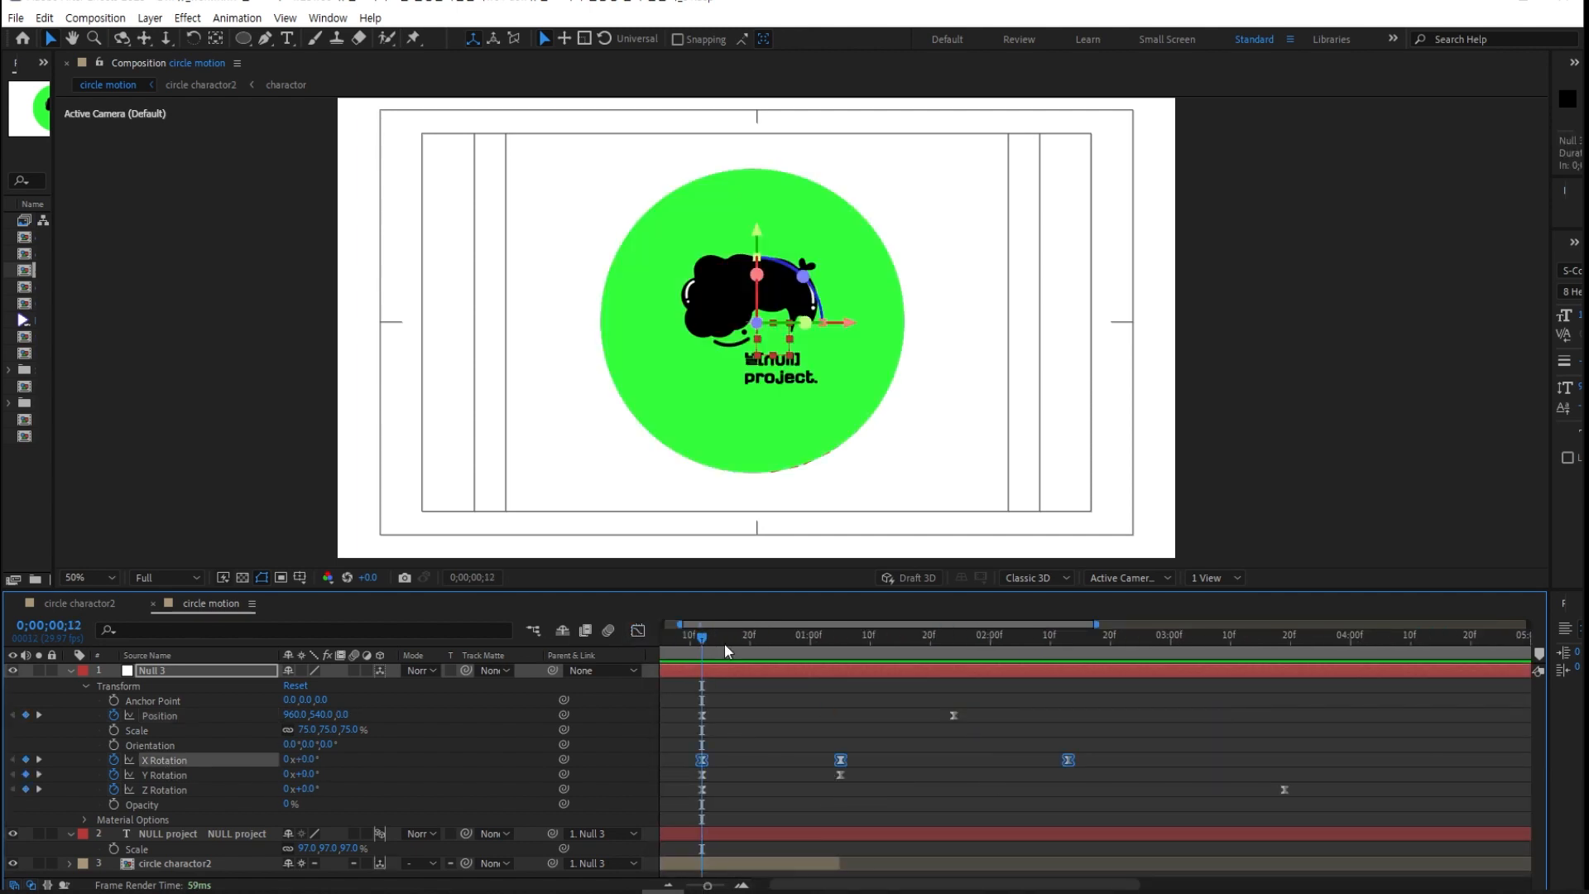
drag(723, 643, 804, 654)
drag(805, 654, 844, 644)
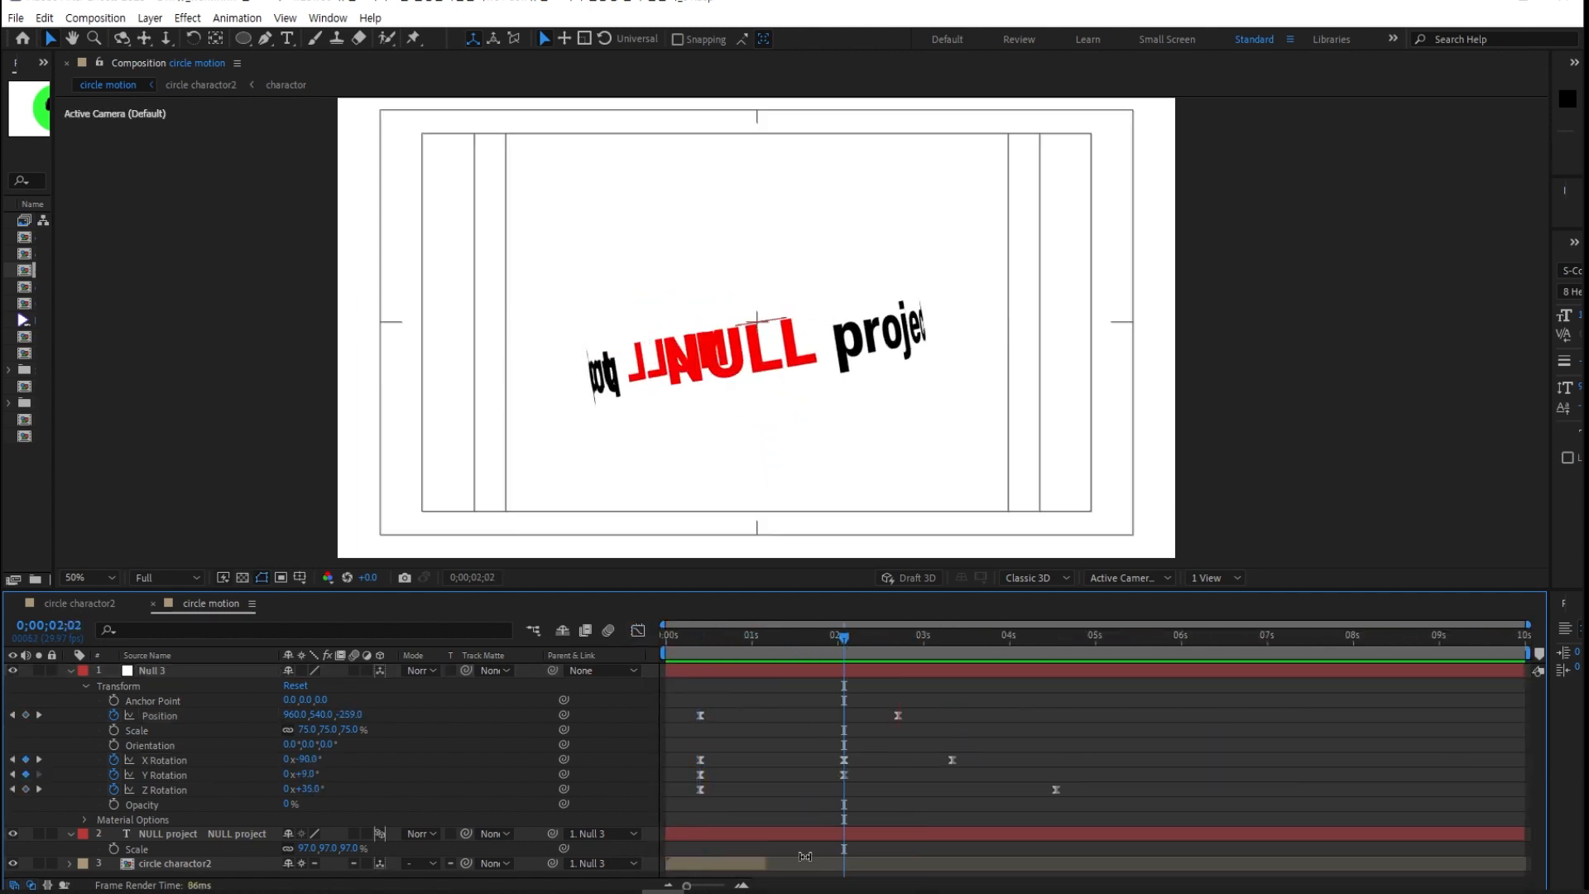
Extend the circle charactor2 layer to end at about 0;00;02;02 and preview the animation from the start
click(766, 863)
drag(695, 644, 633, 641)
key(space)
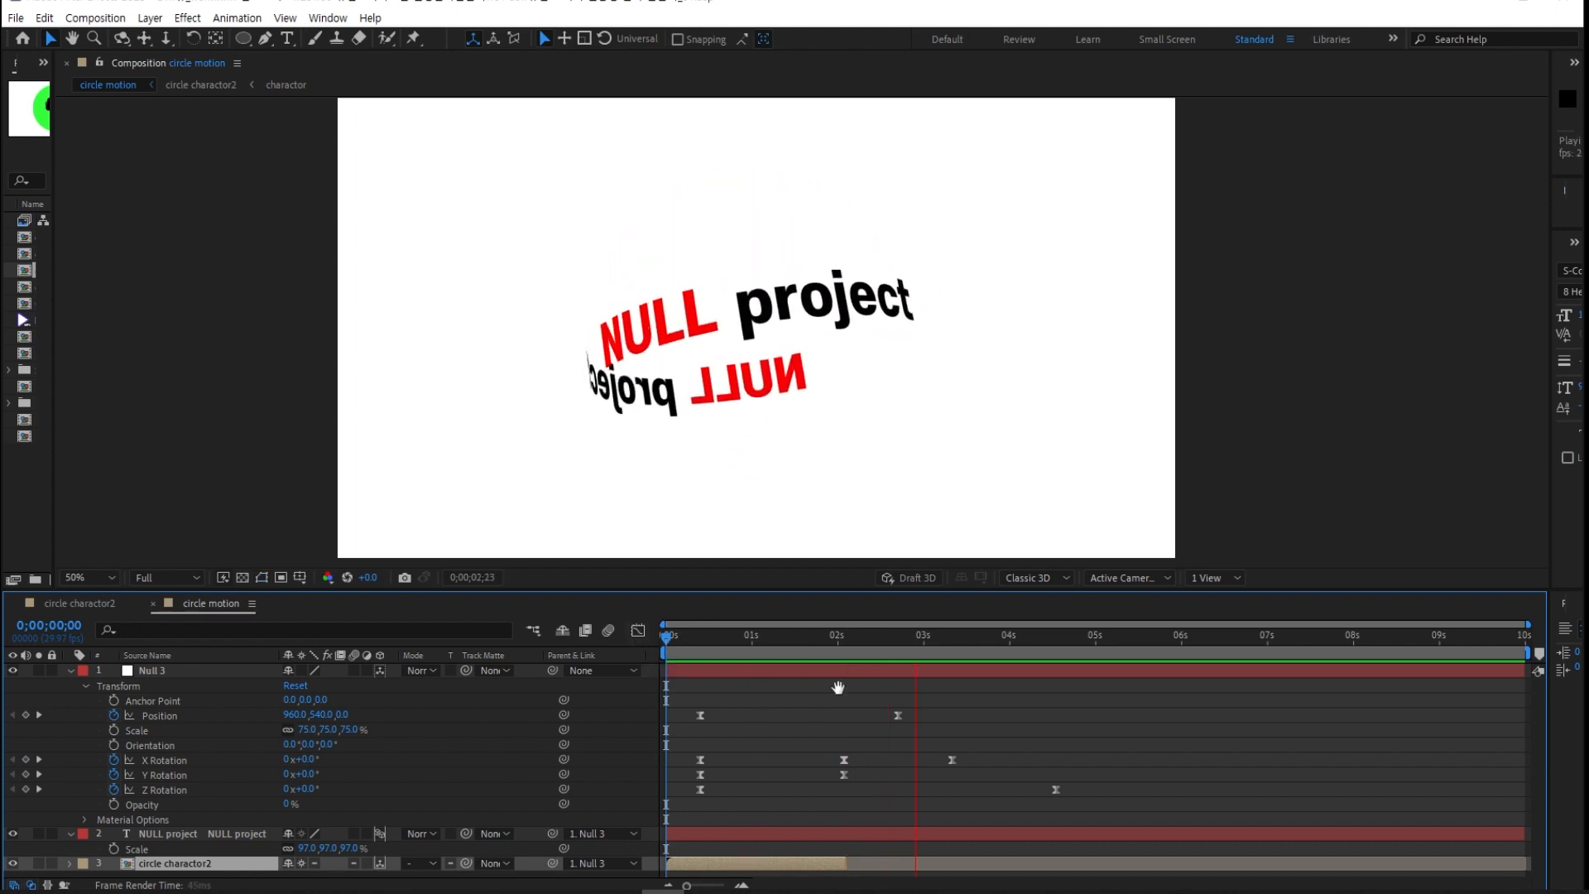
Delete the null's middle X Rotation keyframe at 0;00;02;02 and preview the animation
drag(809, 644, 845, 660)
click(843, 760)
key(Delete)
key(space)
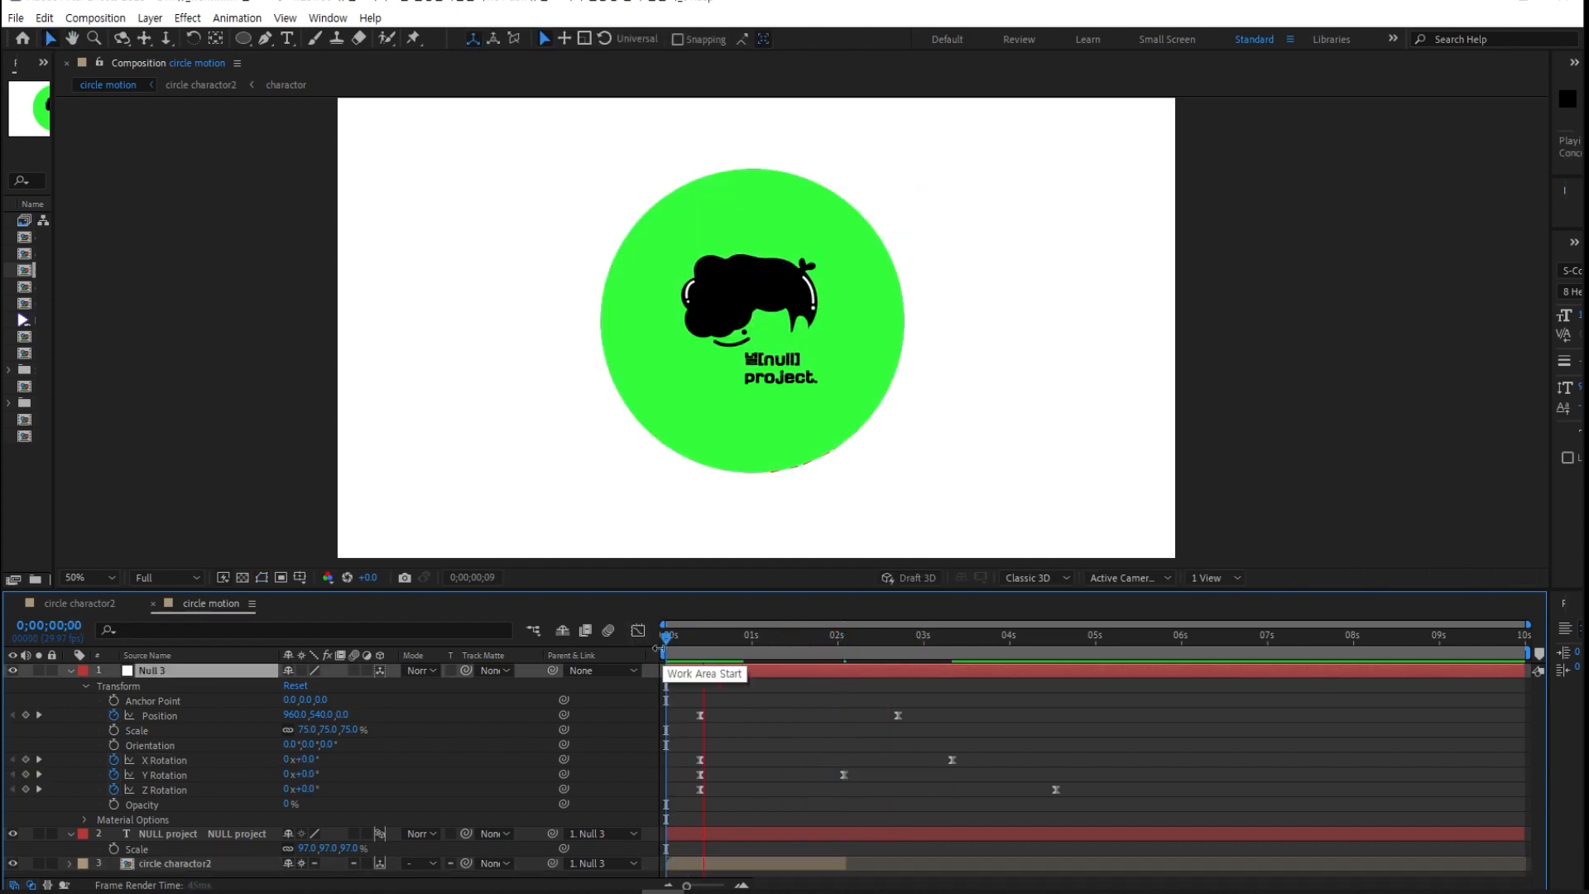
Soften the null's X Rotation speed curve by shortening the ending keyframe's influence handle in the Graph Editor, and preview the result
click(952, 760)
click(638, 631)
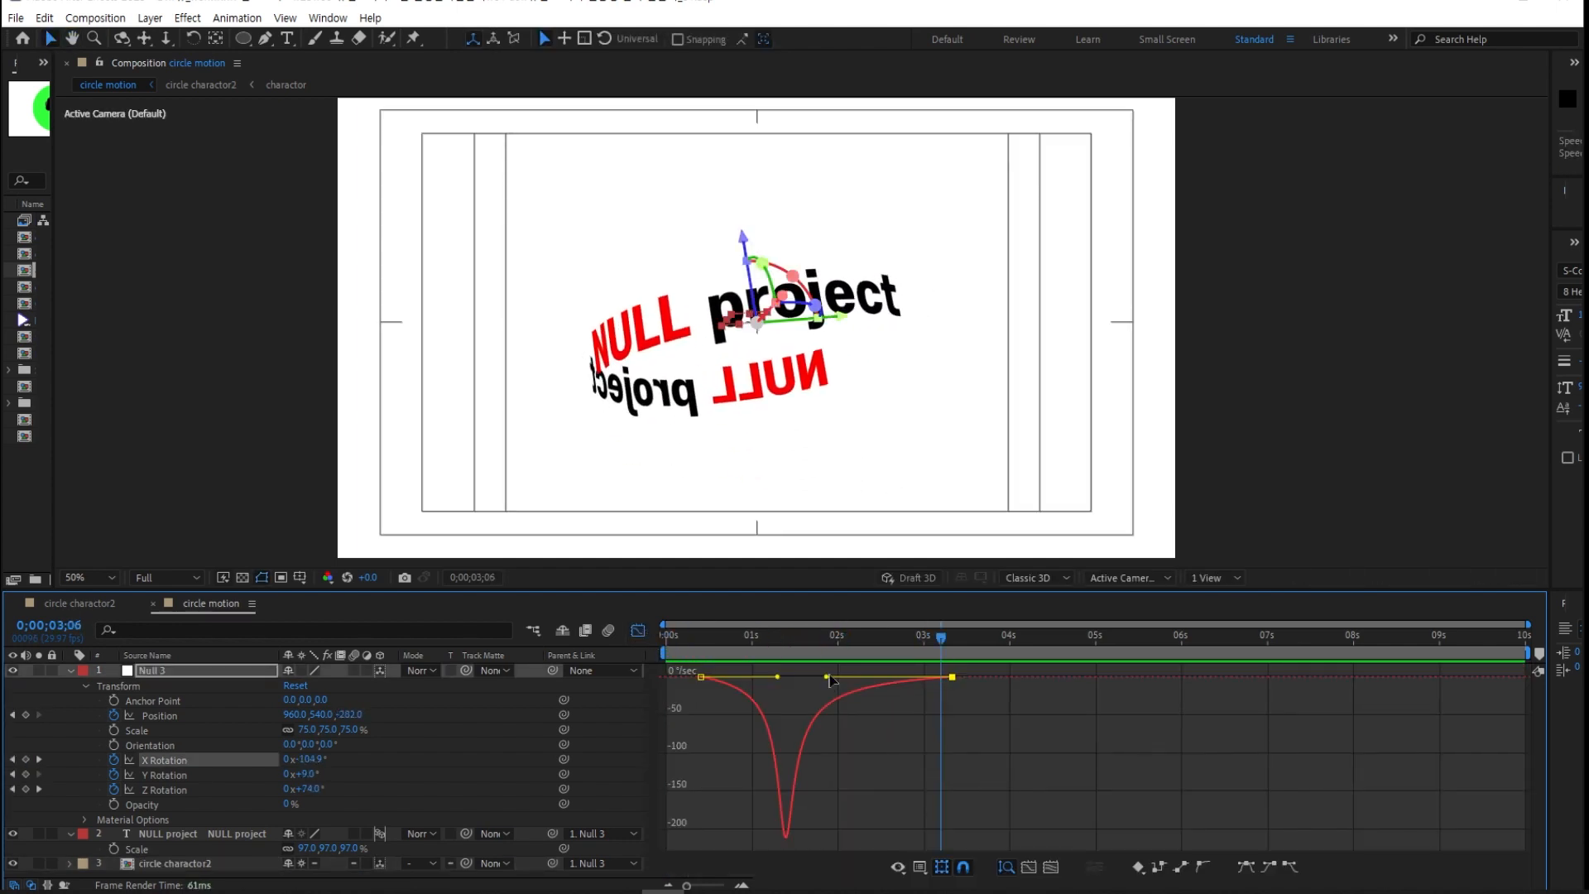
drag(838, 678, 858, 678)
click(688, 637)
key(space)
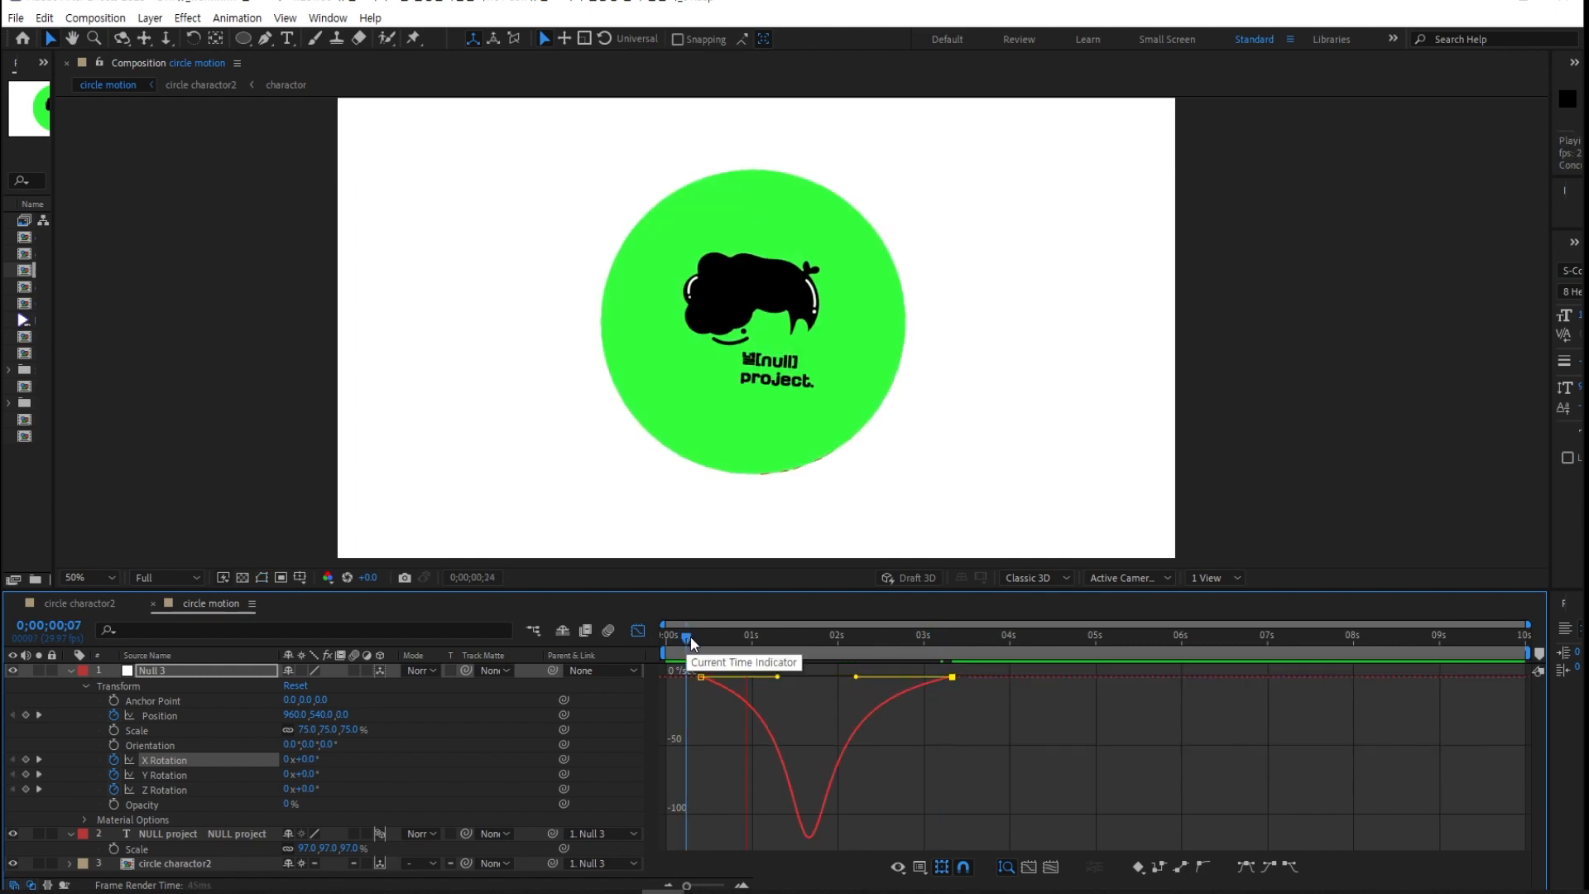
key(space)
click(638, 631)
Extend the end of the circle charactor2 layer to about 0;00;02;07, where the circle turns edge-on
click(935, 639)
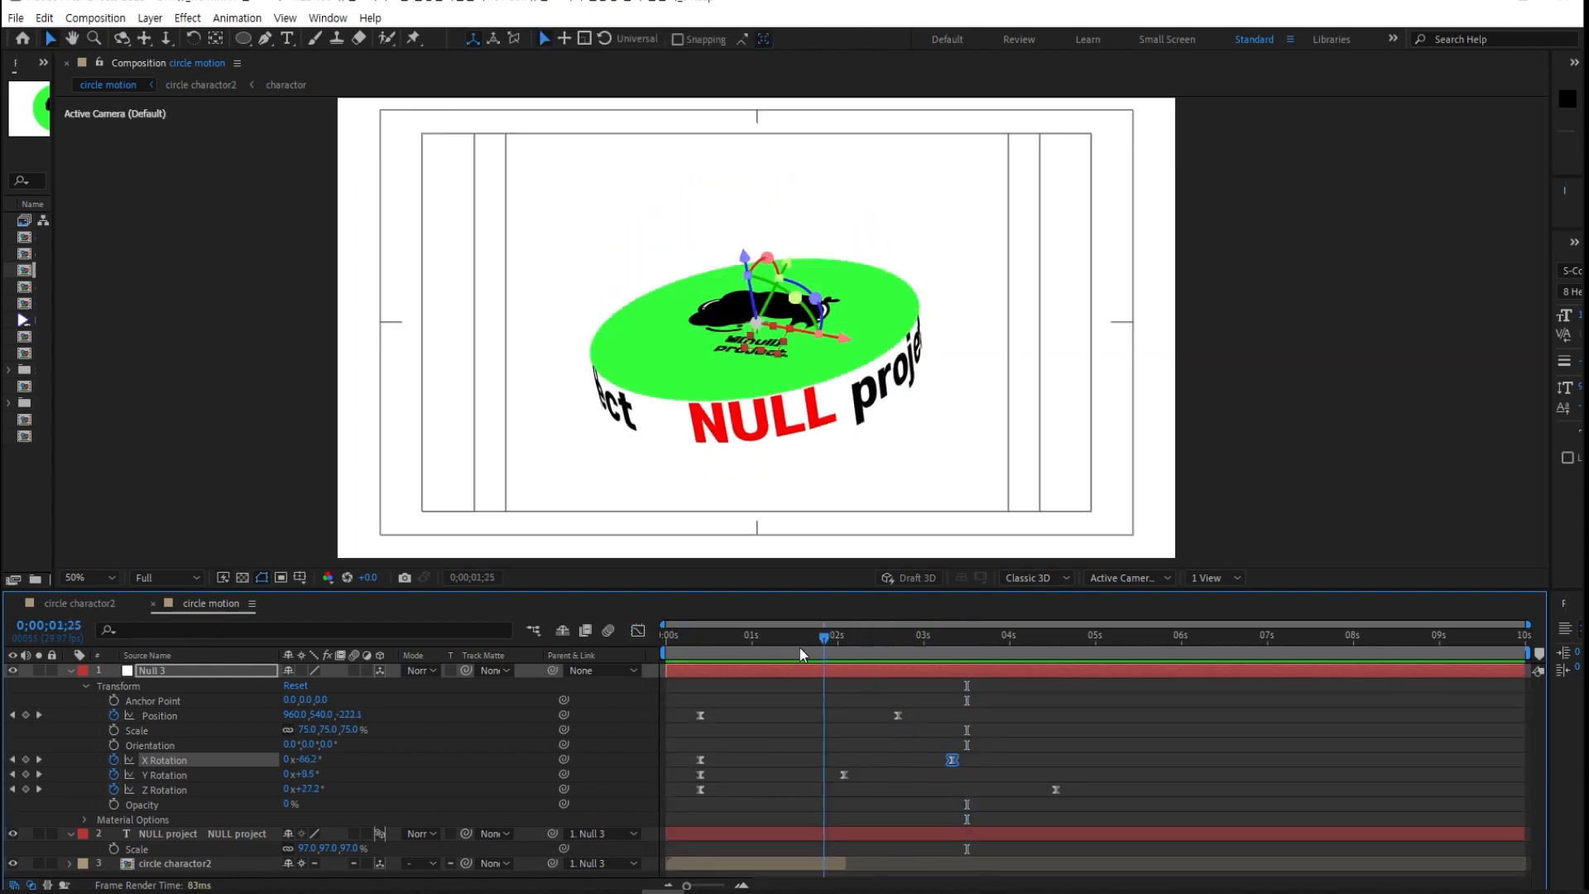
mouse_move(870, 664)
mouse_down()
mouse_move(853, 666)
mouse_move(863, 656)
mouse_up()
click(856, 867)
key(alt+])
key(equal)
key(equal)
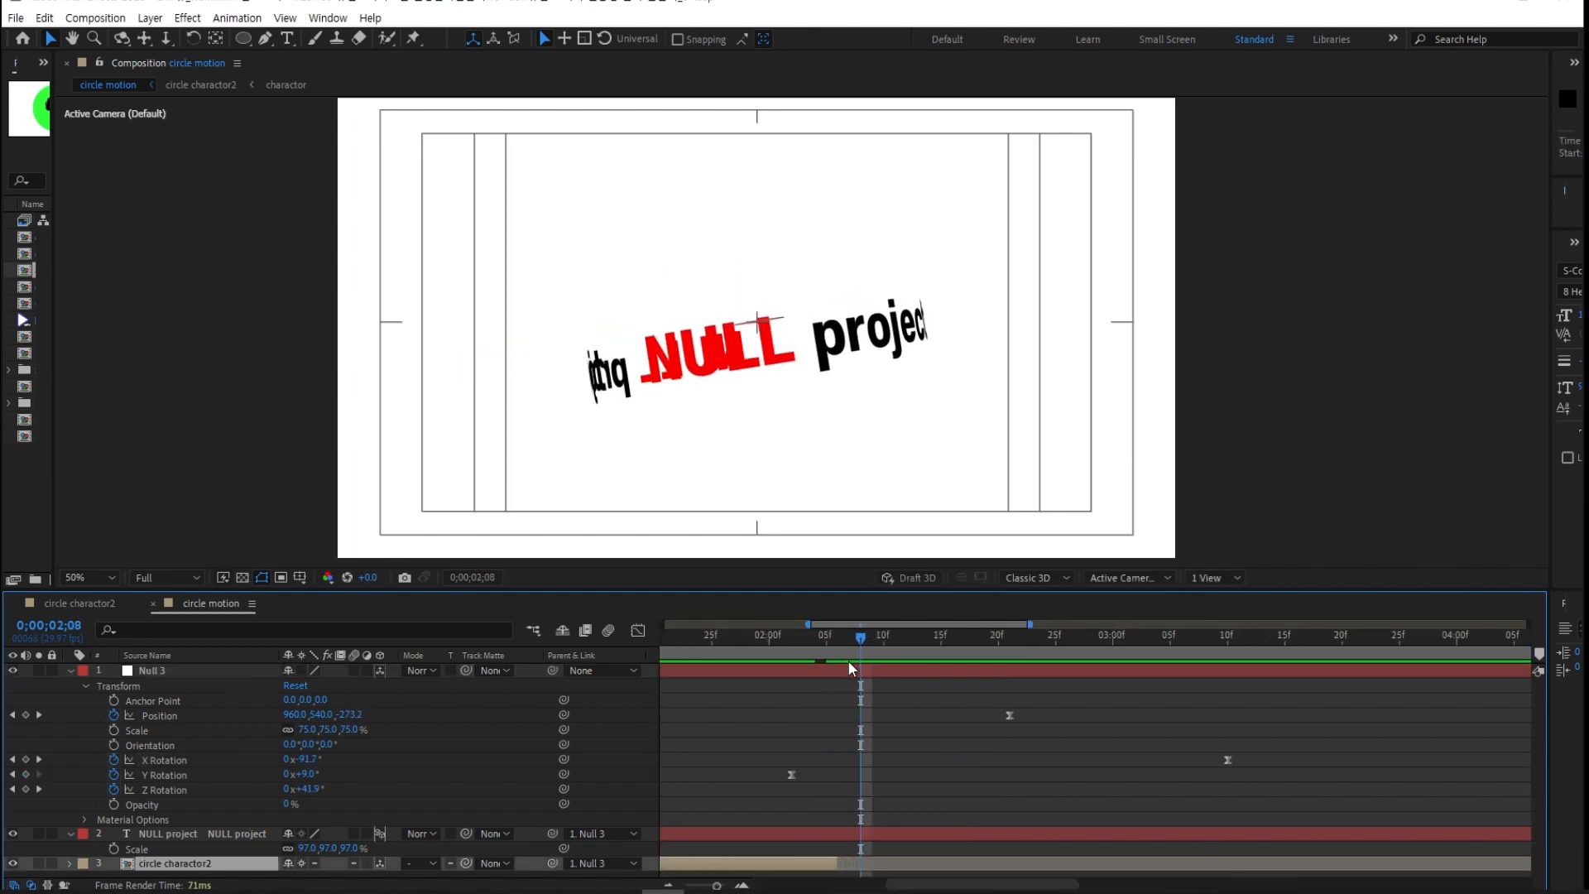
key(Page_Up)
key(Page_Up)
key(Page_Up)
key(Page_Down)
drag(837, 864, 849, 864)
key(Page_Down)
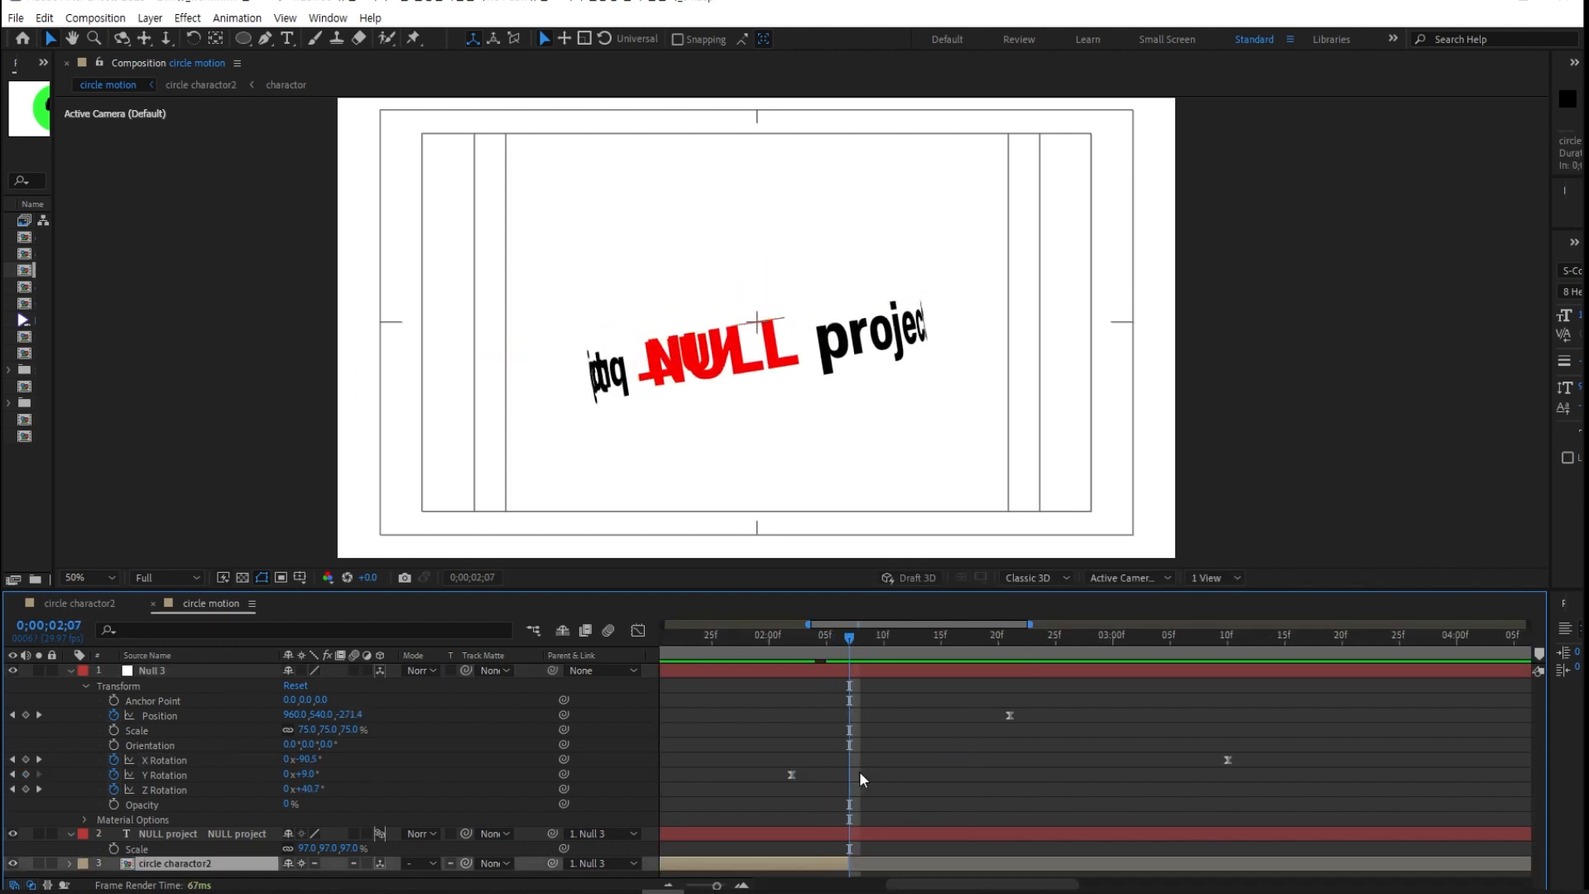
Check the frames around the end of the circle charactor2 layer and preview the animation from the start
key(Page_Up)
key(Page_Up)
key(minus)
key(minus)
drag(754, 645, 666, 652)
key(space)
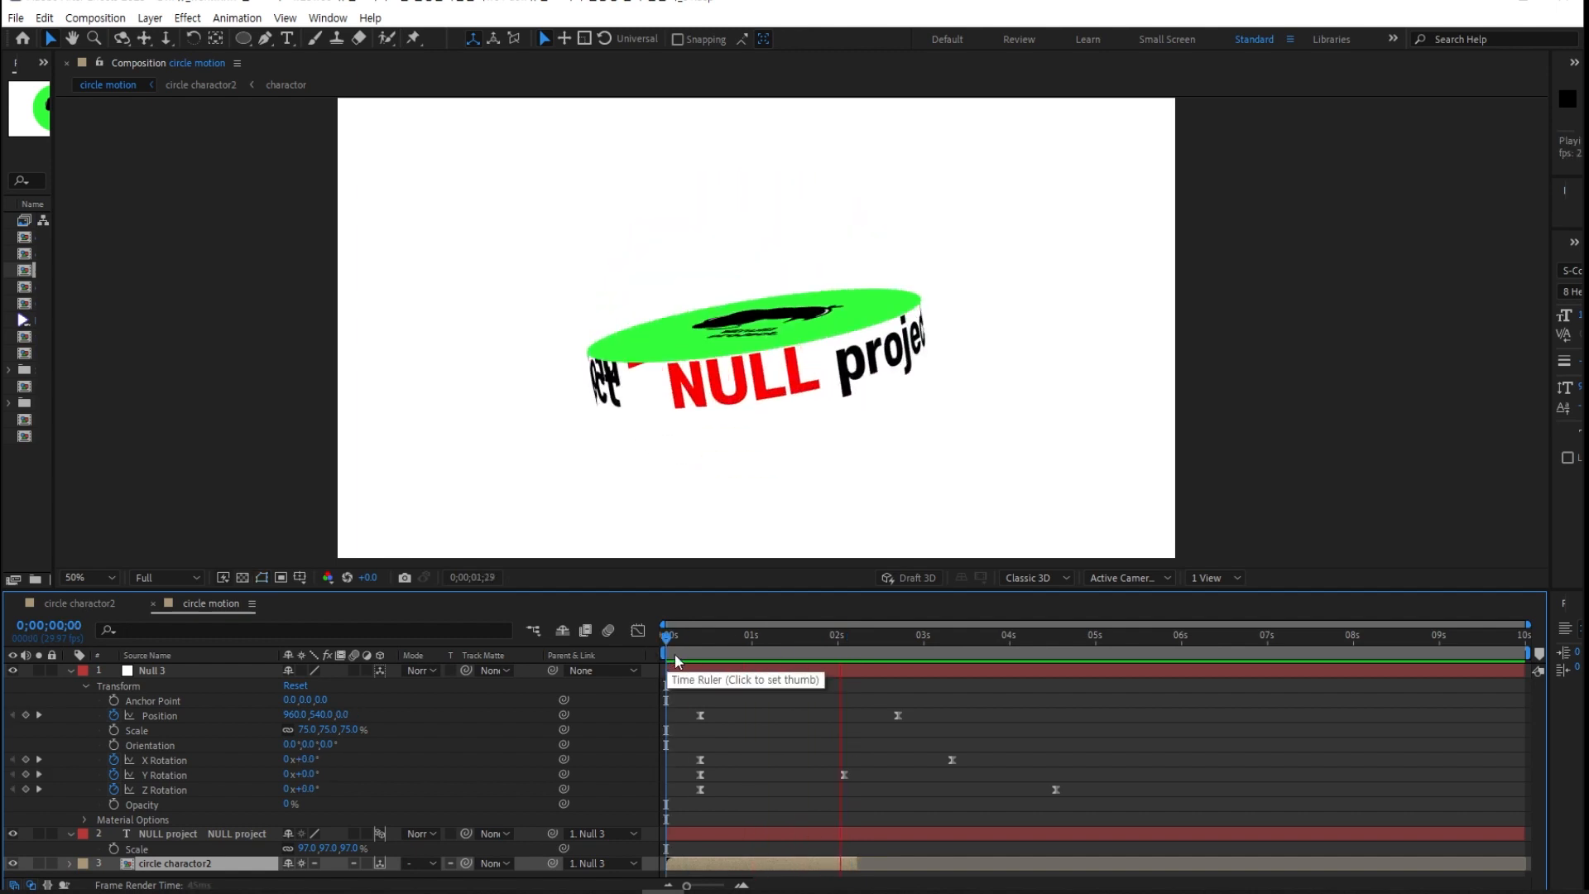
click(691, 648)
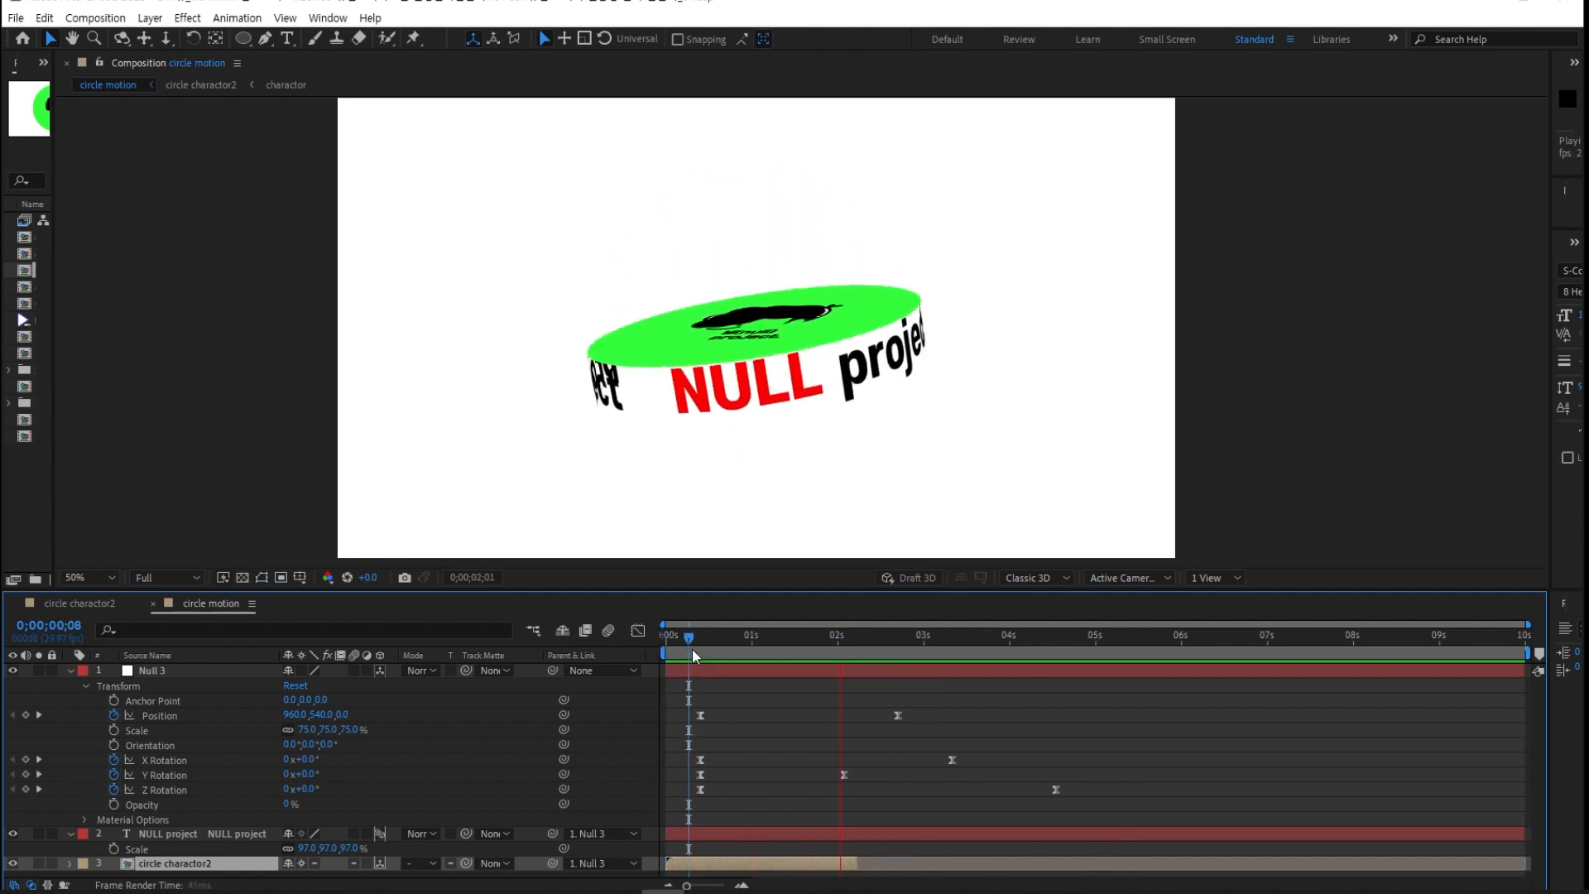
key(space)
Select the NULL project text layer and replay the animation from the beginning to examine the rotating text ring
click(191, 834)
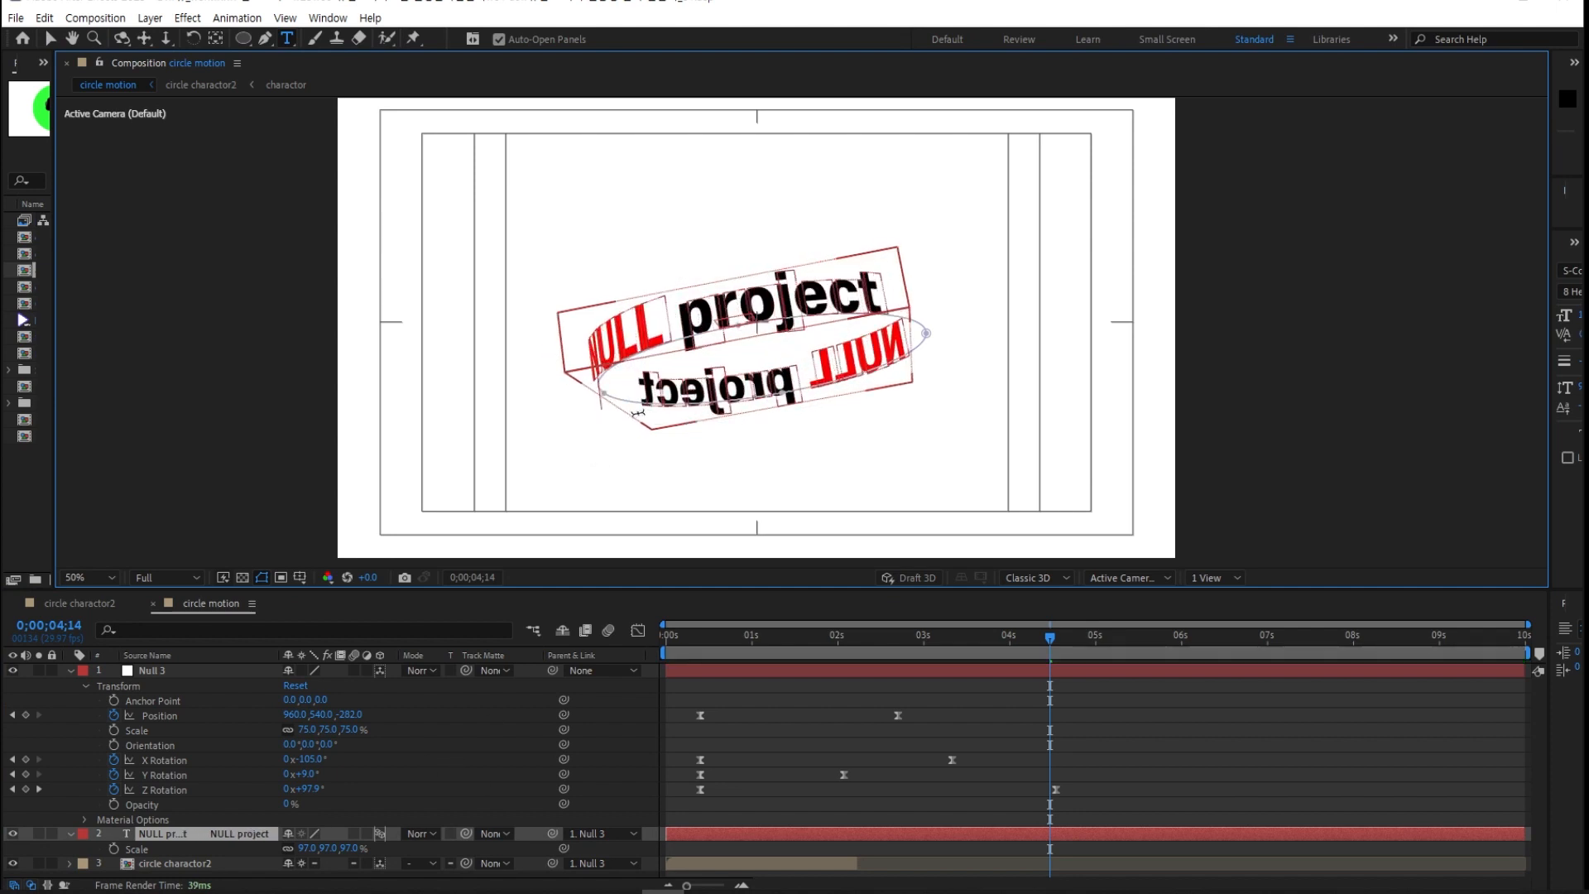
click(667, 650)
key(space)
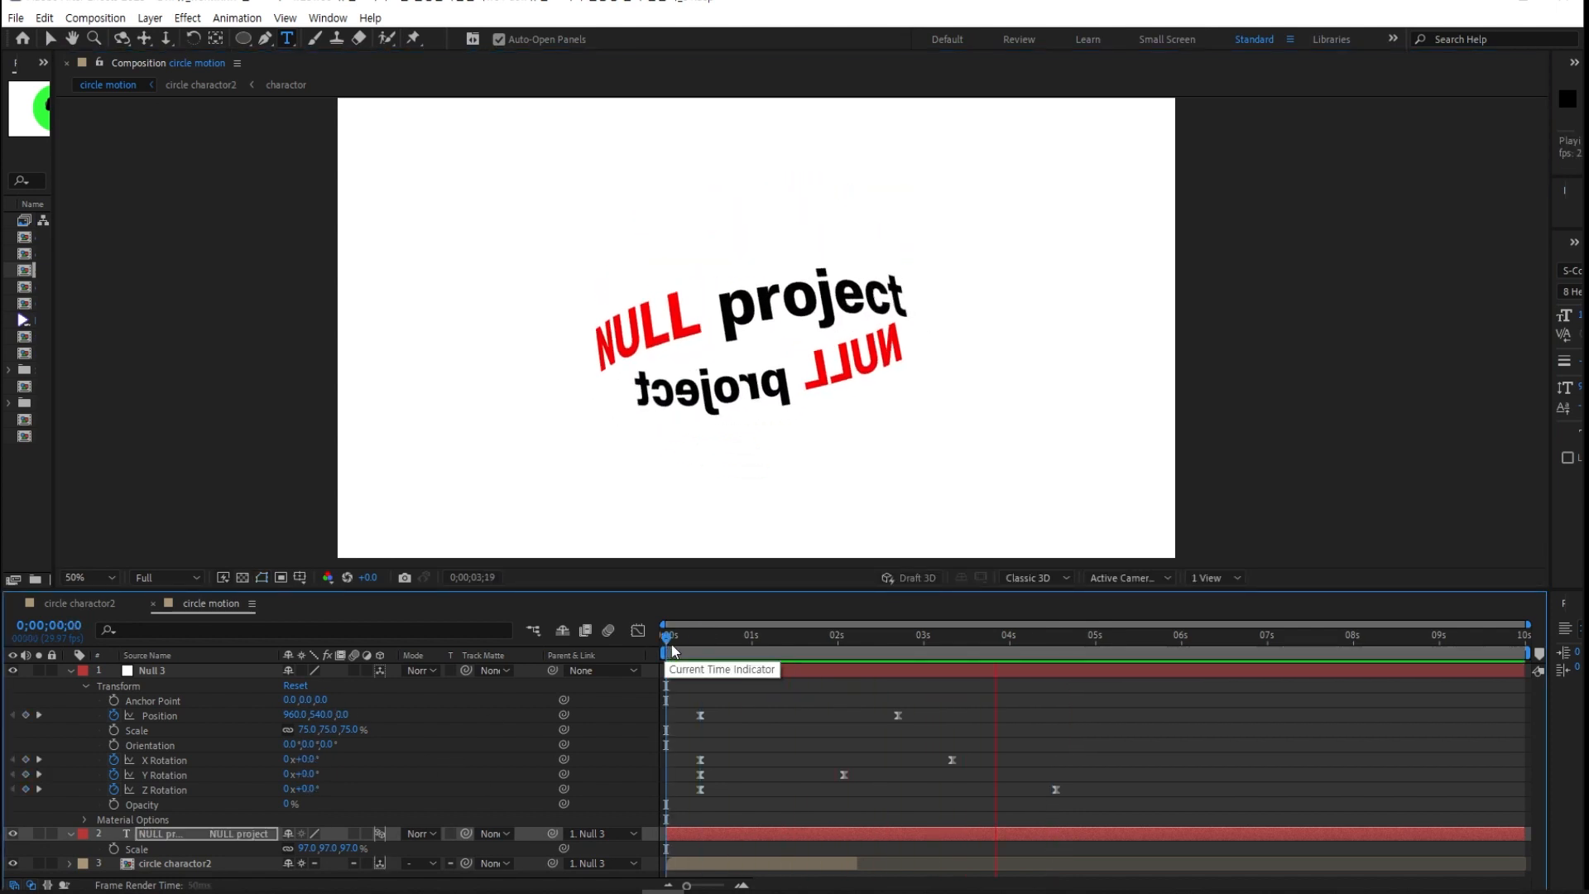
click(666, 650)
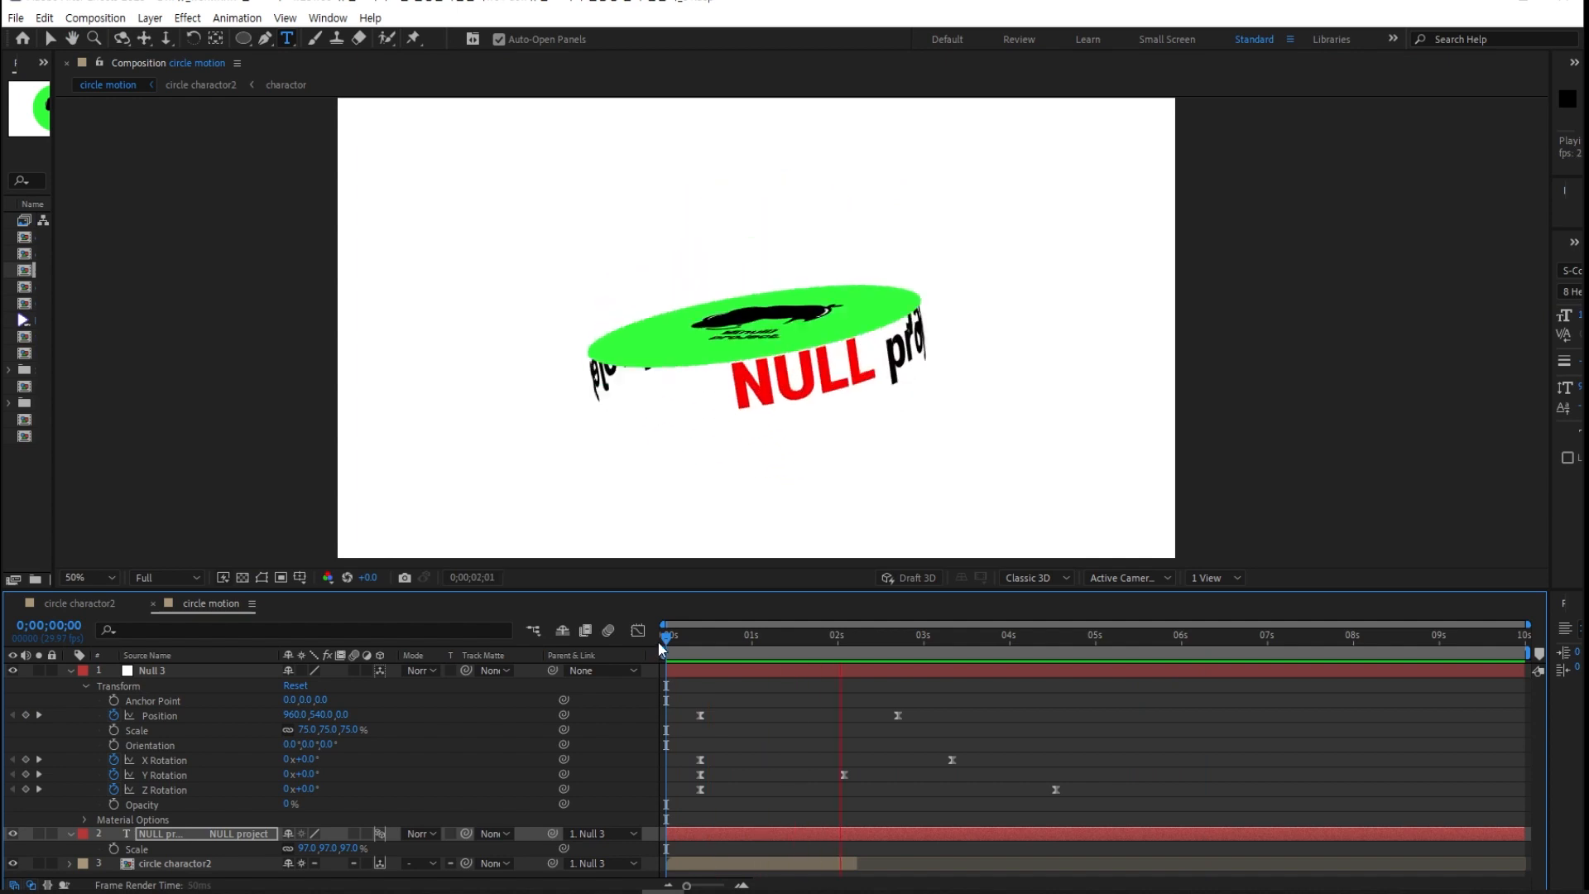
key(space)
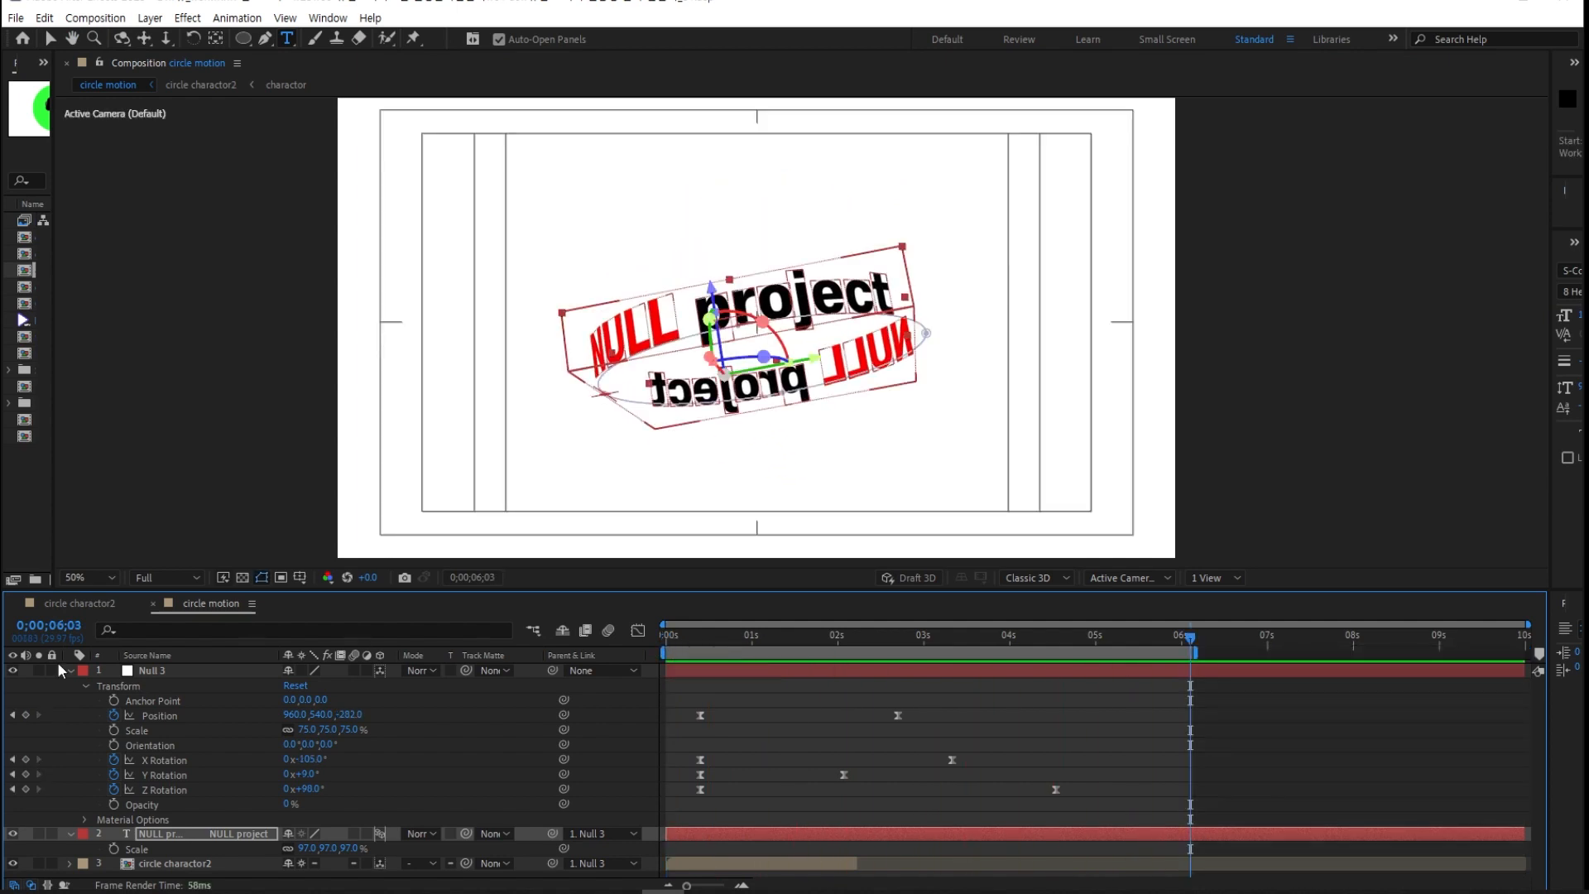